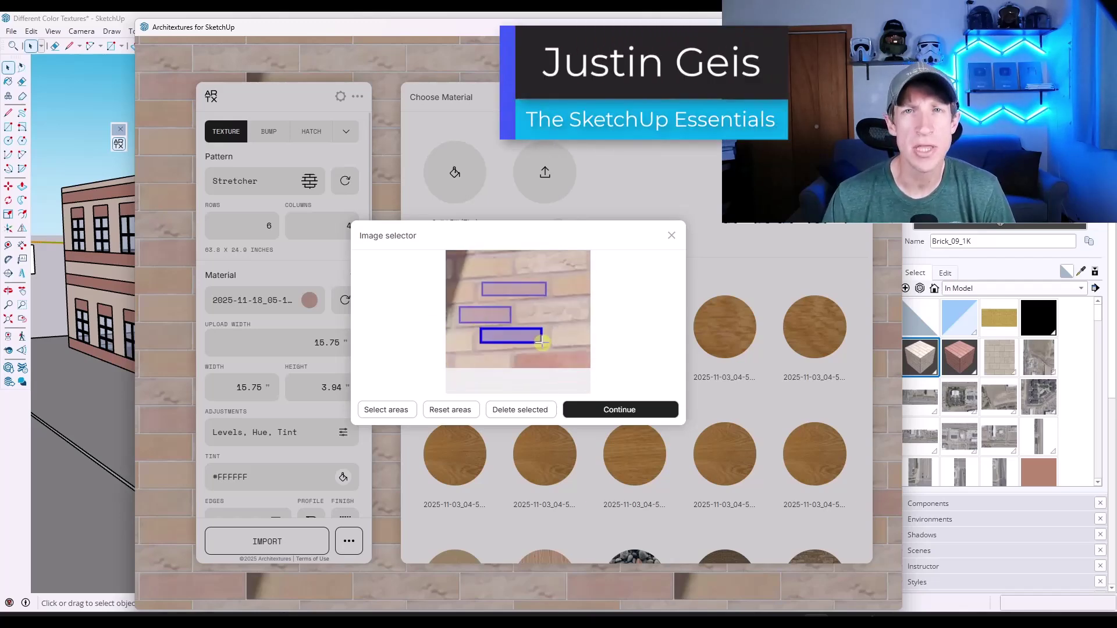
Step: Confirm the selected brick areas, choose the newly uploaded brick as the Stretcher material, import the texture and open its material settings
left_click(619, 410)
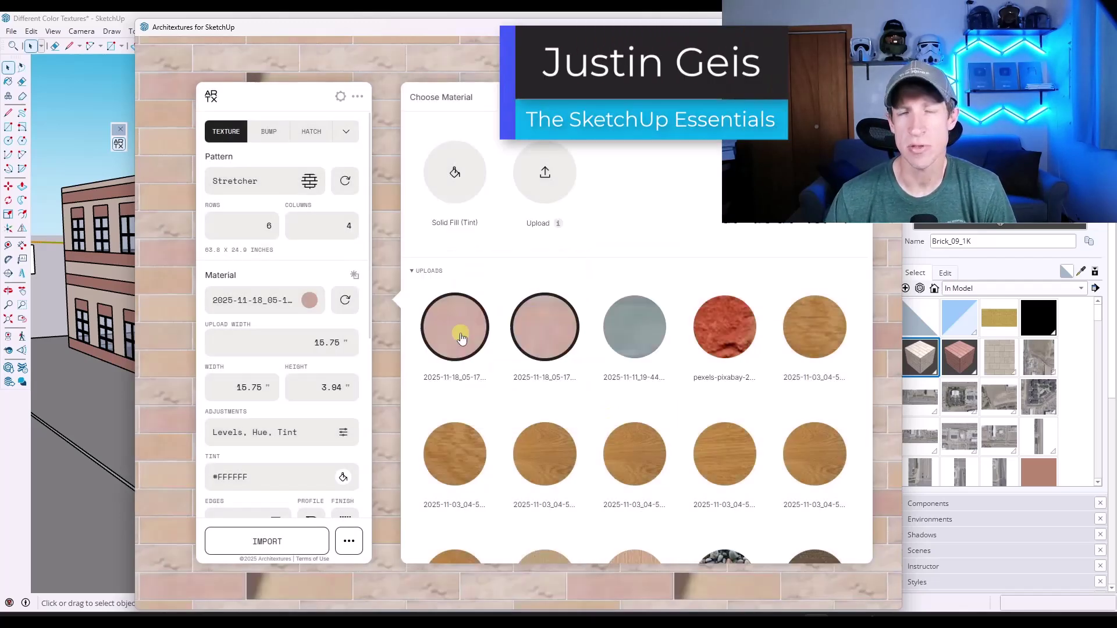
left_click(461, 331)
left_click(266, 541)
scroll(372, 224, "up", 4)
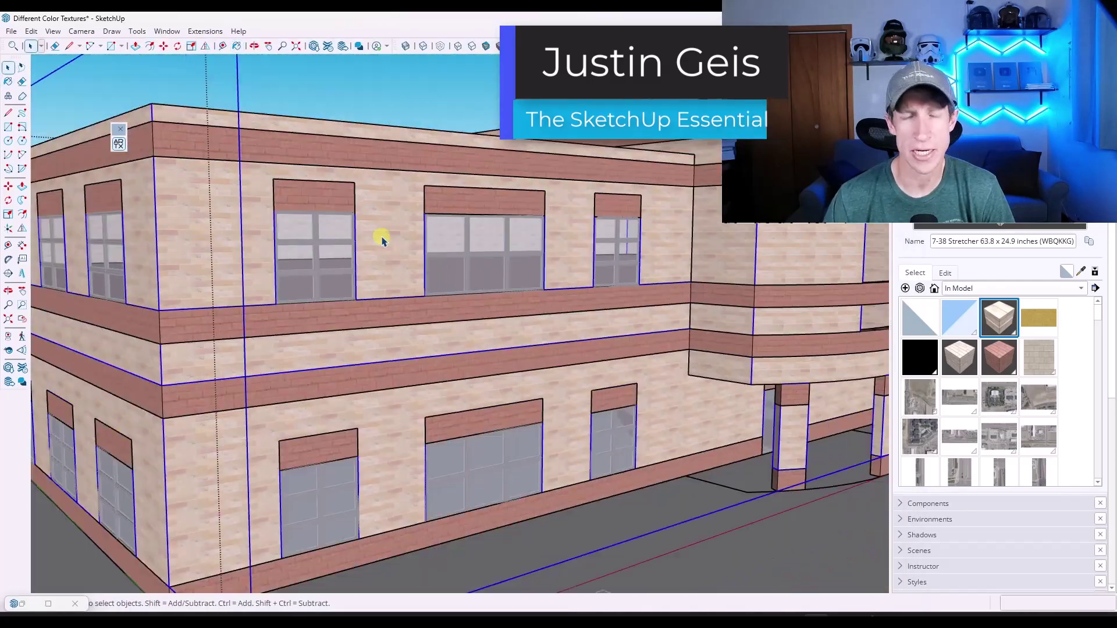
scroll(388, 232, "down", 3)
left_click(946, 273)
scroll(411, 285, "up", 2)
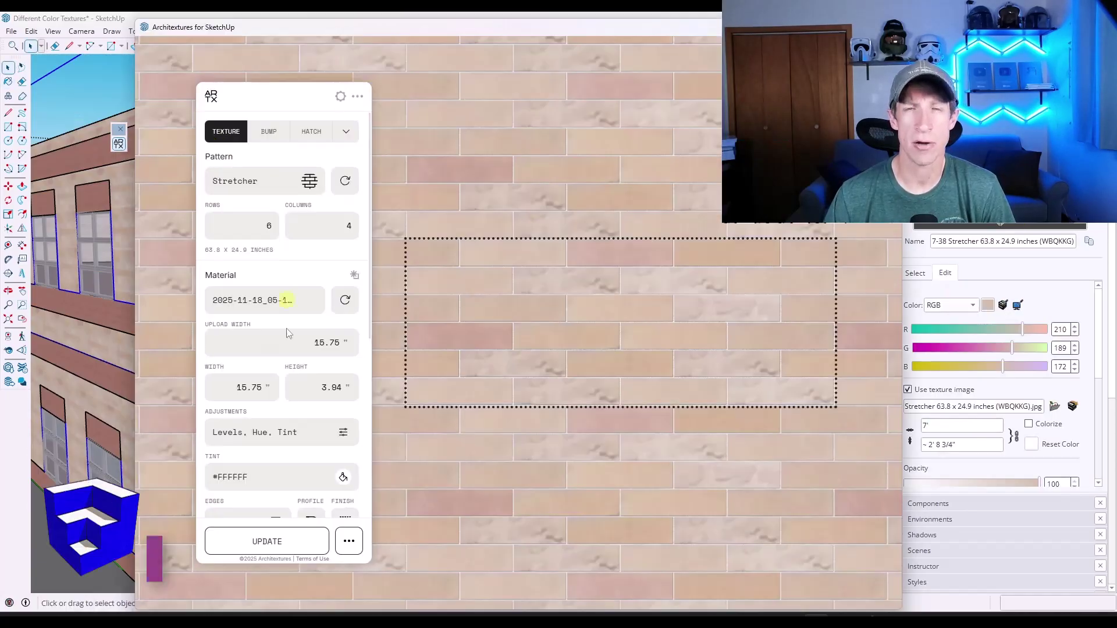
Step: Outline individual bricks across the red brick photo as source areas for the new texture
left_click_drag(442, 221, 522, 244)
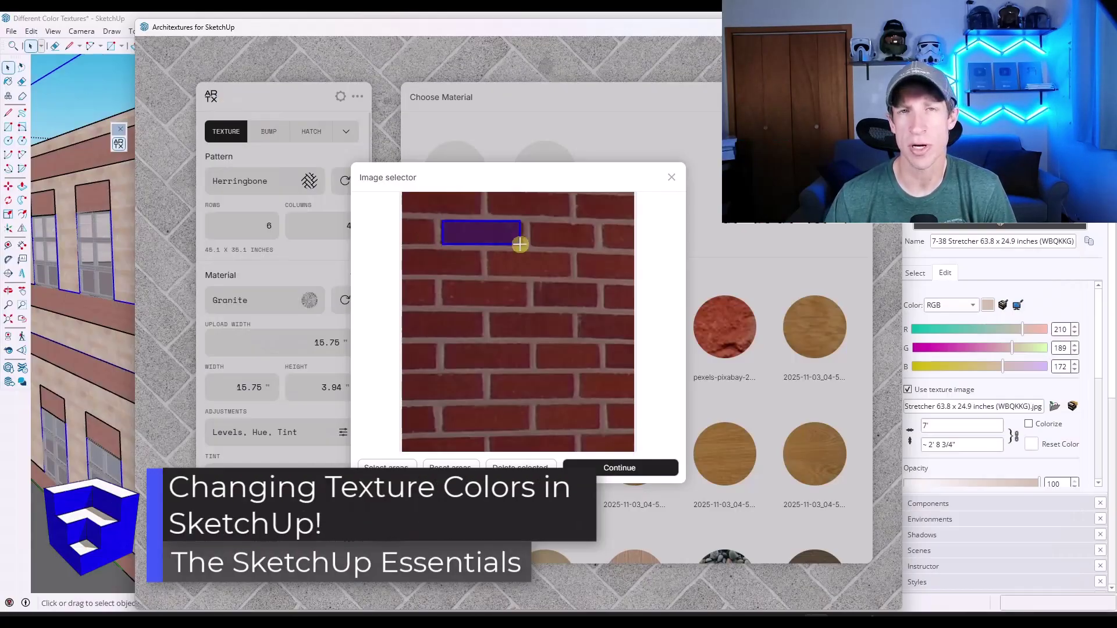
left_click_drag(490, 252, 567, 275)
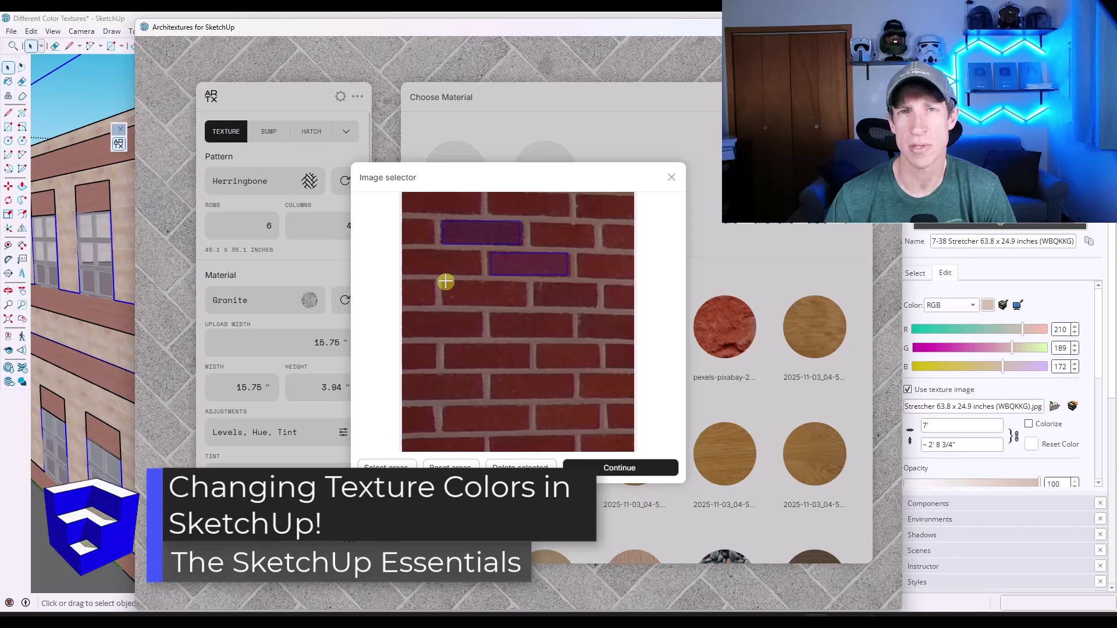
left_click_drag(443, 282, 525, 305)
left_click_drag(490, 314, 571, 336)
left_click_drag(447, 345, 529, 368)
left_click_drag(540, 344, 597, 367)
left_click_drag(492, 375, 570, 397)
left_click_drag(445, 405, 527, 430)
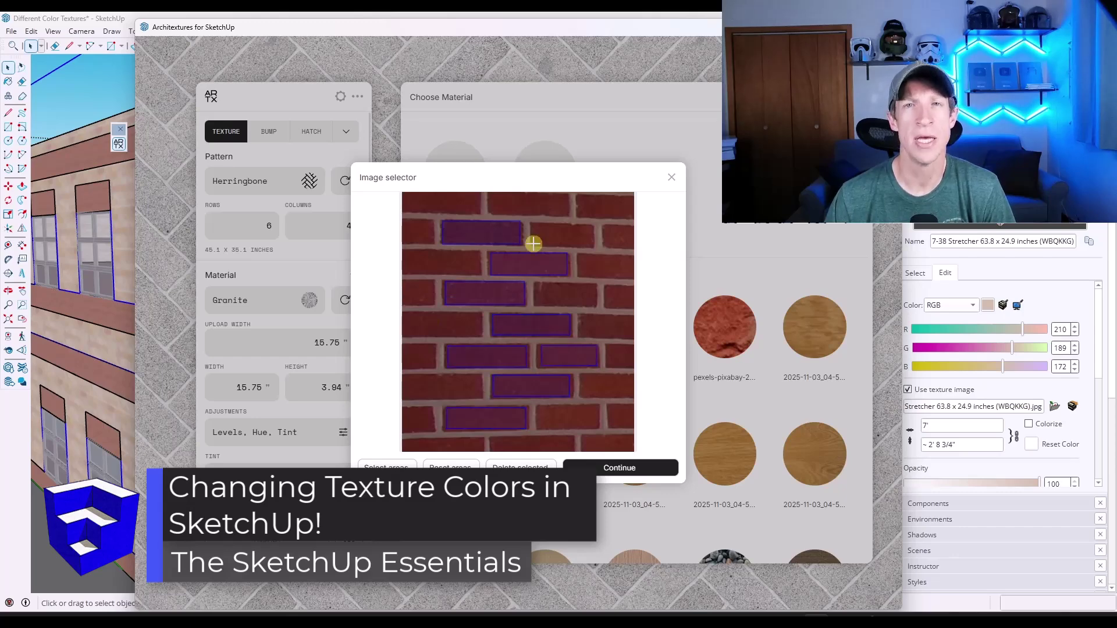
left_click_drag(527, 218, 599, 252)
left_click_drag(530, 278, 603, 313)
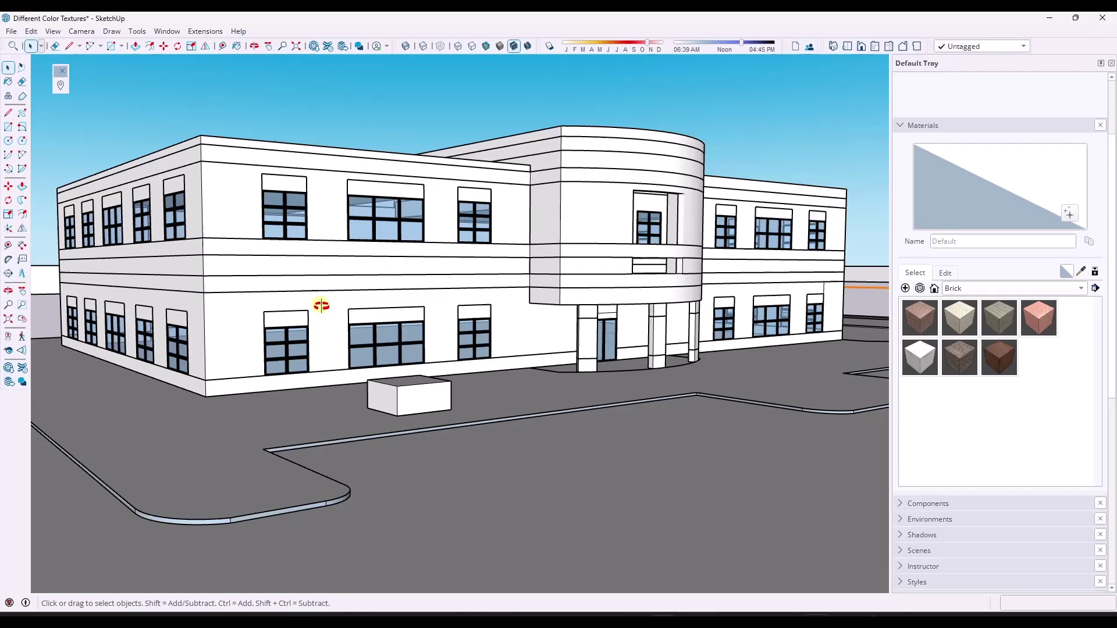
mouse_move(319, 316)
left_mouse_down()
mouse_move(347, 346)
mouse_move(349, 319)
mouse_move(317, 308)
left_mouse_up()
key("space")
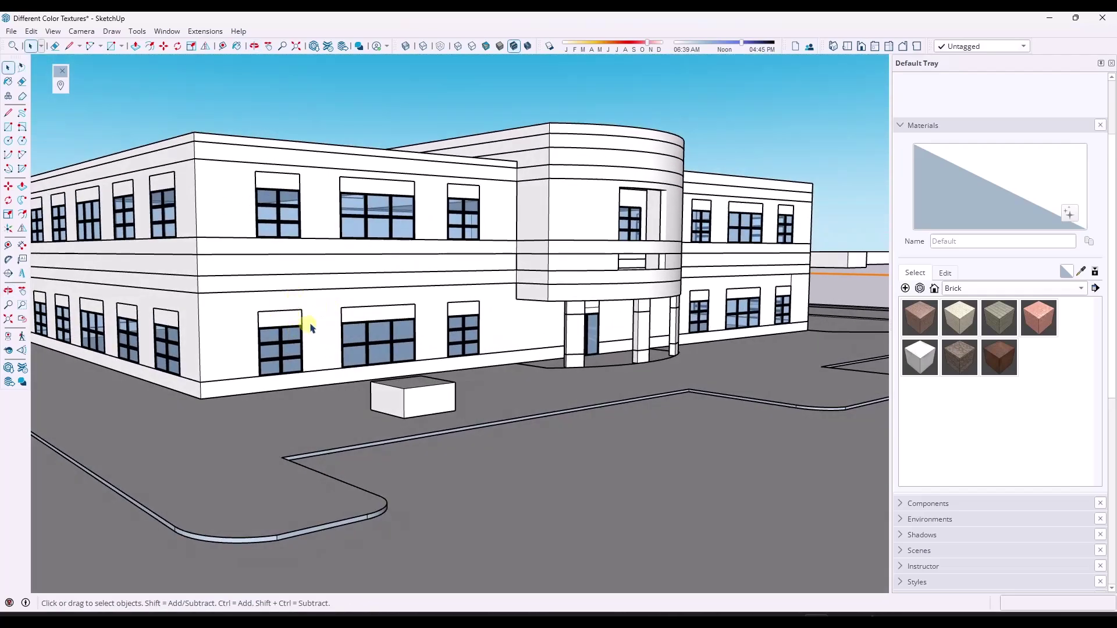
middle_click_drag(378, 292, 397, 300)
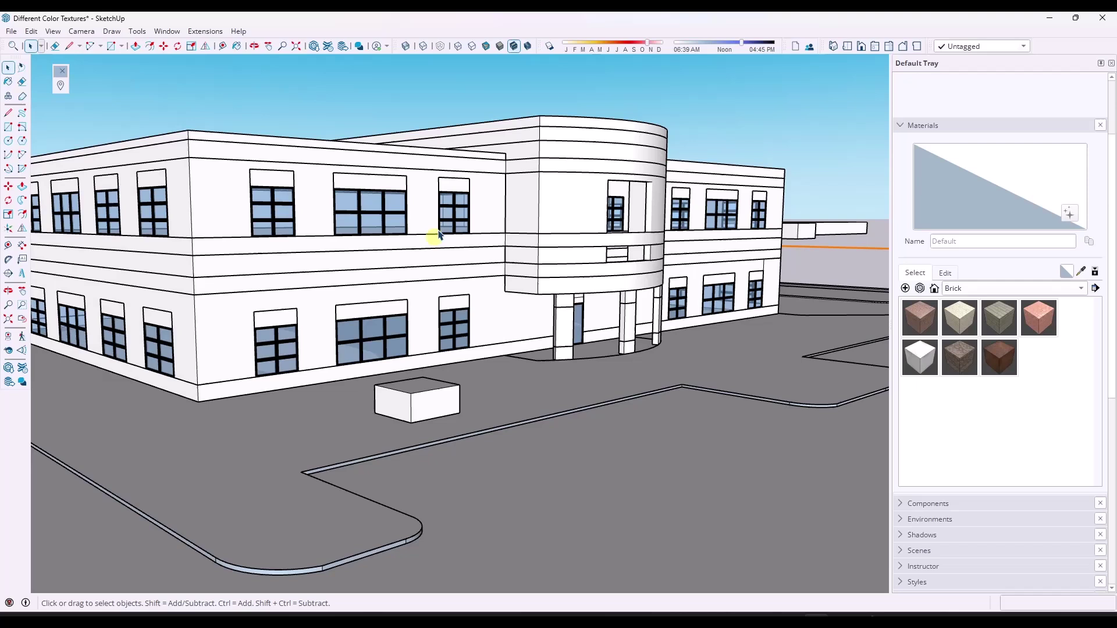
Step: Open the building's nested groups and examine how the walls, bands and windows are organized in the model
double_click(427, 301)
scroll(423, 301, "up", 5)
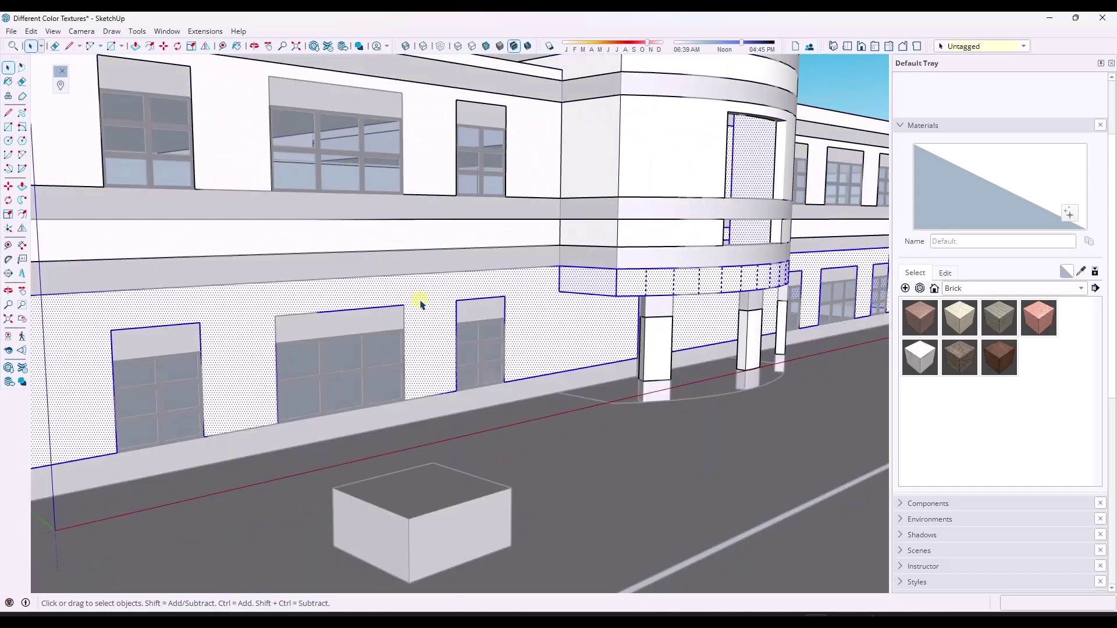
scroll(424, 302, "down", 6)
key("shift+h")
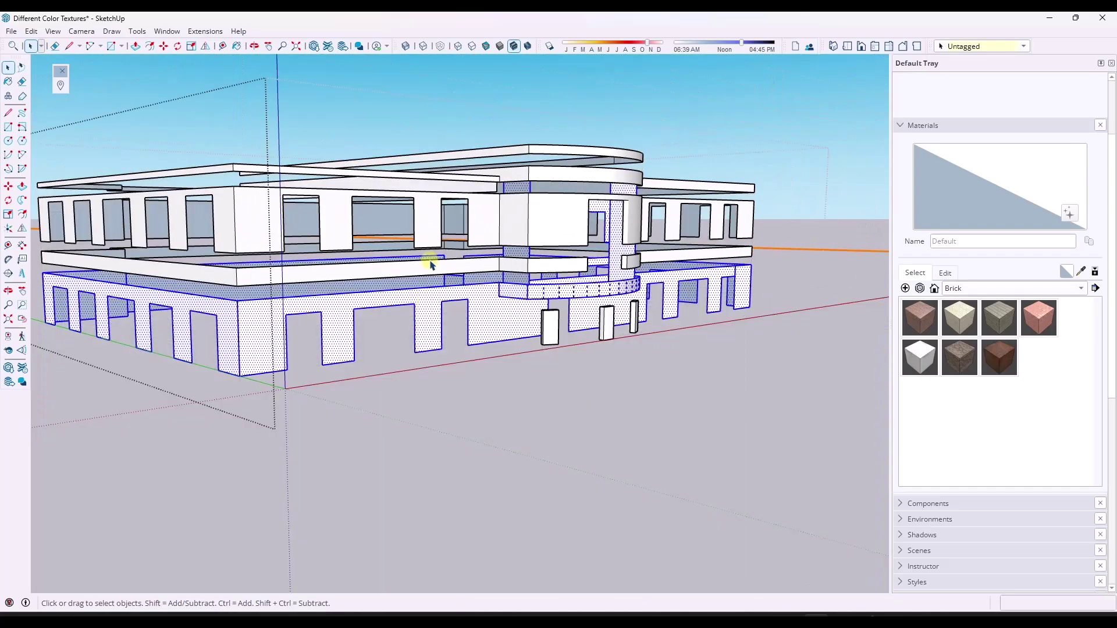
mouse_move(430, 263)
middle_mouse_down()
mouse_move(426, 356)
mouse_move(438, 282)
middle_mouse_up()
left_click(506, 438)
left_click(406, 273)
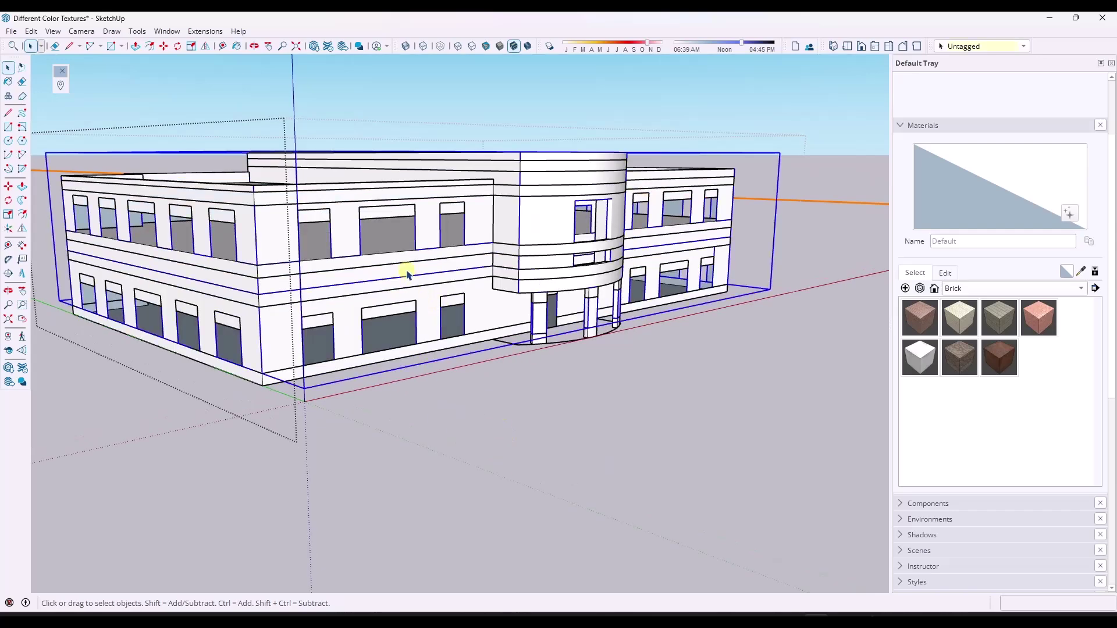
key("Delete")
key("ctrl+z")
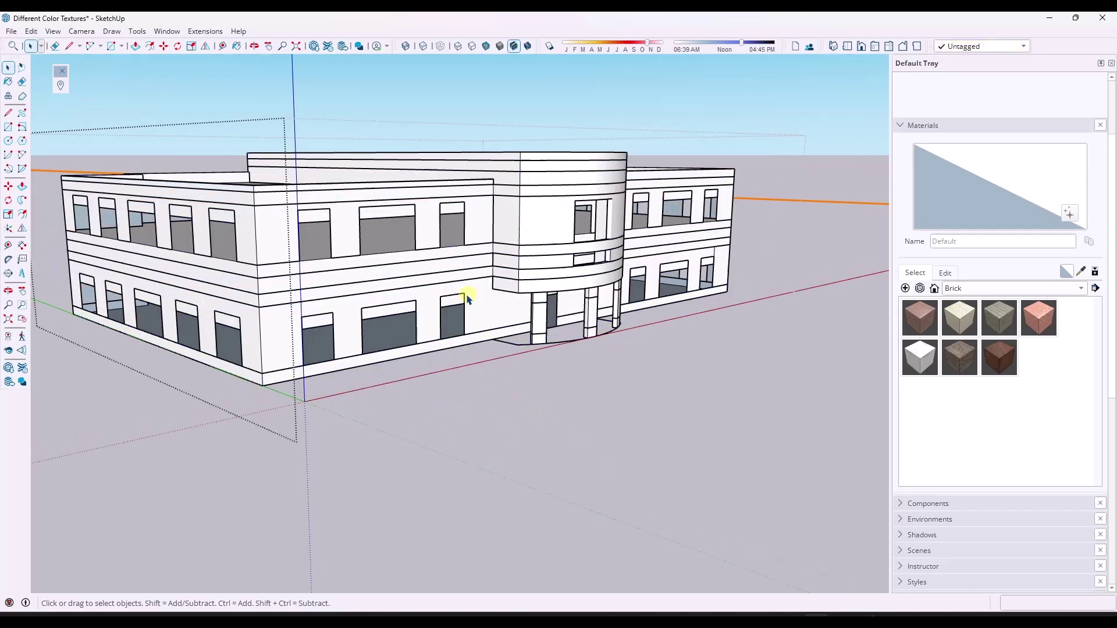
middle_click_drag(461, 289, 399, 241)
left_click(598, 523)
scroll(378, 283, "up", 3)
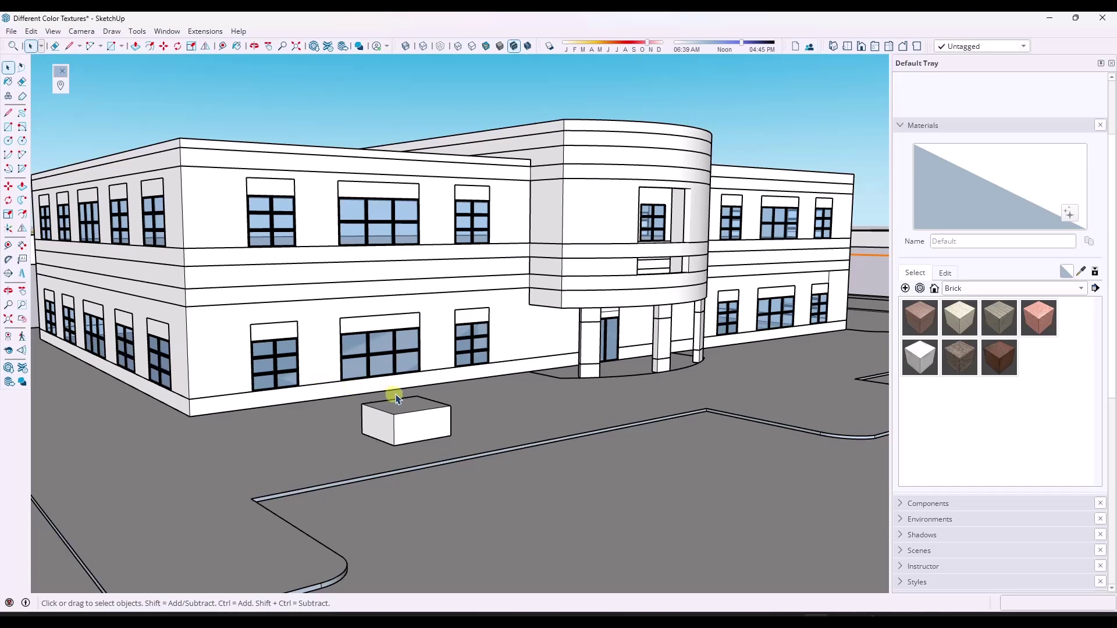
Step: Try to paint the building's front wall with the Brick_09_1K material from the Brick collection
left_click(998, 314)
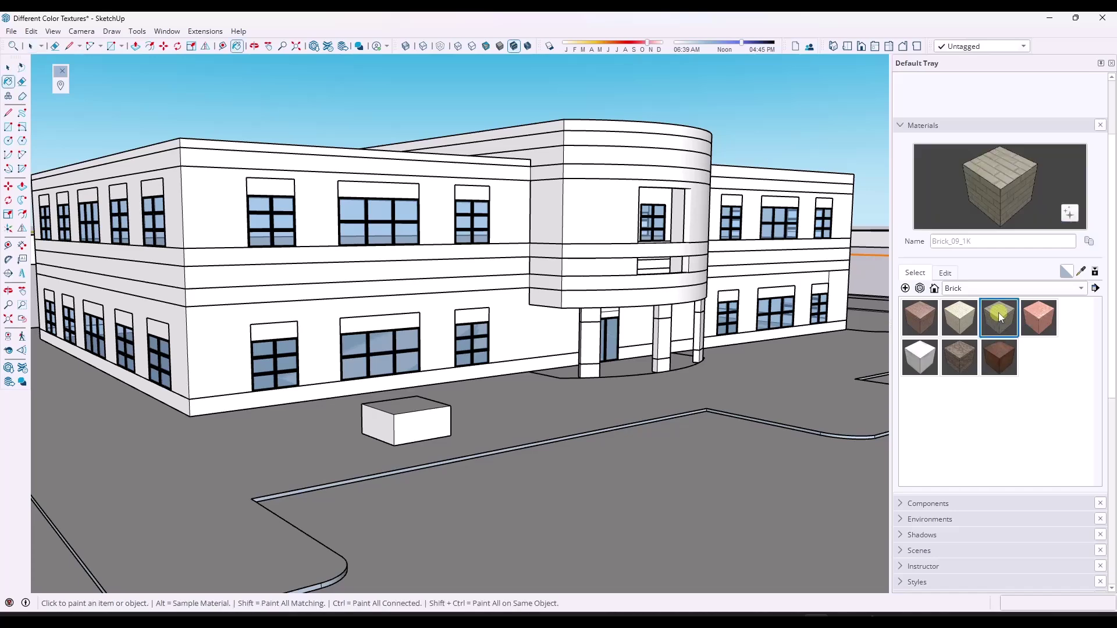
scroll(431, 227, "up", 3)
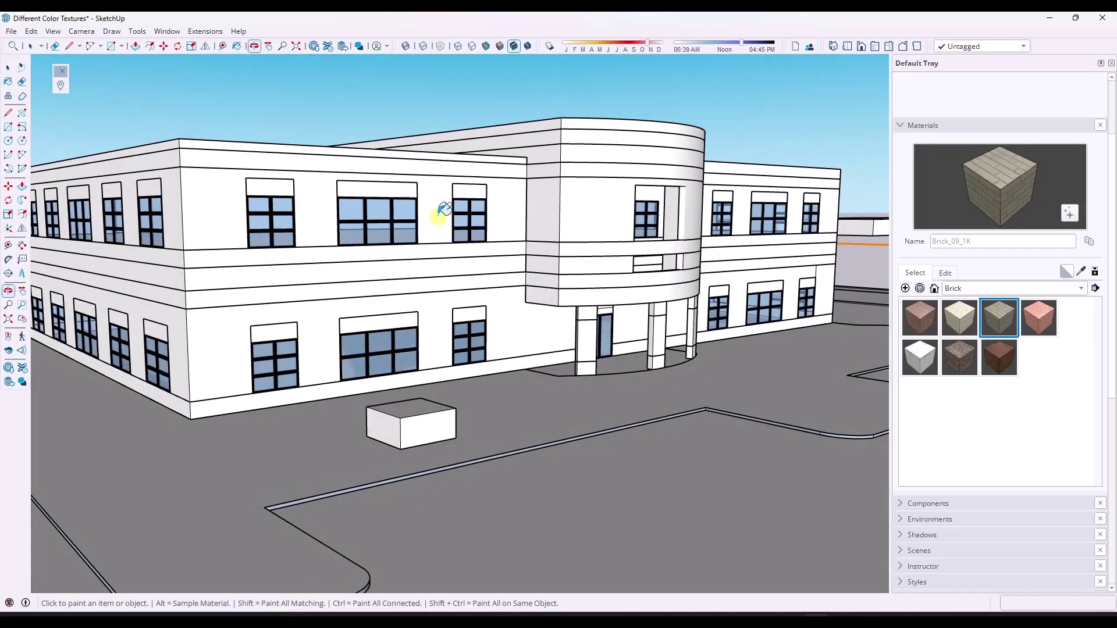
left_click(439, 213)
key("ctrl+z")
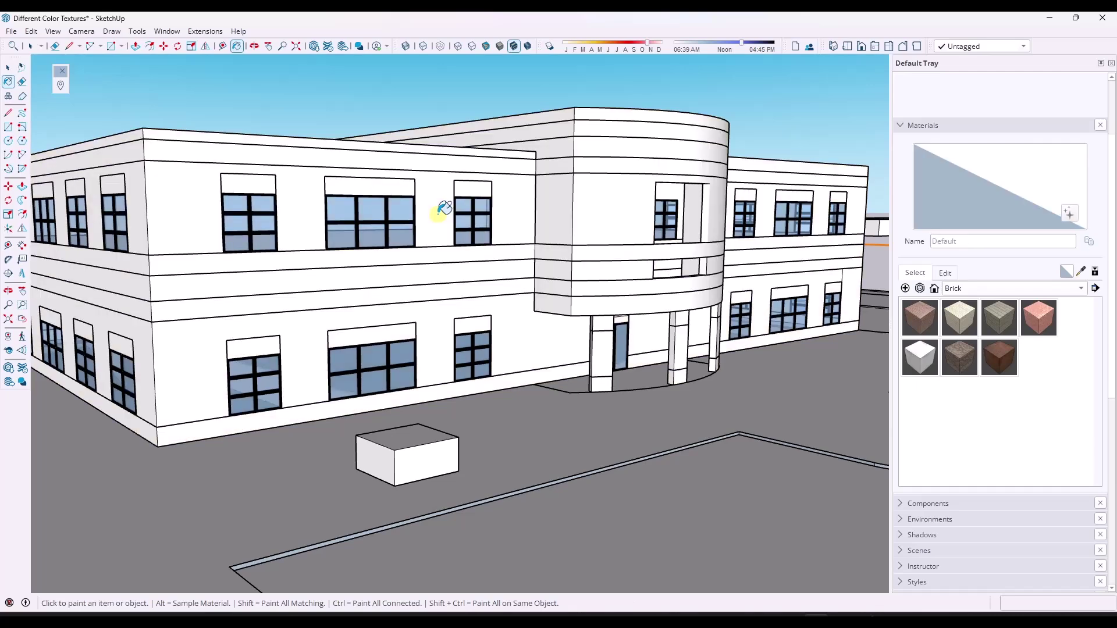
Step: Open the building group and paint its walls with the Brick_09_1K material
key("space")
double_click(438, 215)
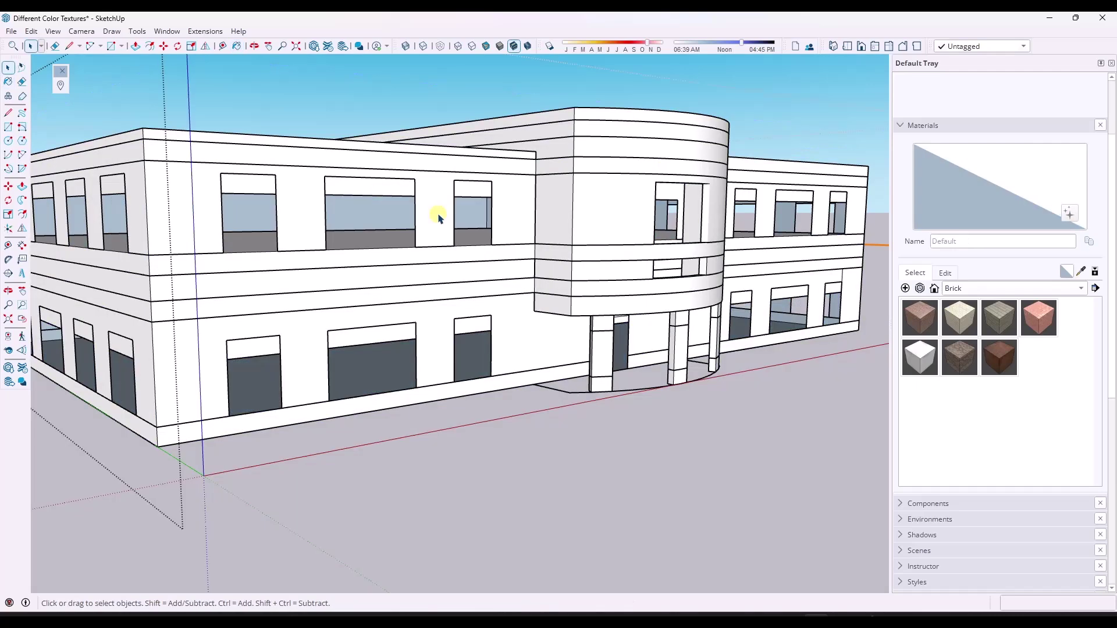
key("Escape")
left_click(992, 322)
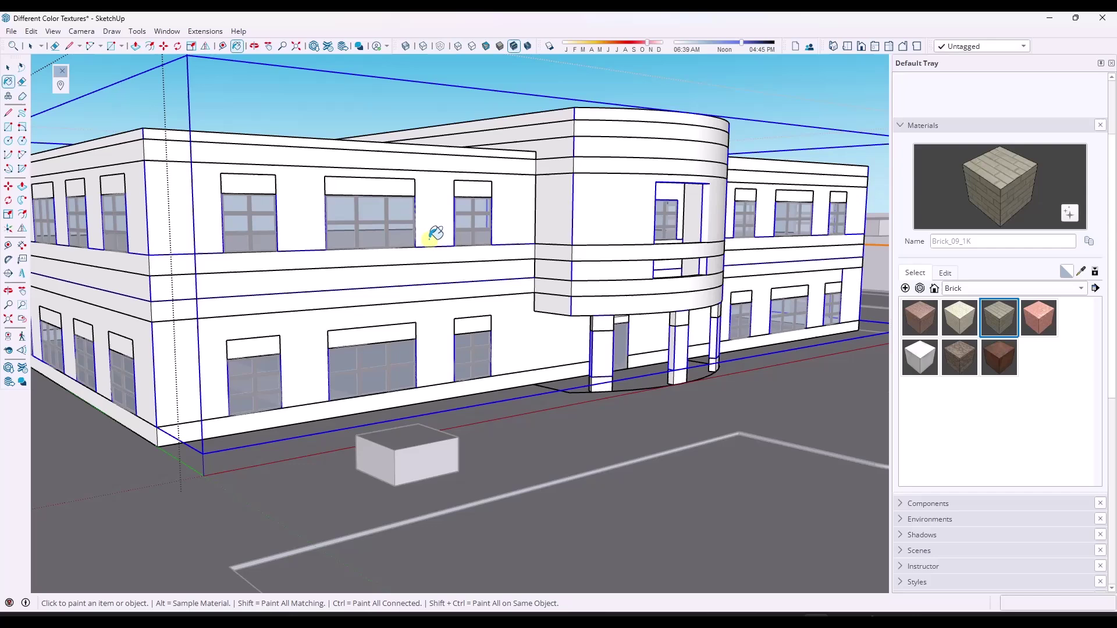
left_click(434, 214)
scroll(294, 201, "up", 5)
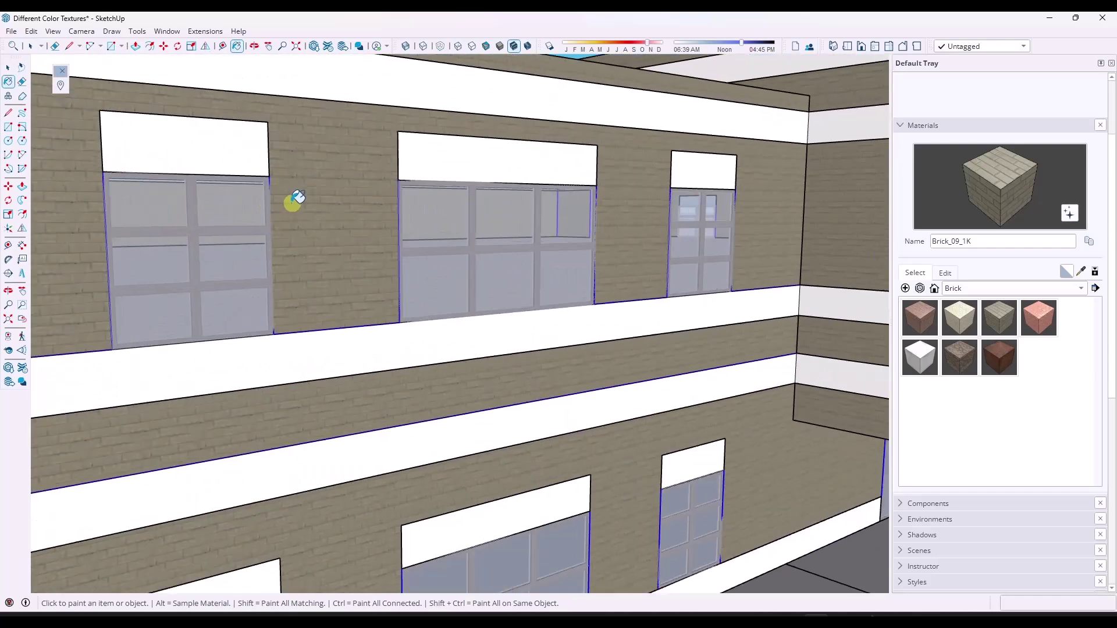
scroll(292, 203, "up", 2)
scroll(373, 287, "down", 2)
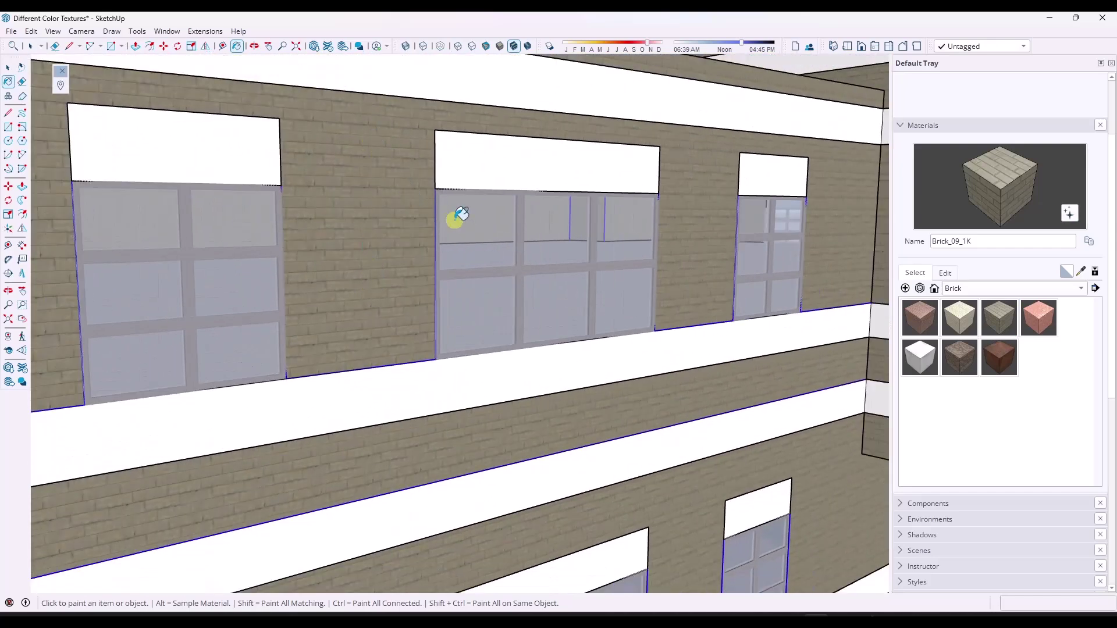
scroll(407, 285, "down", 4)
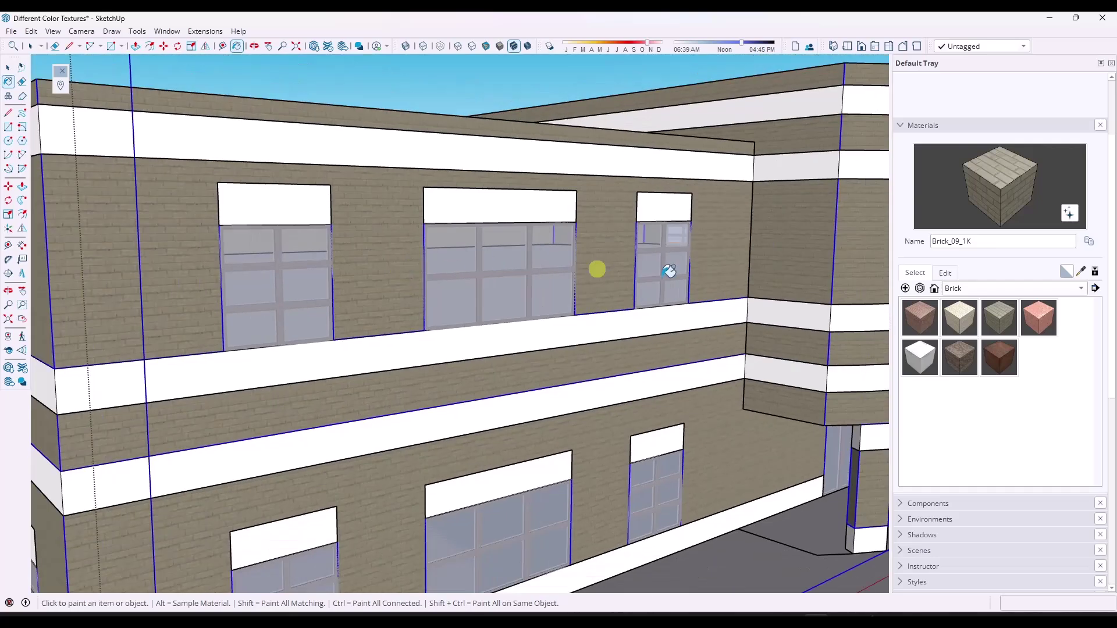
Step: Set the Brick_09_1K texture width to 3' with the proportions locked
left_click(943, 273)
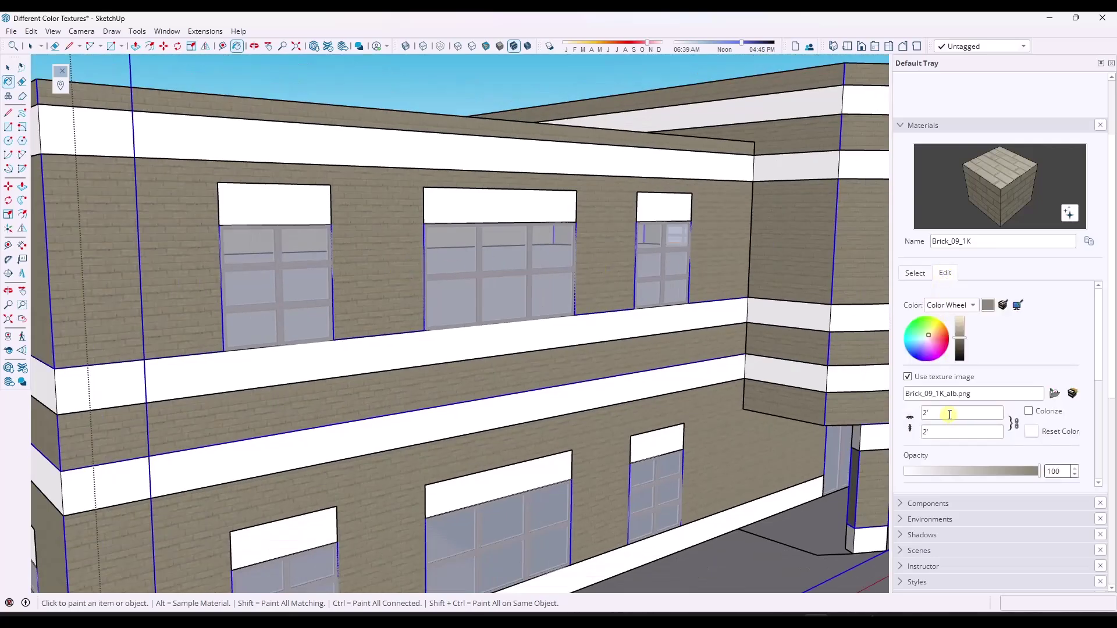
left_click(915, 273)
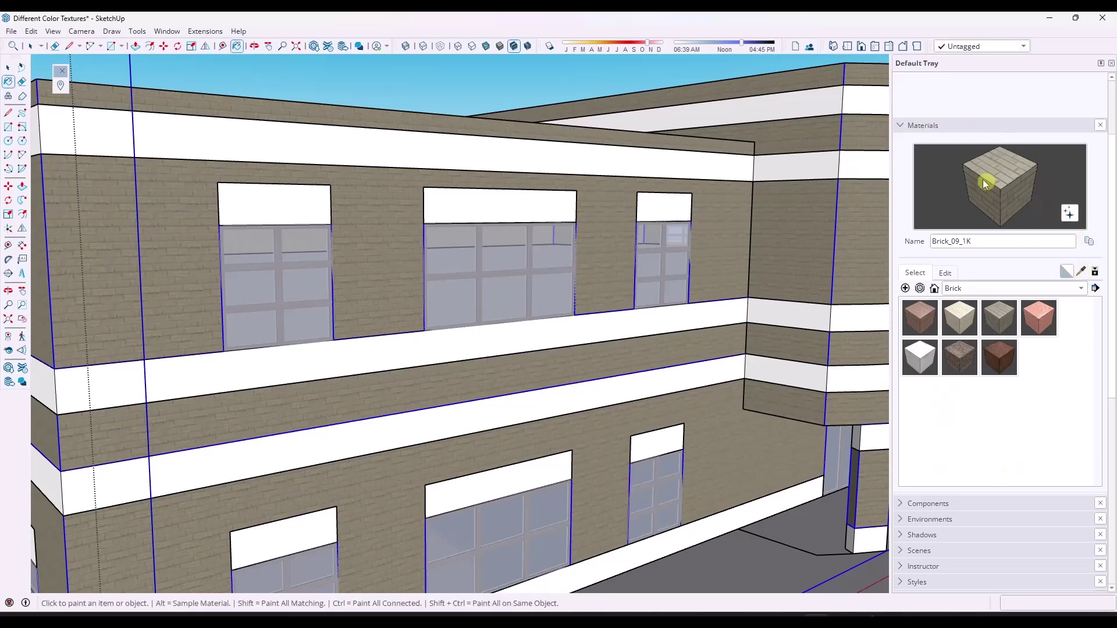
left_click(944, 273)
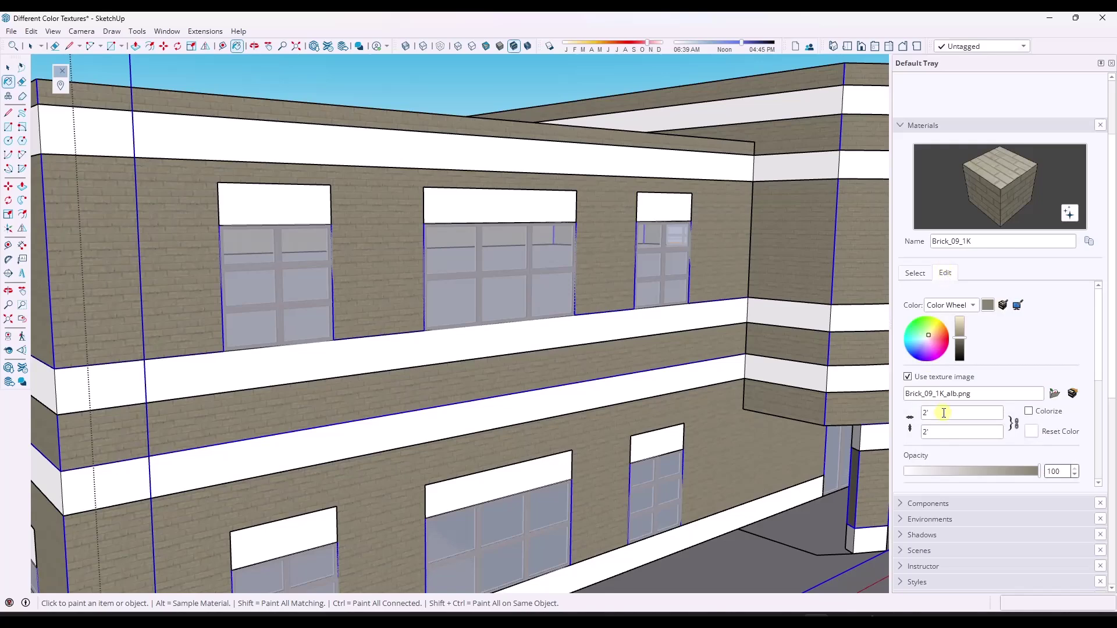
type("3'")
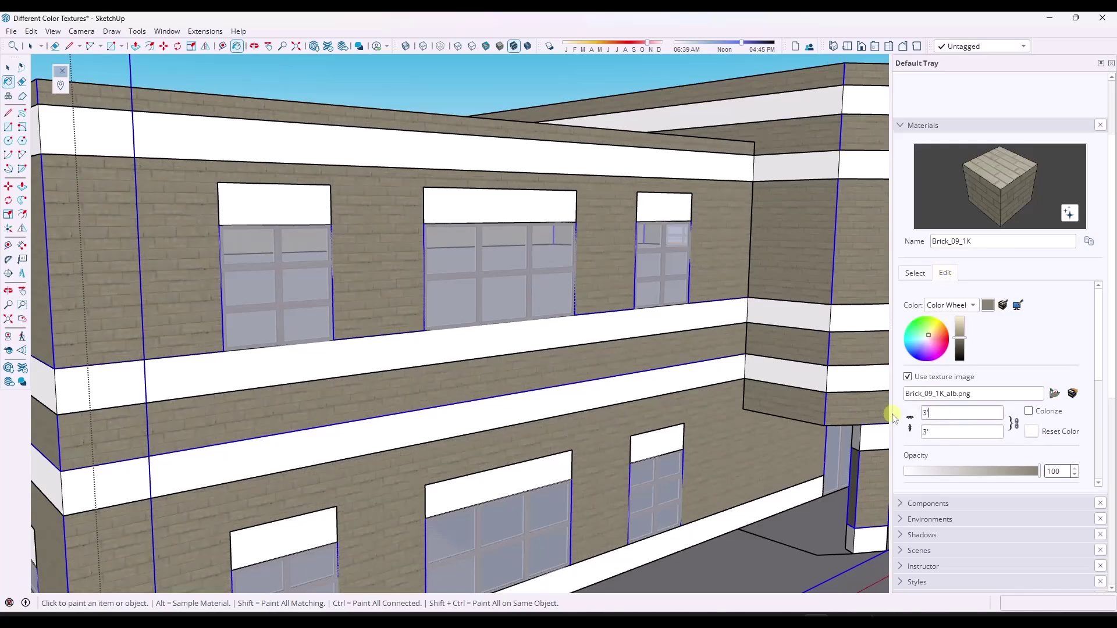
scroll(559, 250, "down", 5)
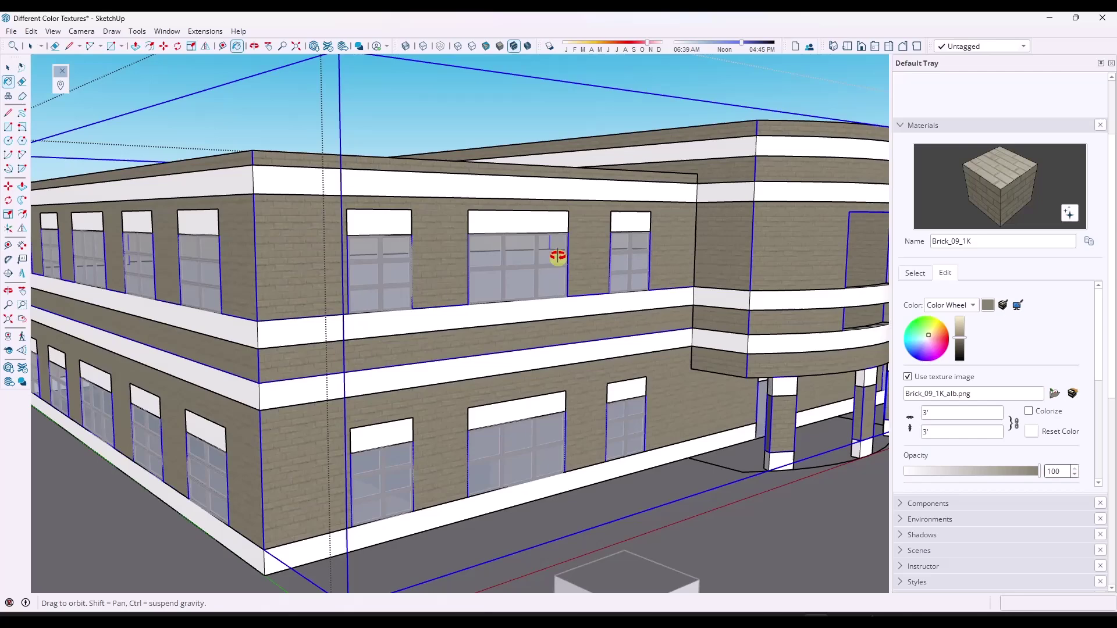
Step: Lighten the Brick_09_1K wall material by raising its brightness in the Color Wheel picker
left_click(962, 342)
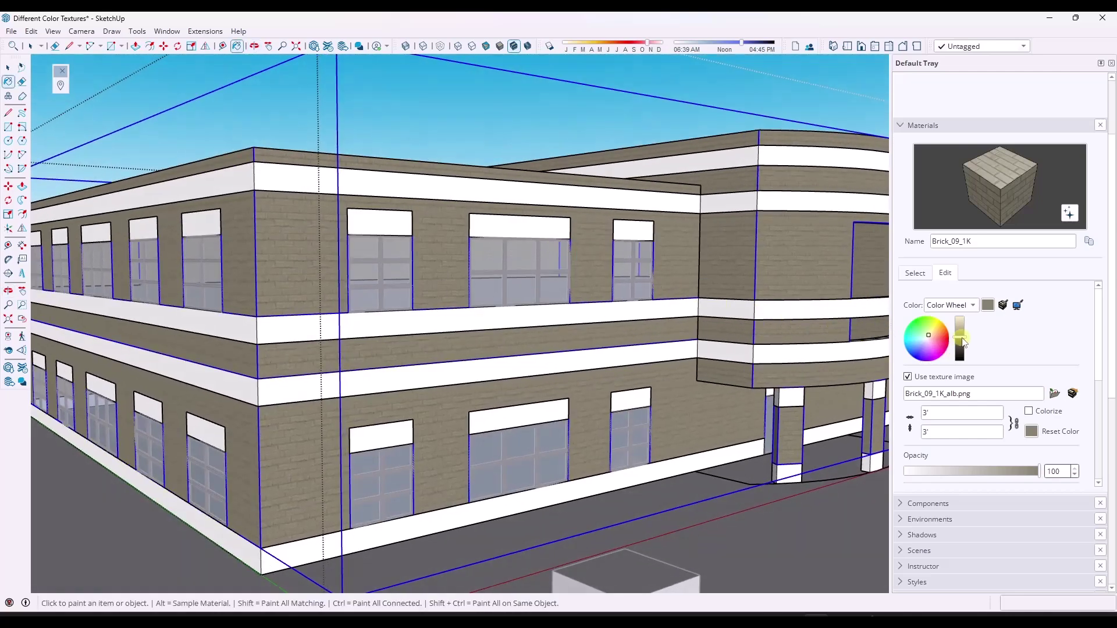
left_click(973, 307)
left_click(945, 309)
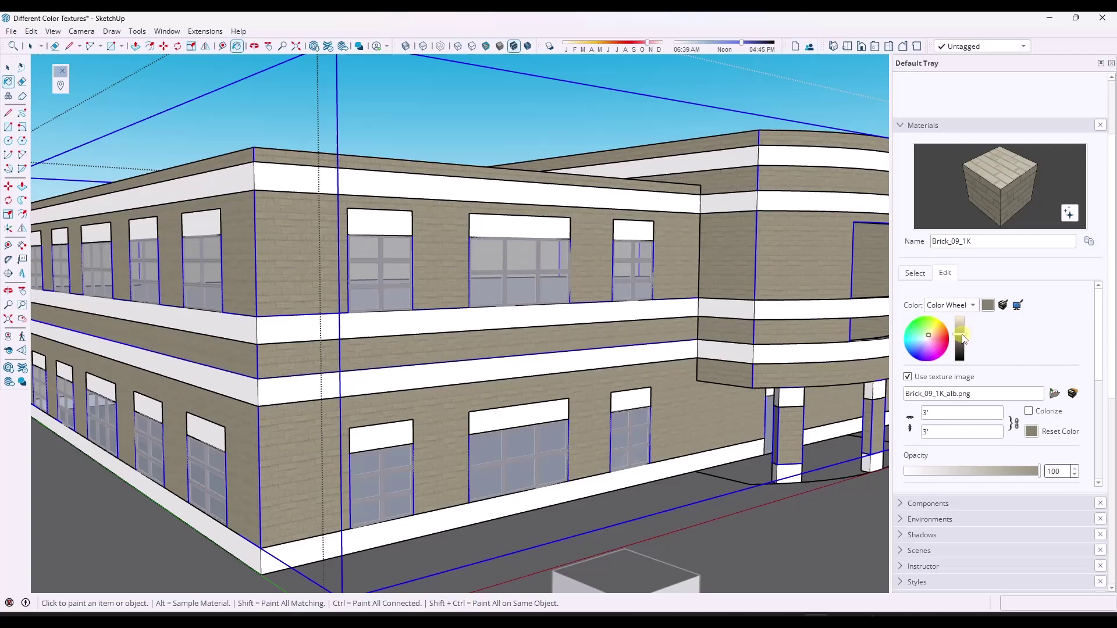
left_click_drag(961, 334, 959, 334)
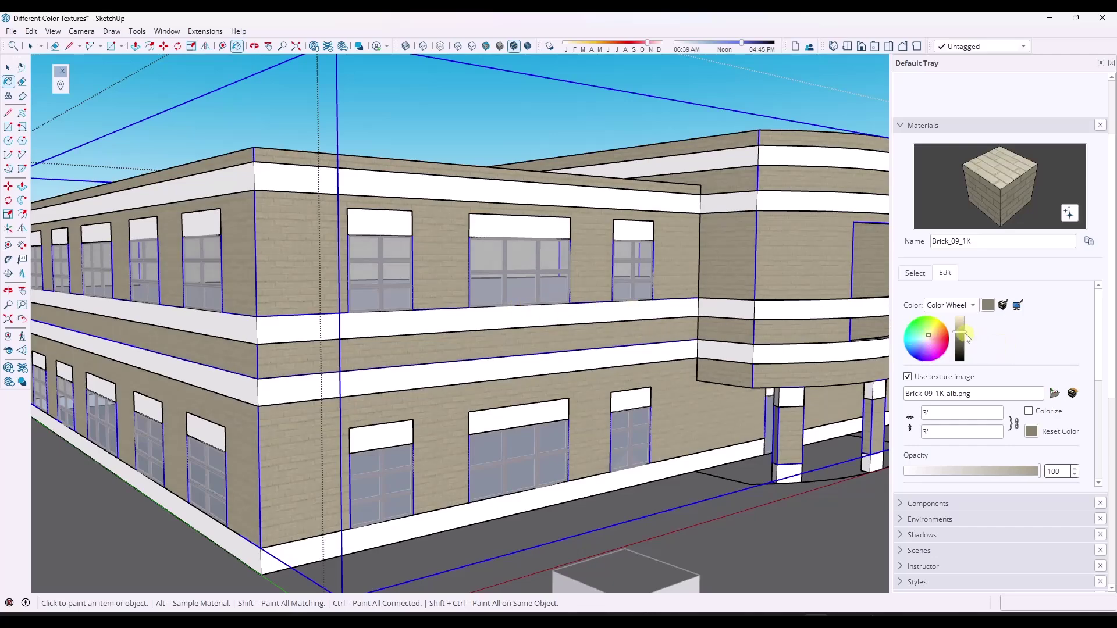
scroll(430, 244, "up", 5)
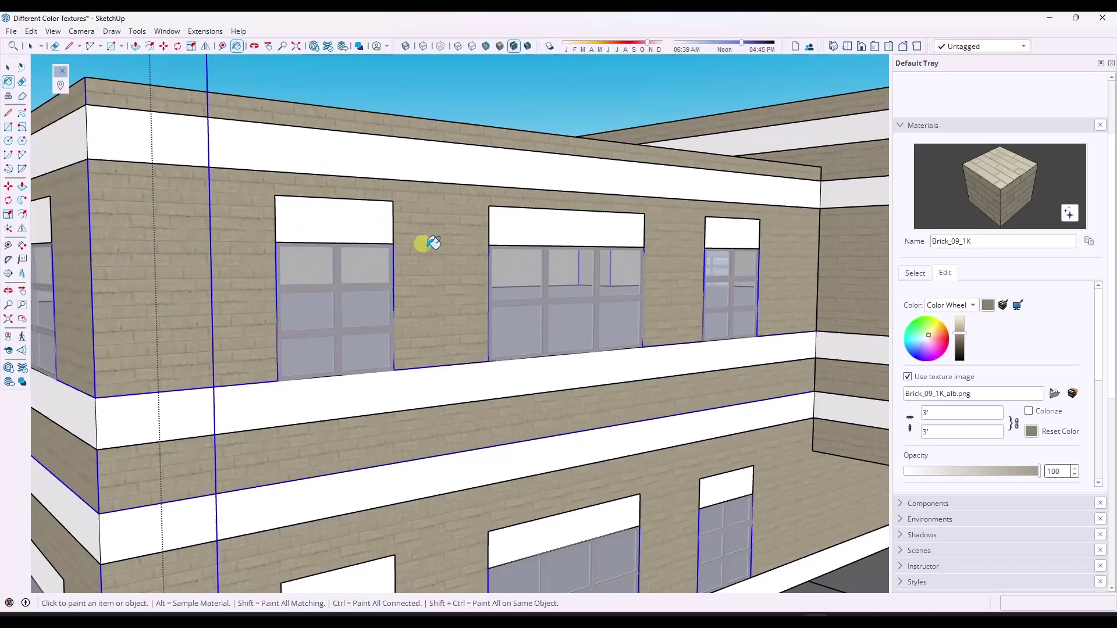
scroll(451, 279, "down", 5)
Step: Leave the building group's editing context and check the lightened brick on the facade
key("space")
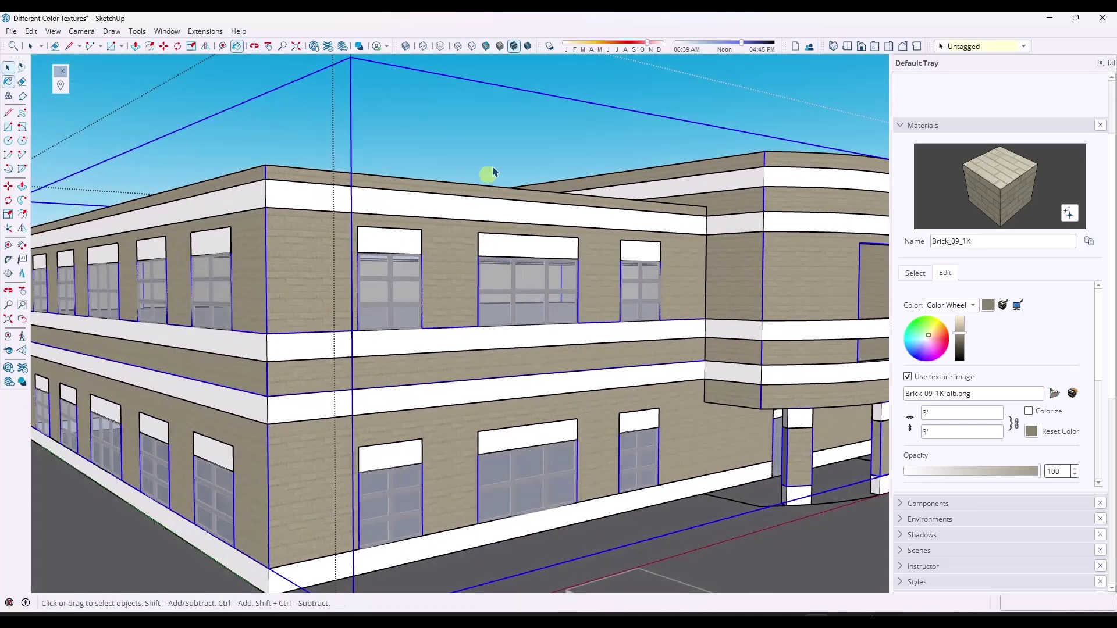
left_click(494, 141)
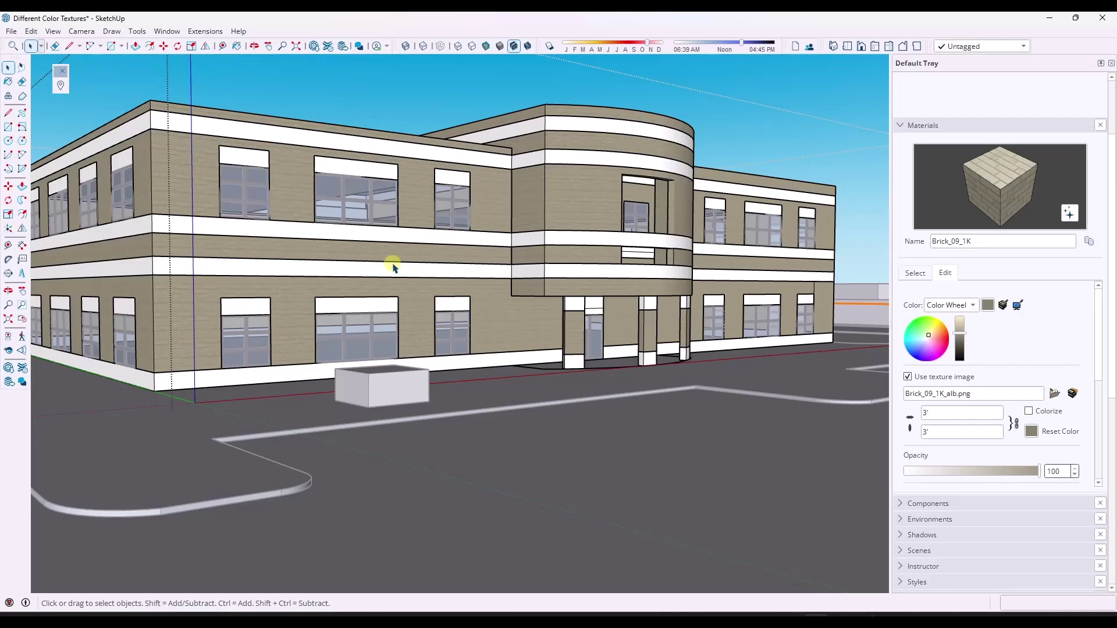
scroll(466, 296, "up", 5)
scroll(386, 238, "up", 2)
scroll(390, 243, "down", 4)
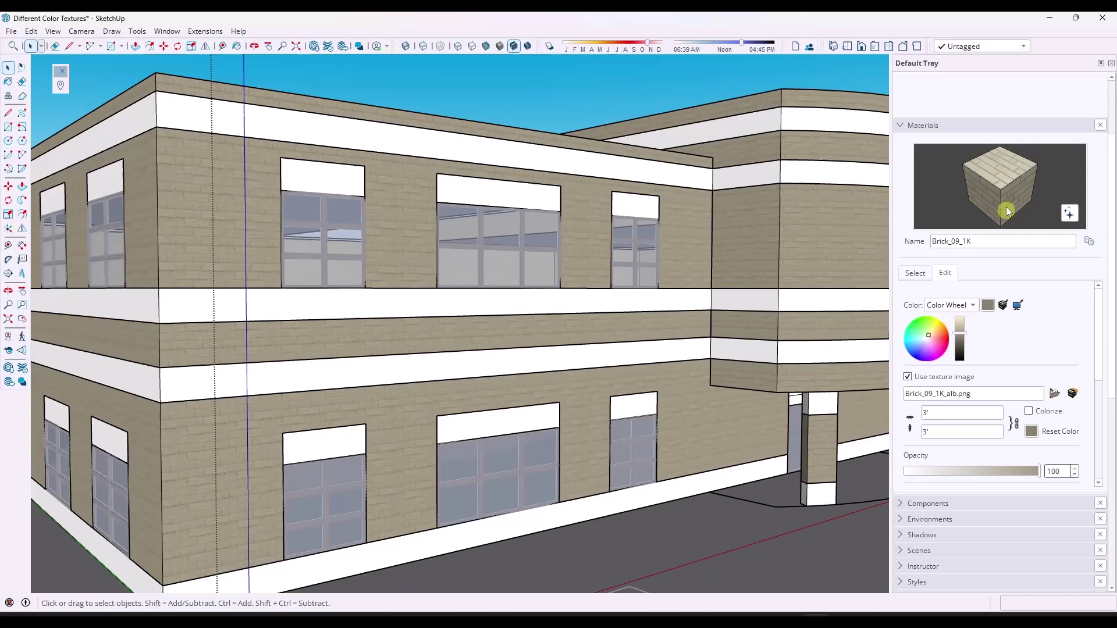
Step: Sample the brick material from the upper front wall and select the building geometry containing the white bands
left_click(840, 615)
left_click(915, 273)
left_click(1081, 273)
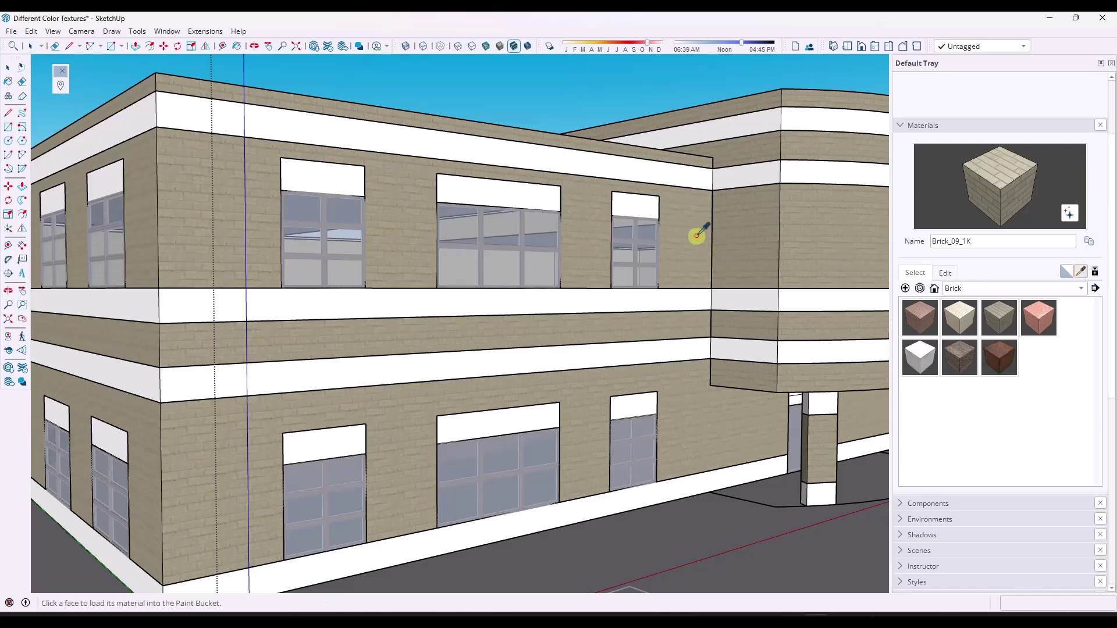
left_click(698, 234)
key("space")
left_click(627, 207)
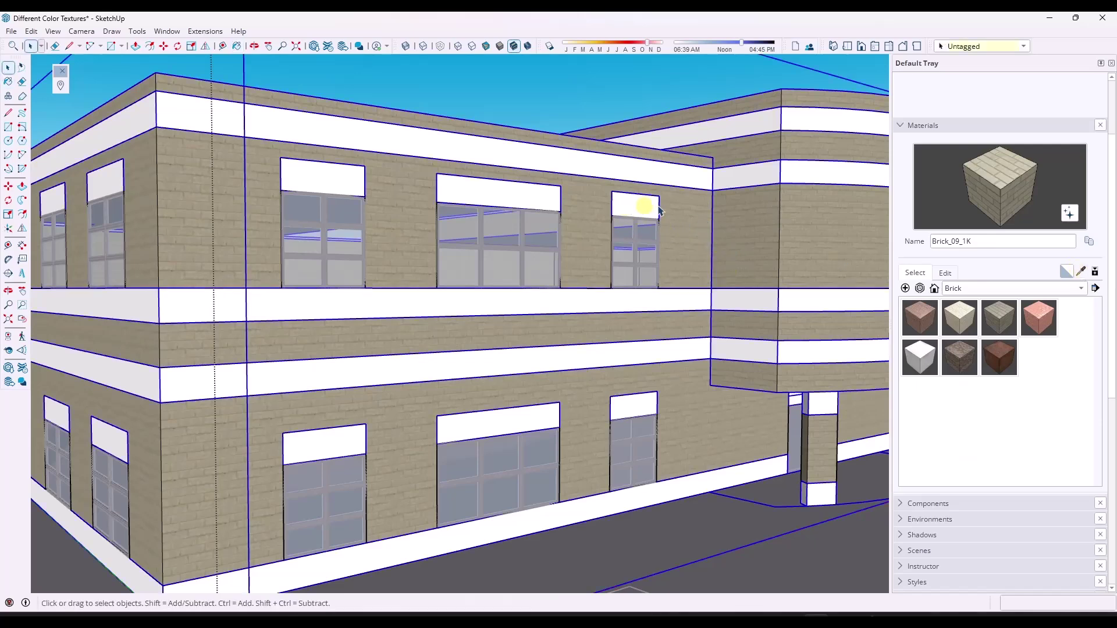
Step: Paint the building's white bands and window headers with the Brick_09_1K material
left_click(969, 200)
left_click(642, 199)
key("space")
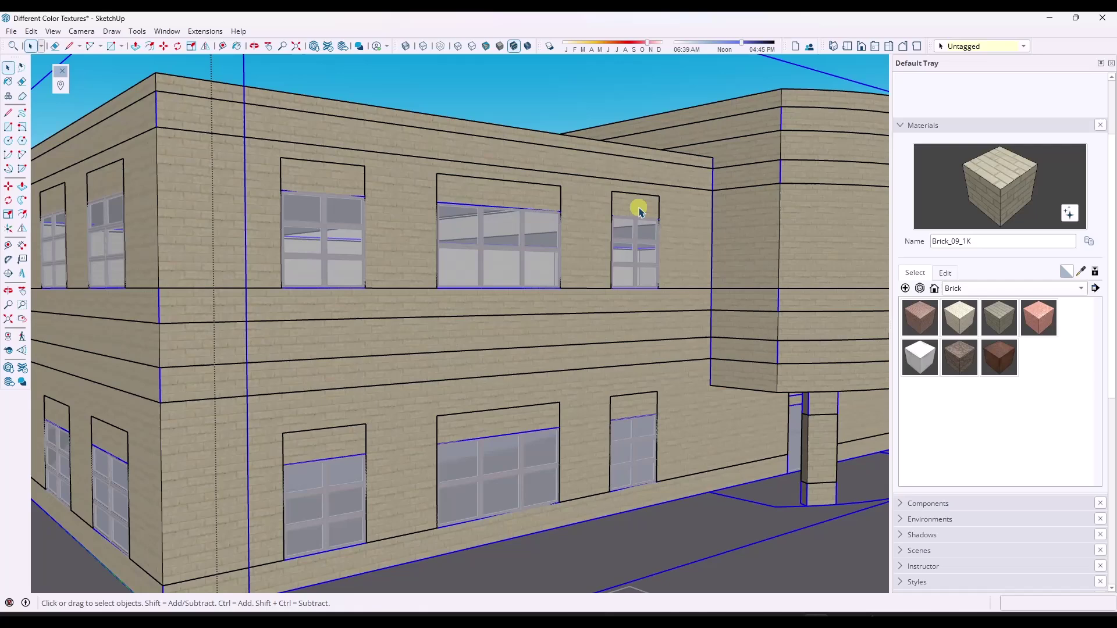
key("ctrl+z")
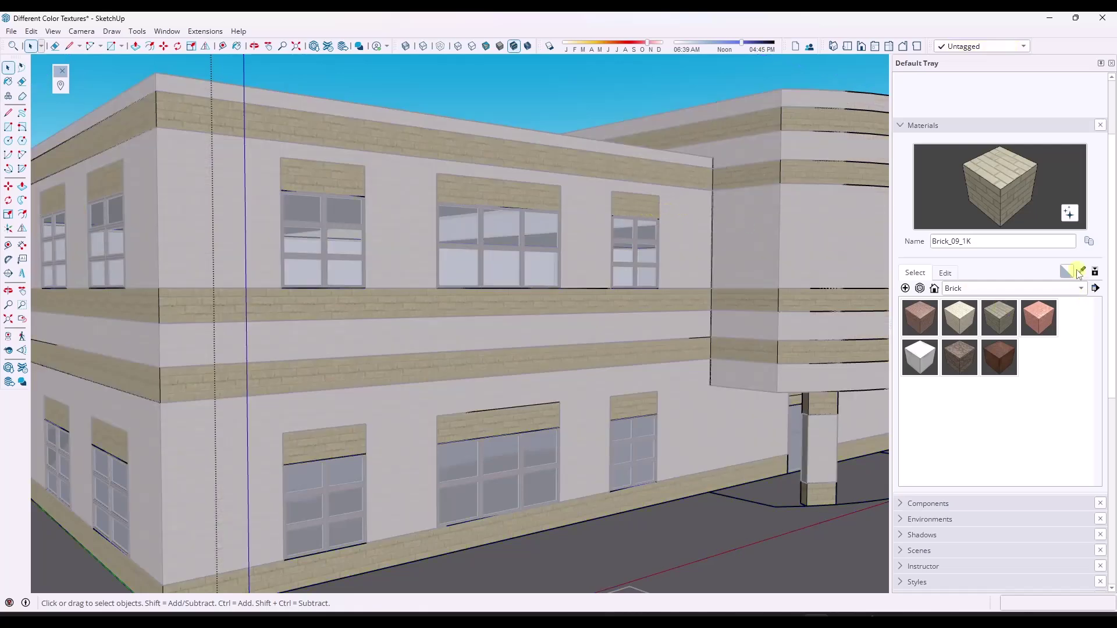
Step: Sample the brick from a window header and lighten Brick_09_1K by raising its Color Wheel brightness
left_click(1081, 273)
left_click(651, 210)
left_click(945, 273)
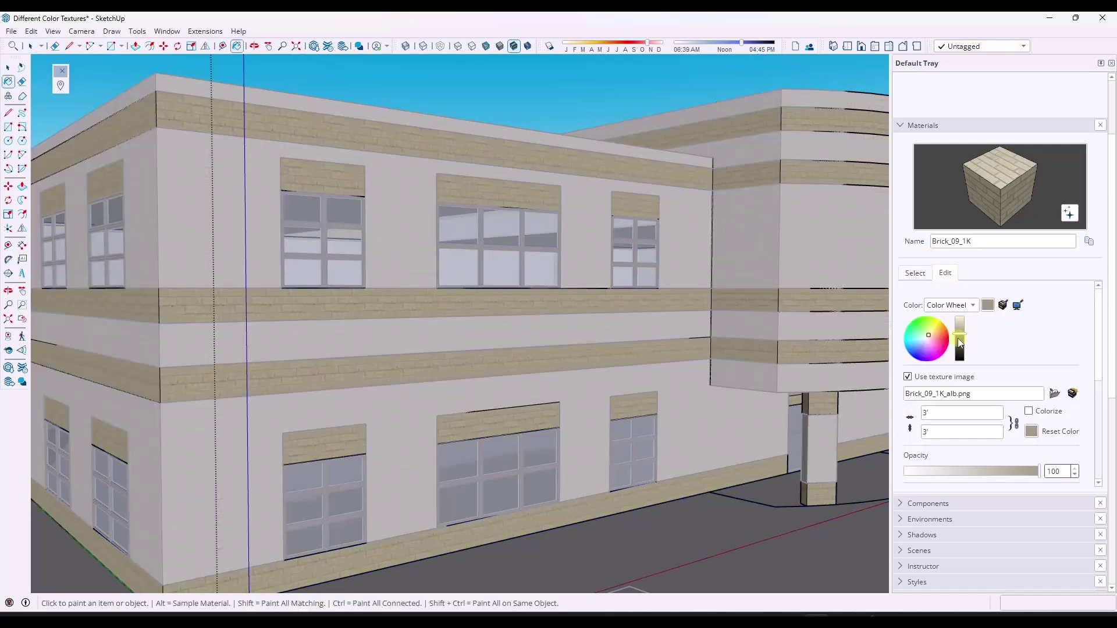
left_click_drag(959, 334, 958, 328)
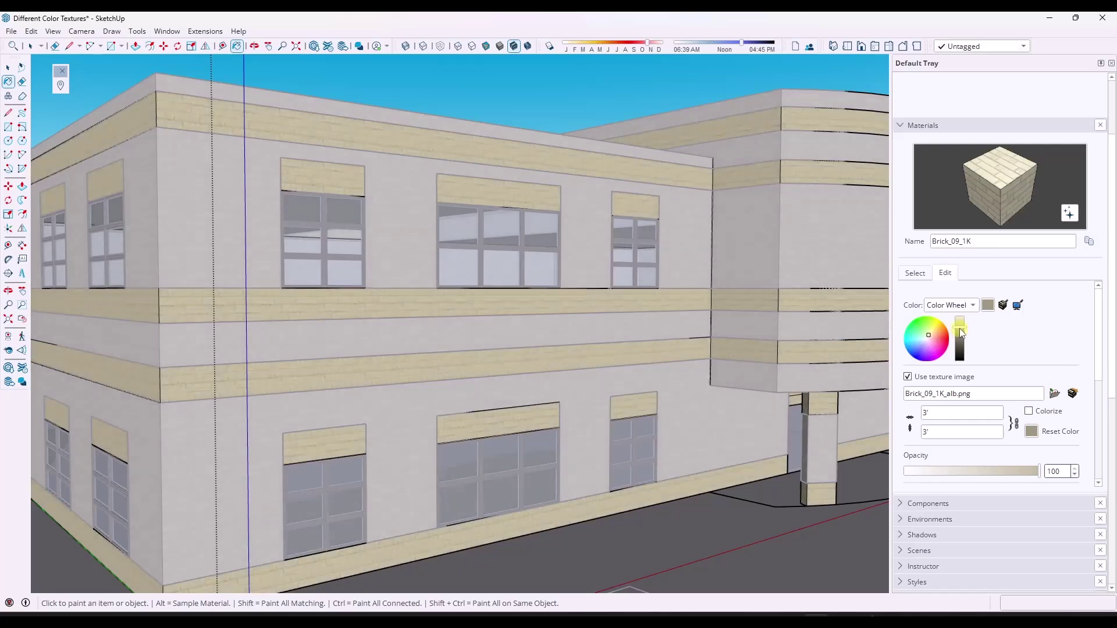
key("space")
left_click(575, 90)
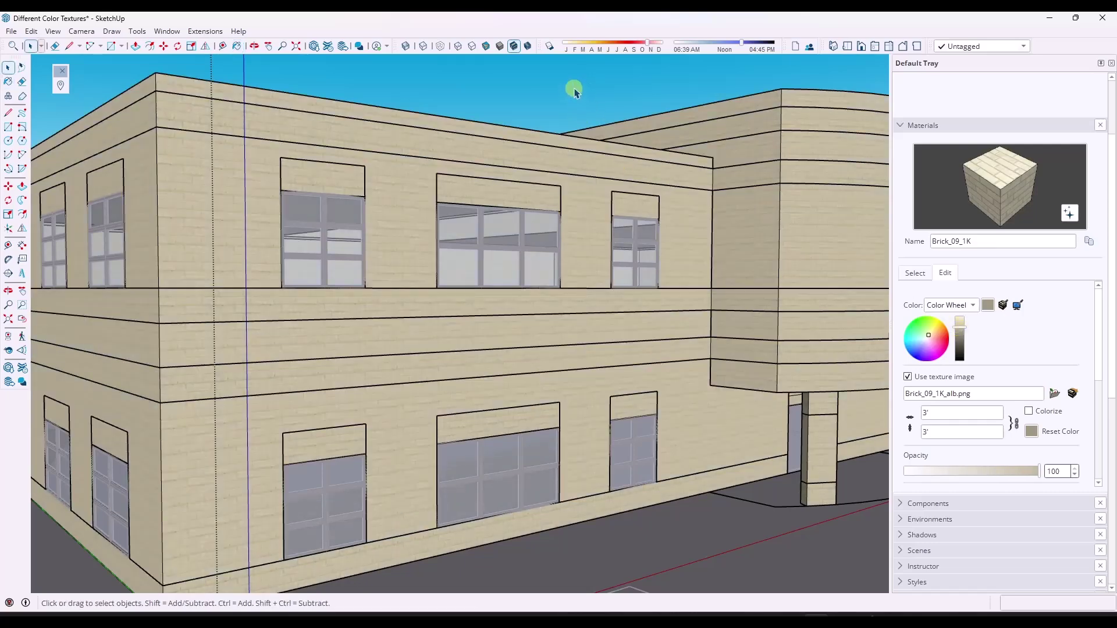
Step: Undo the last brightness change and the brick painting on the bands
key("ctrl+z")
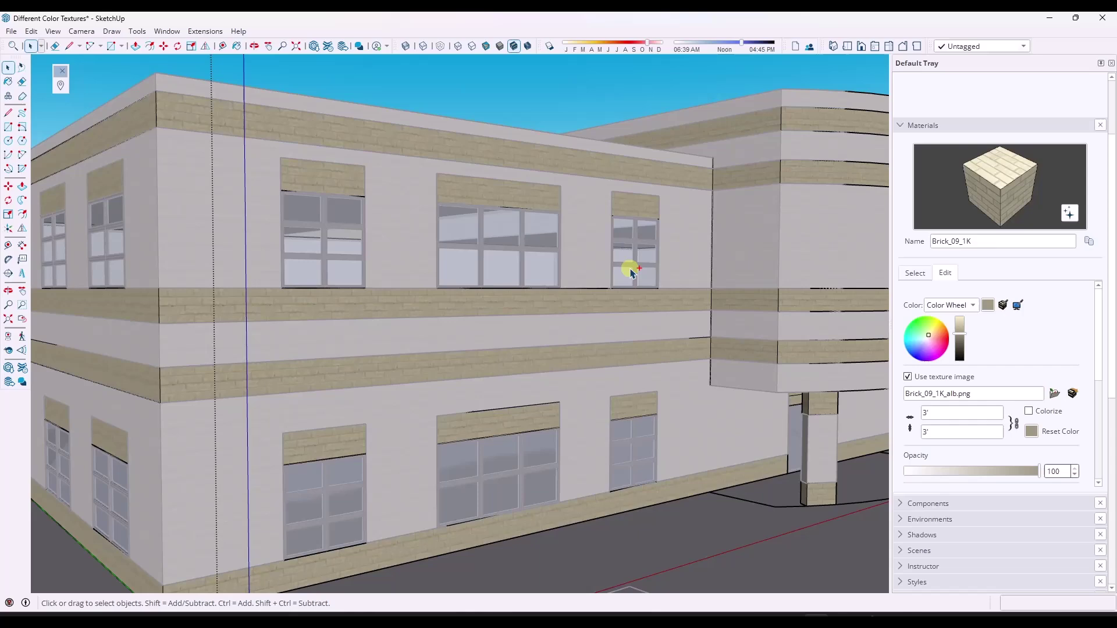
key("ctrl+y")
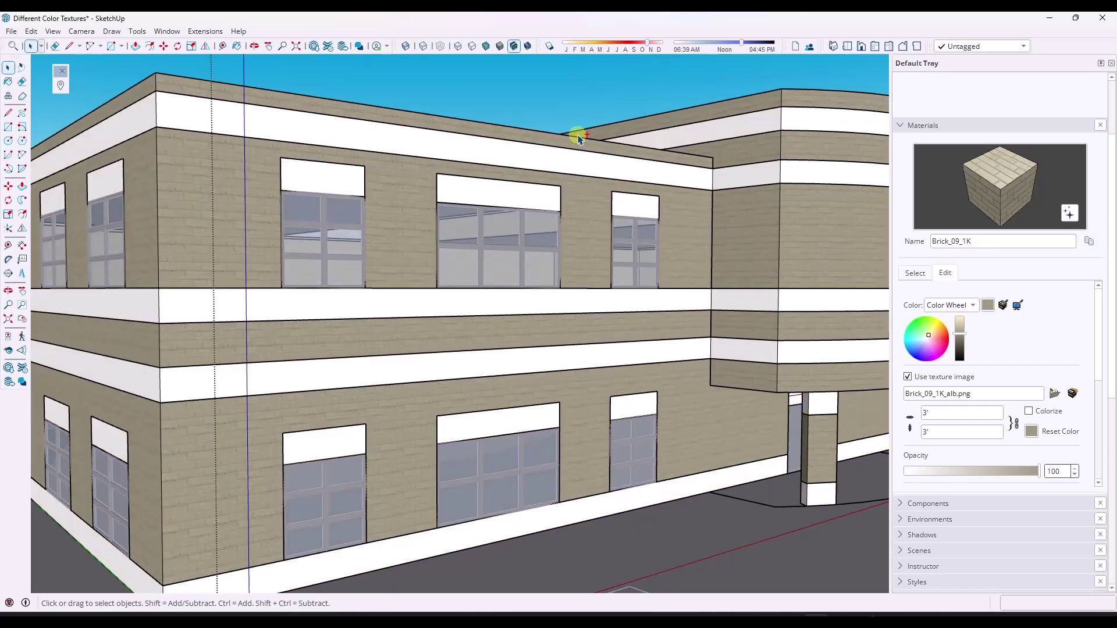
scroll(578, 399, "down", 5)
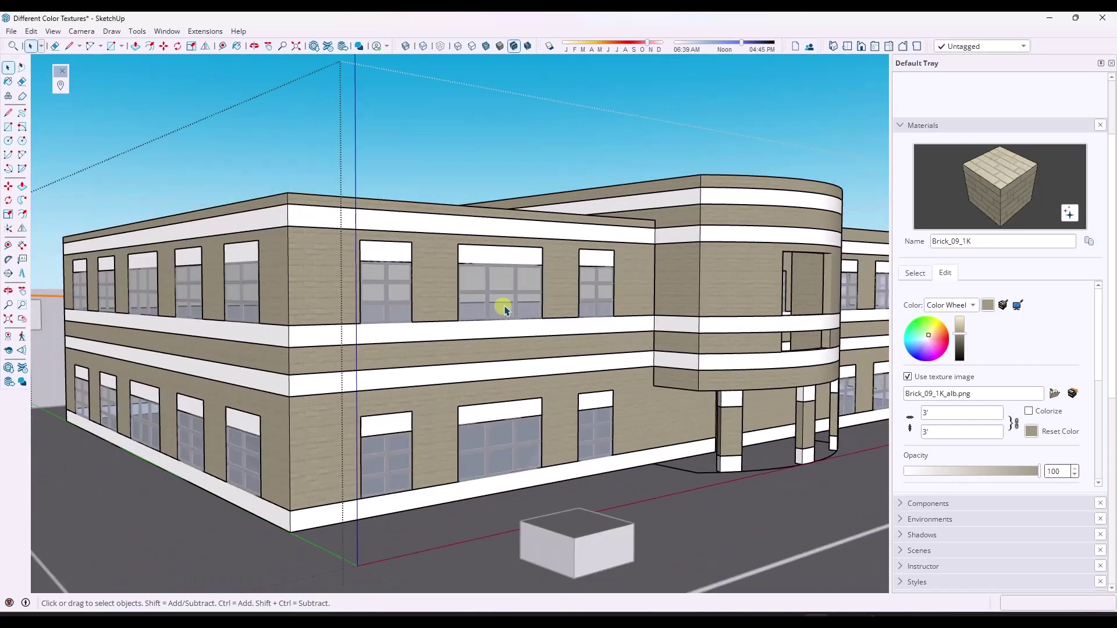
middle_click_drag(579, 387, 568, 488)
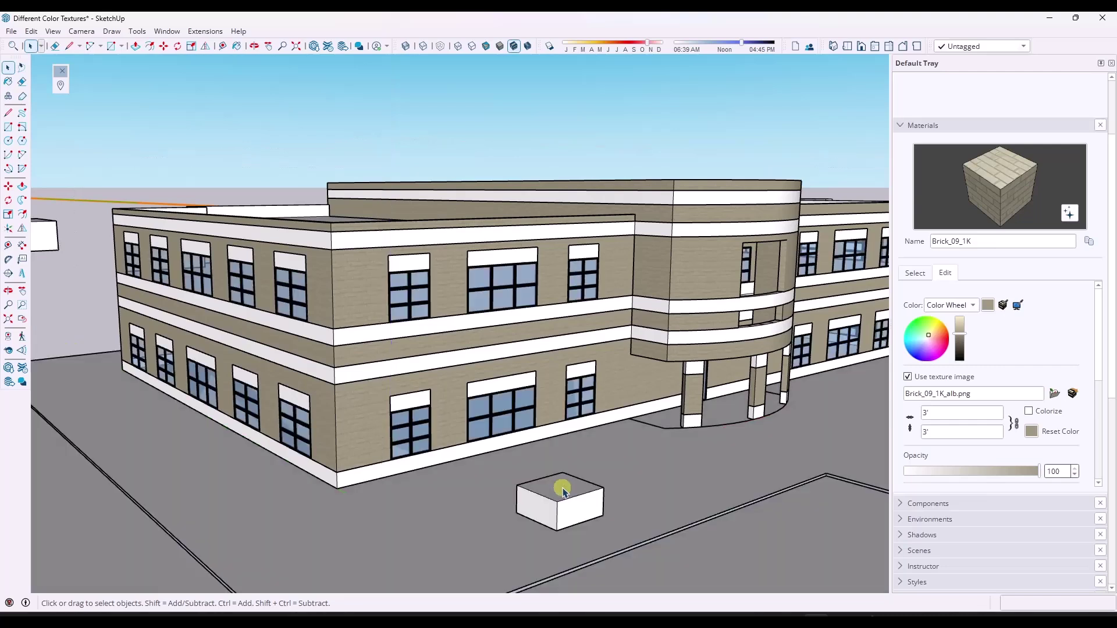
left_click(562, 492)
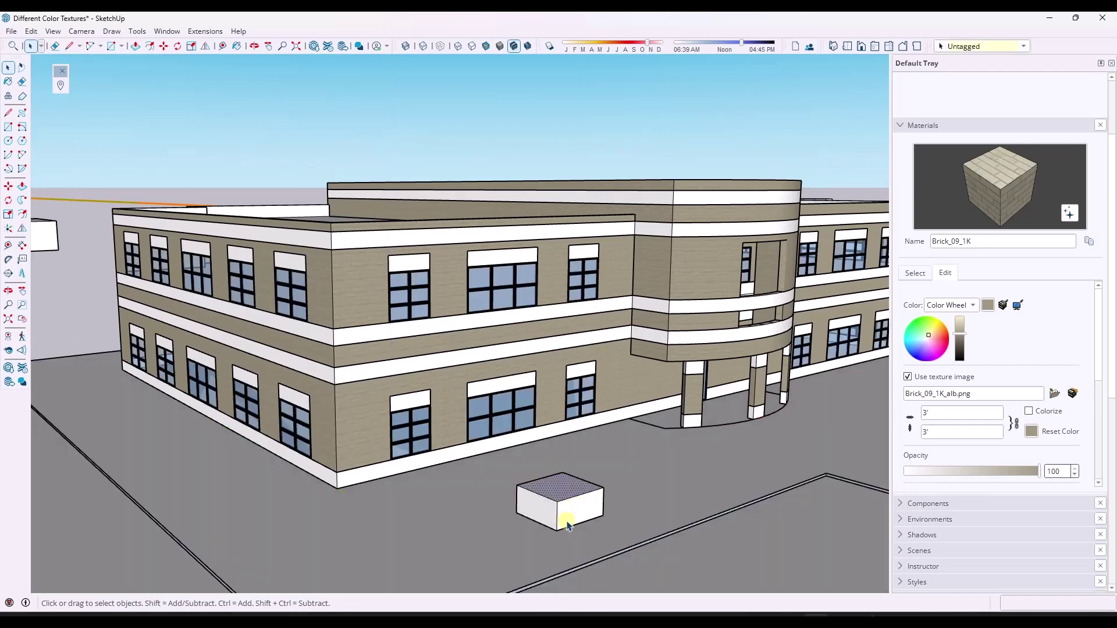
left_click(913, 275)
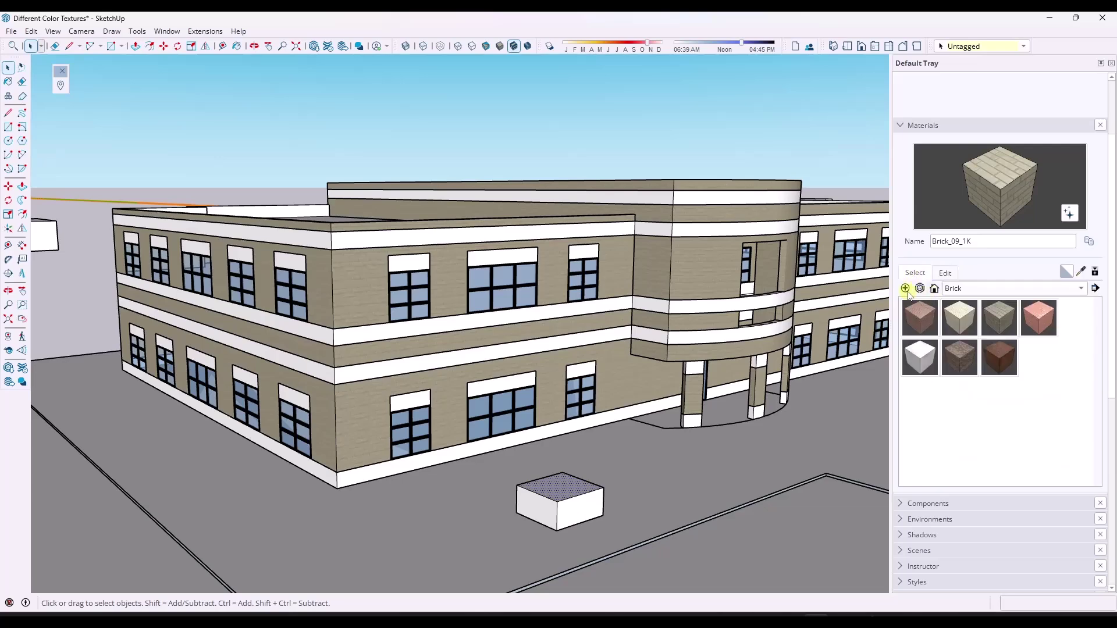
left_click(905, 289)
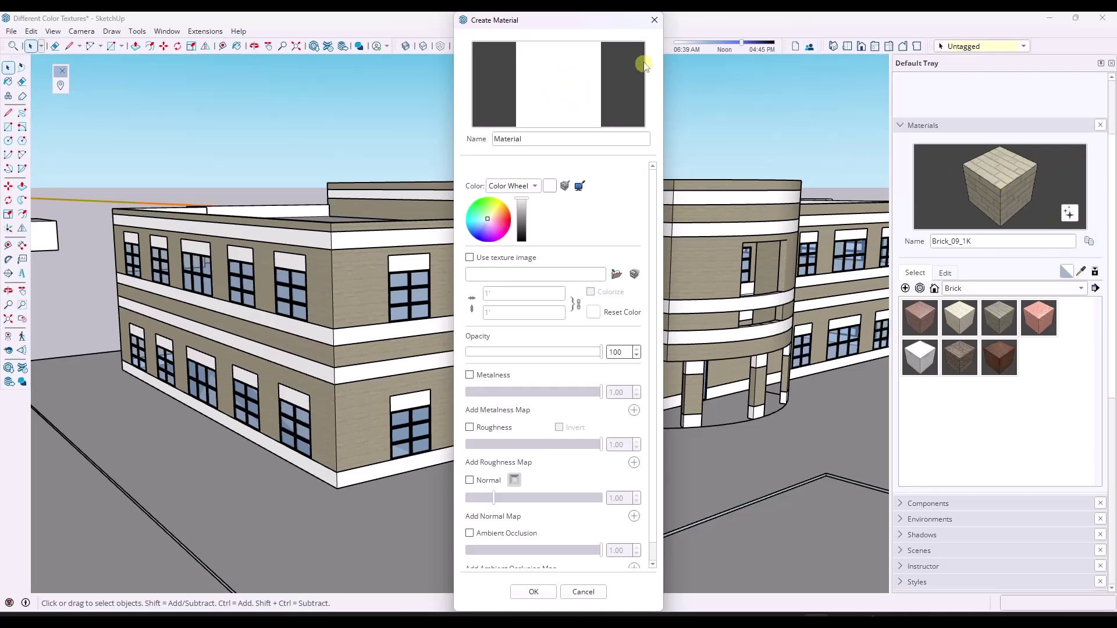
left_click(654, 20)
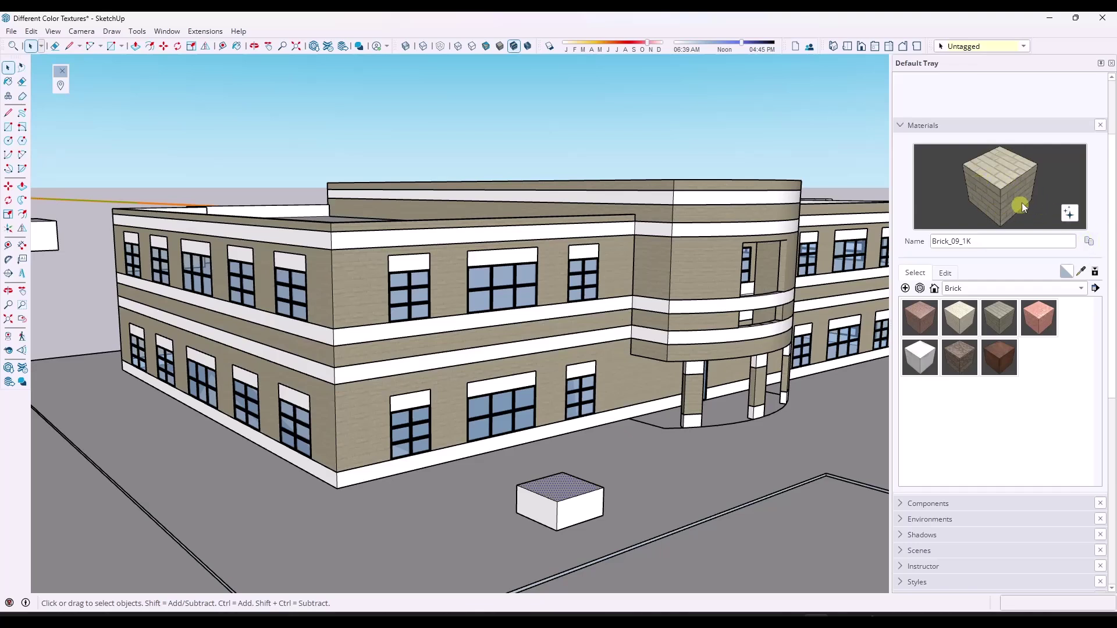
Step: Sample the upper front wall's brick, duplicate it as Brick_09_1K_RedBrick, and display the duplicate's color as RGB
left_click(1080, 272)
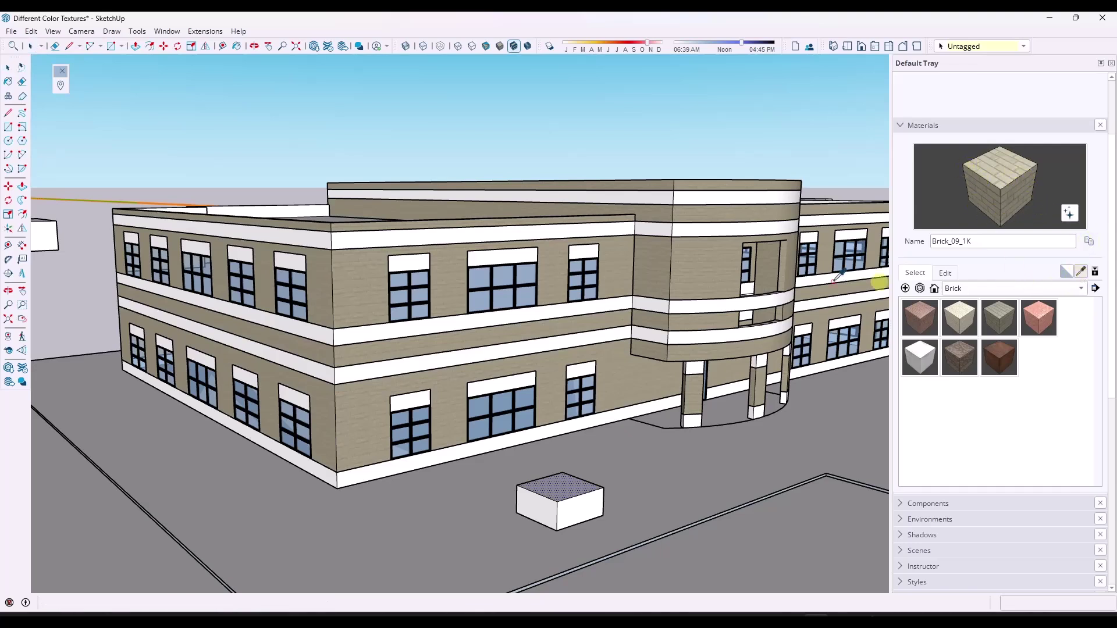
left_click(451, 269)
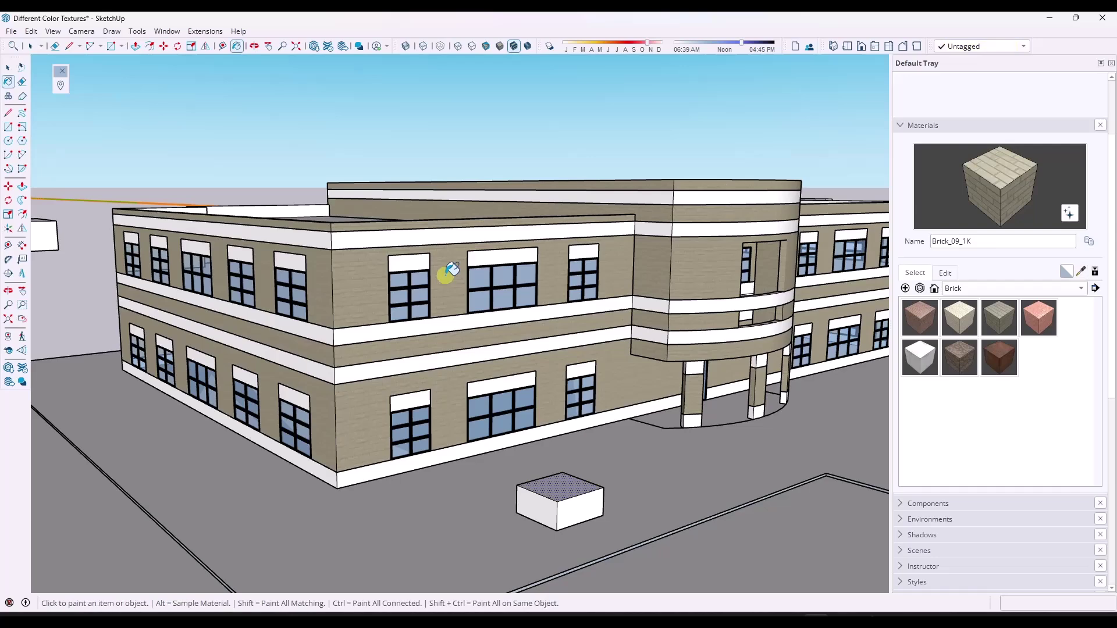
left_click(1089, 242)
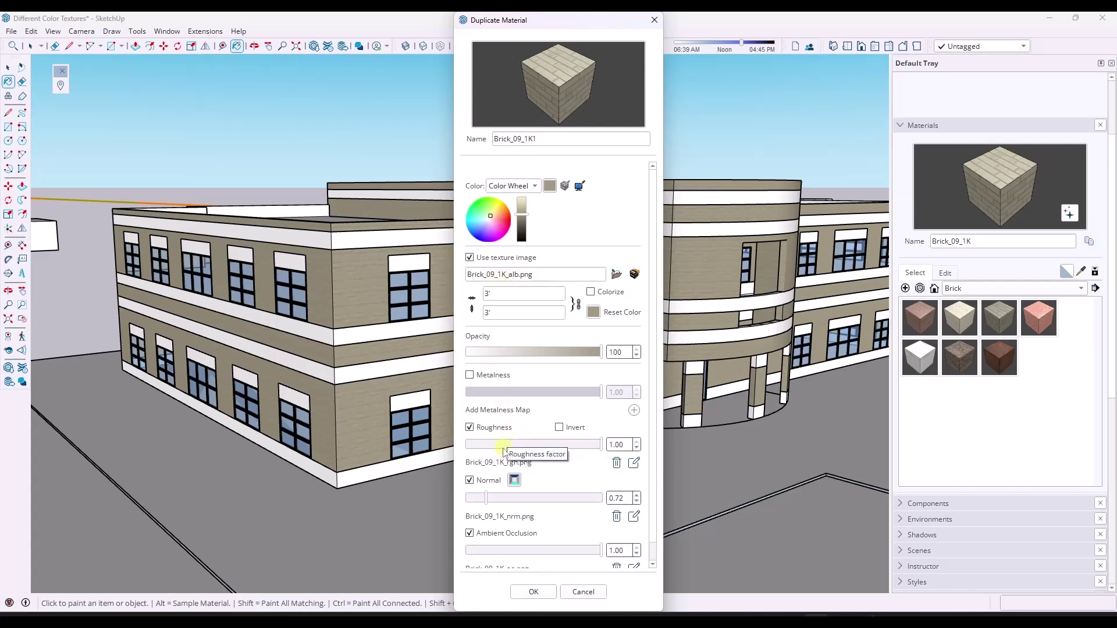
left_click(551, 138)
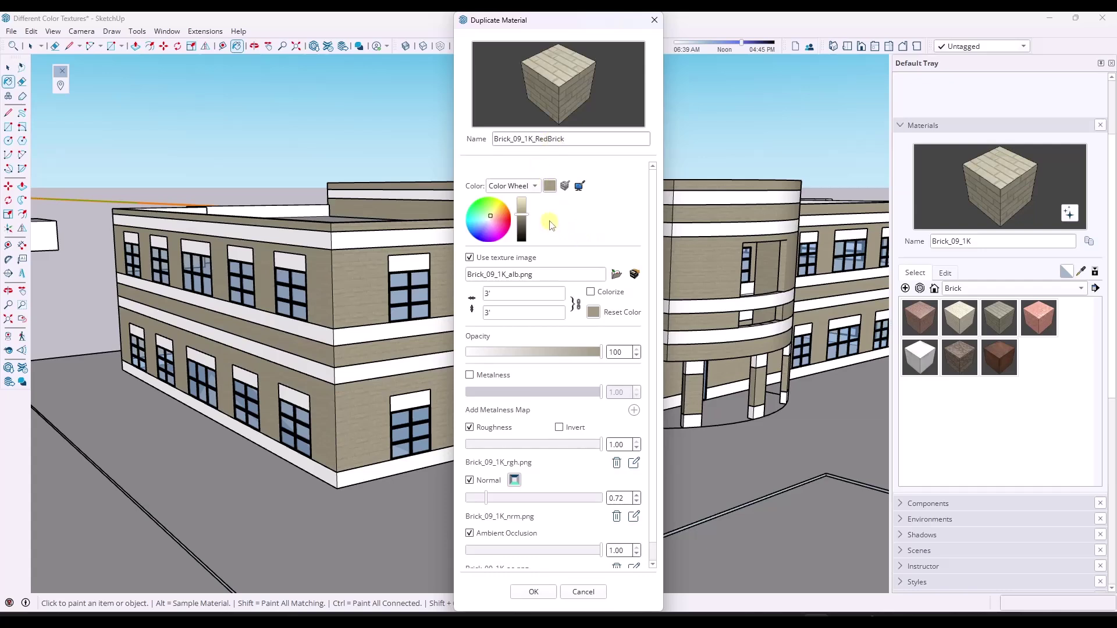
left_click(530, 187)
left_click(496, 229)
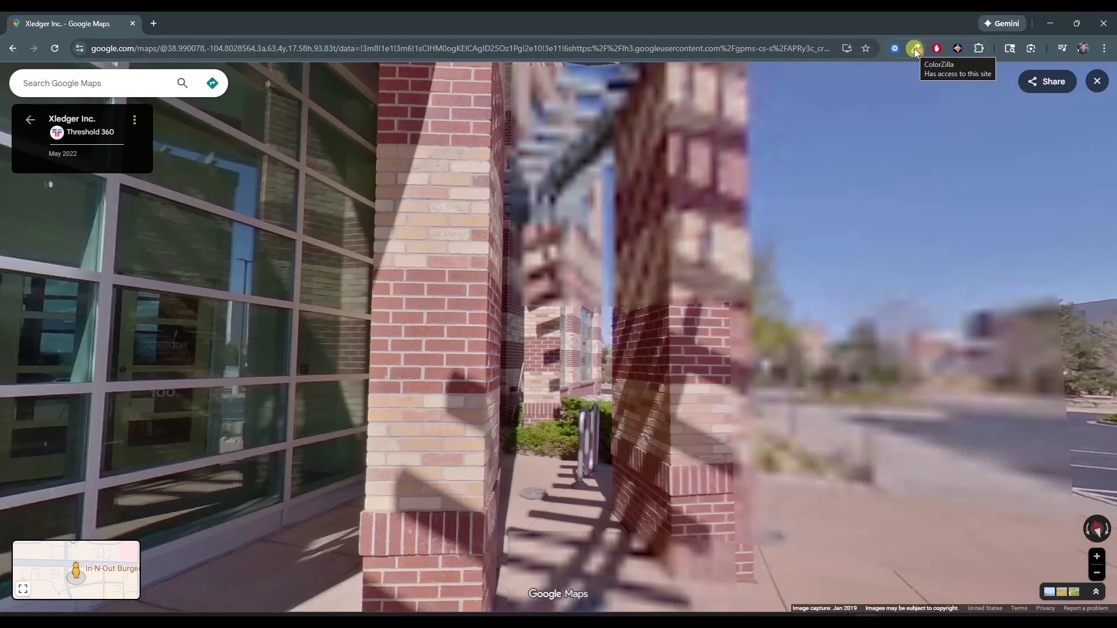
Step: In the browser's Google Maps photo, sample the pillar's sunlit red brick with ColorZilla and read its RGB values in the color picker
left_click(915, 51)
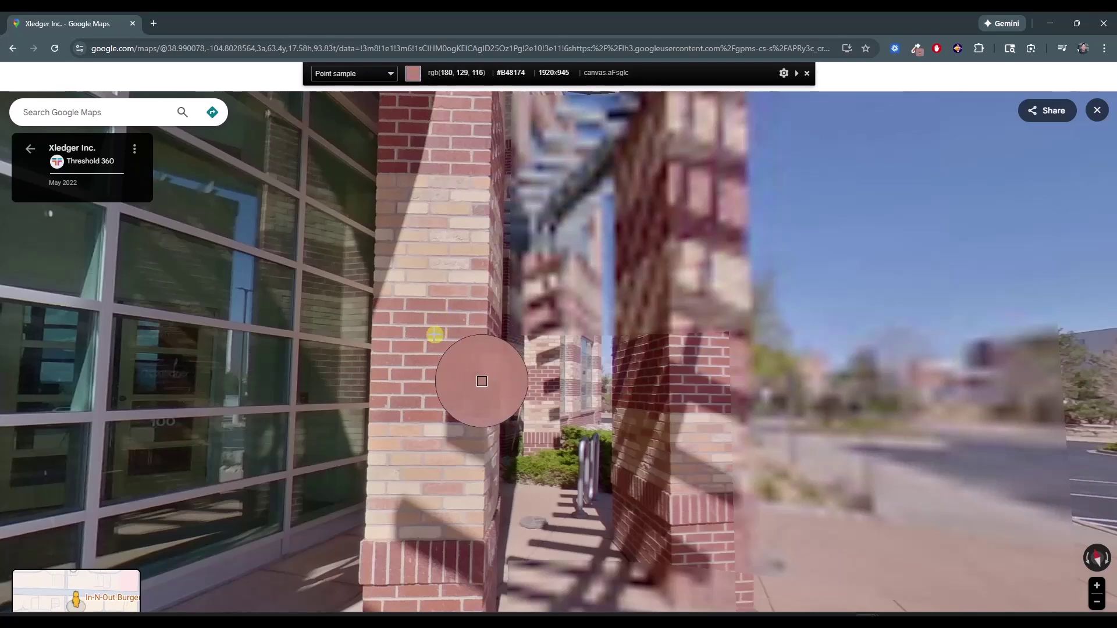
left_click(430, 305)
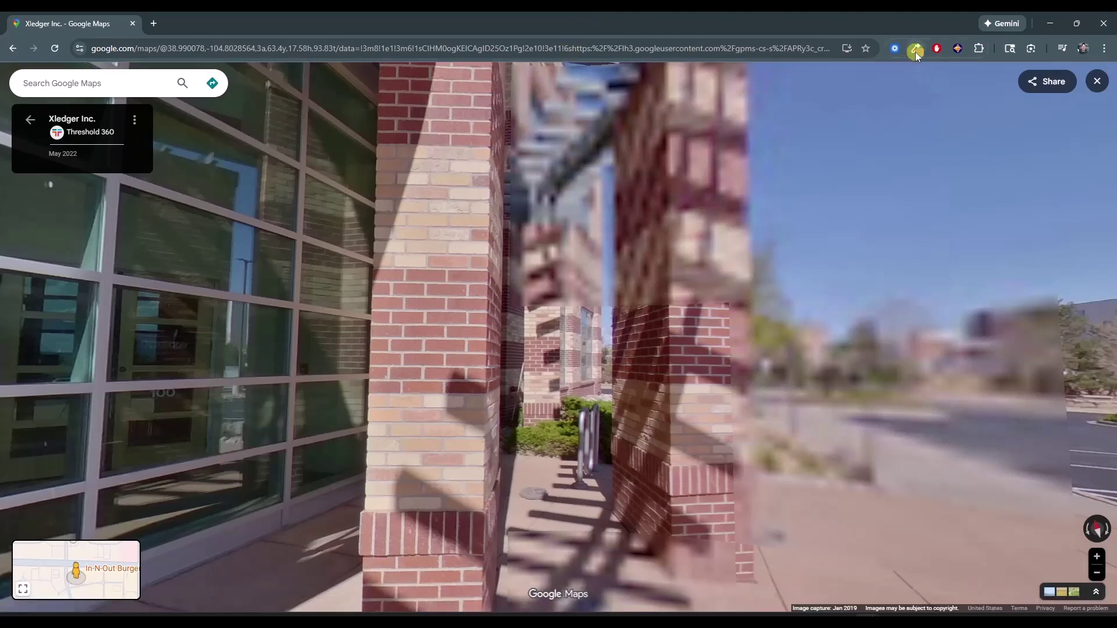
left_click(916, 53)
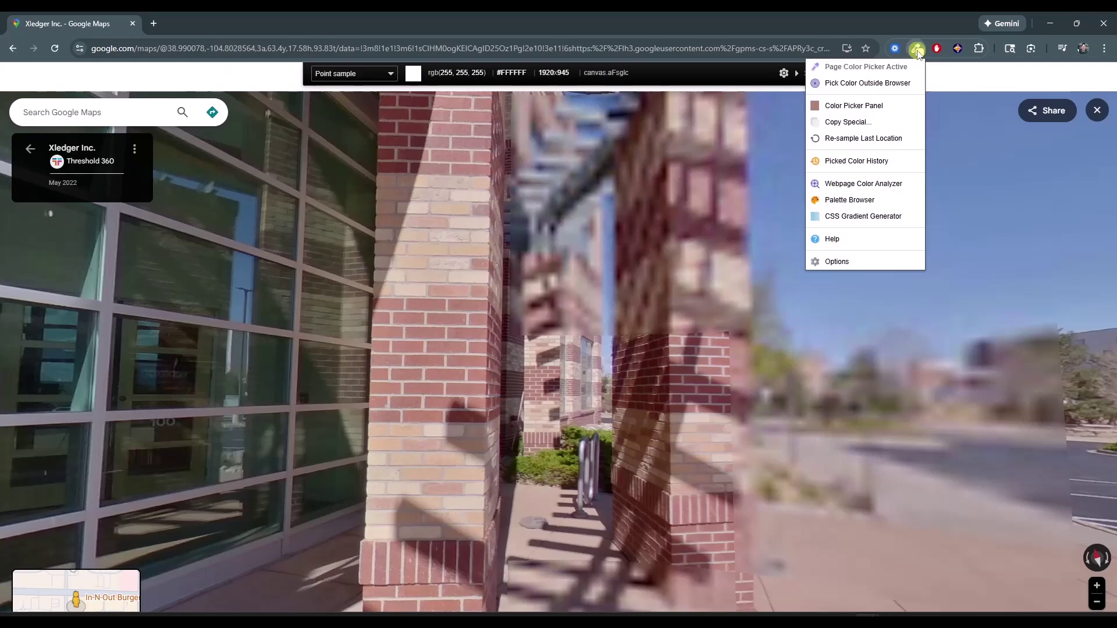
left_click(847, 109)
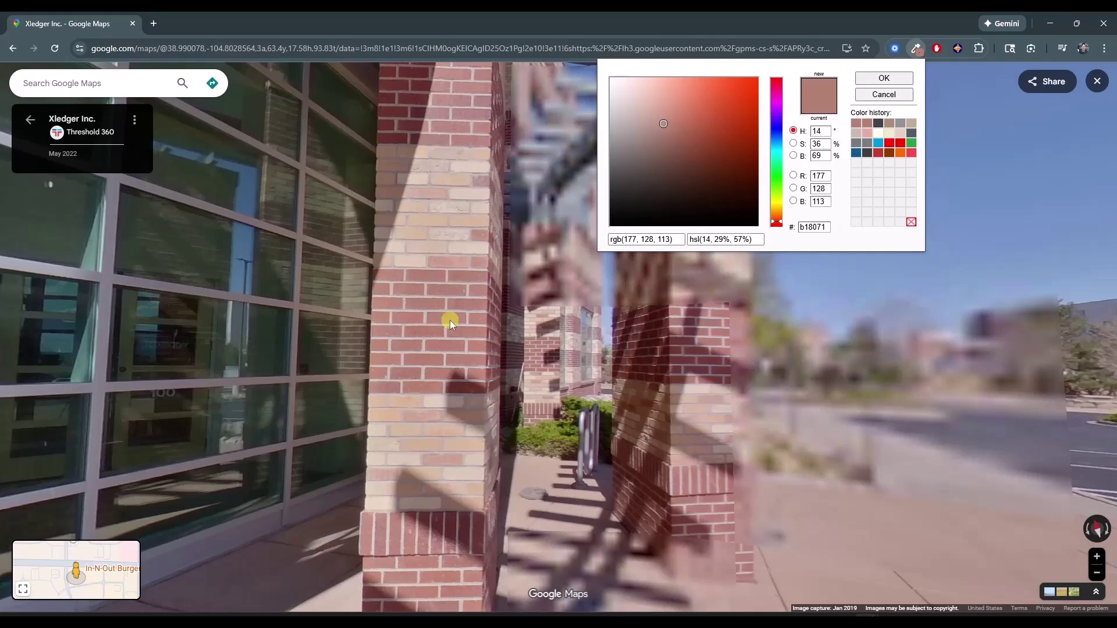
mouse_move(557, 25)
left_mouse_down()
mouse_move(235, 132)
mouse_move(0, 152)
left_mouse_up()
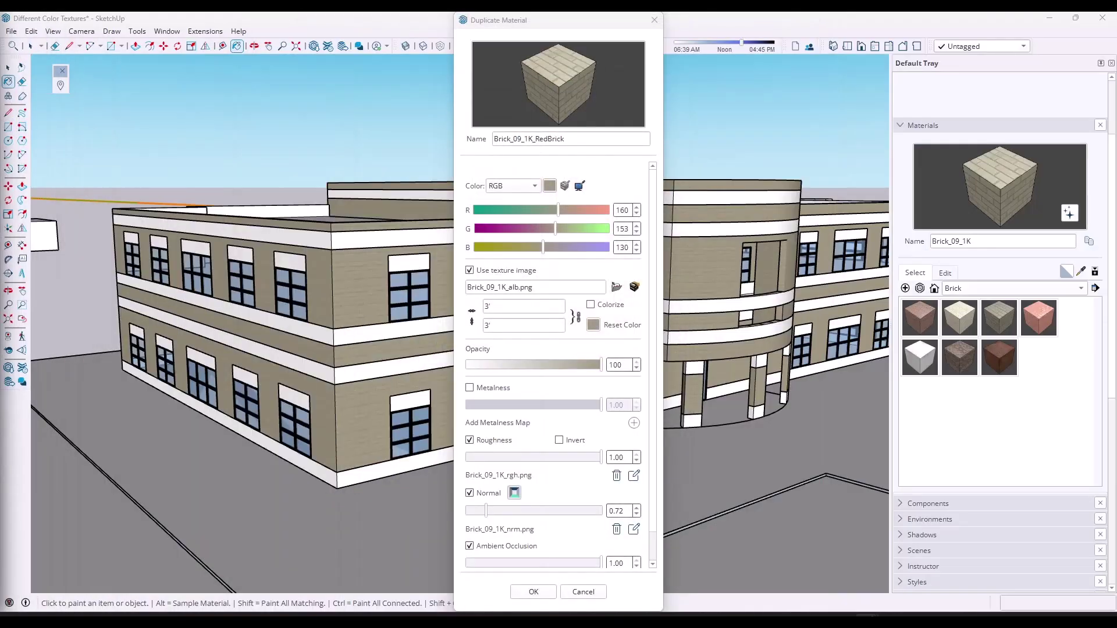
Step: Shift the duplicated brick material's color towards red in the Color Wheel picker
left_click(518, 186)
left_click(515, 144)
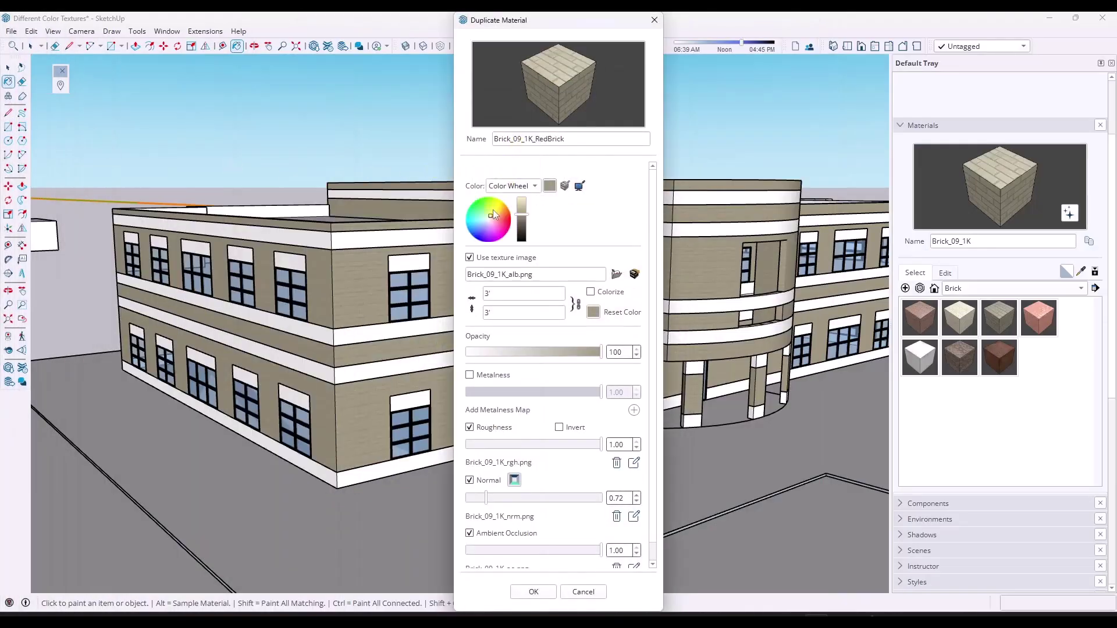
left_click_drag(491, 215, 497, 217)
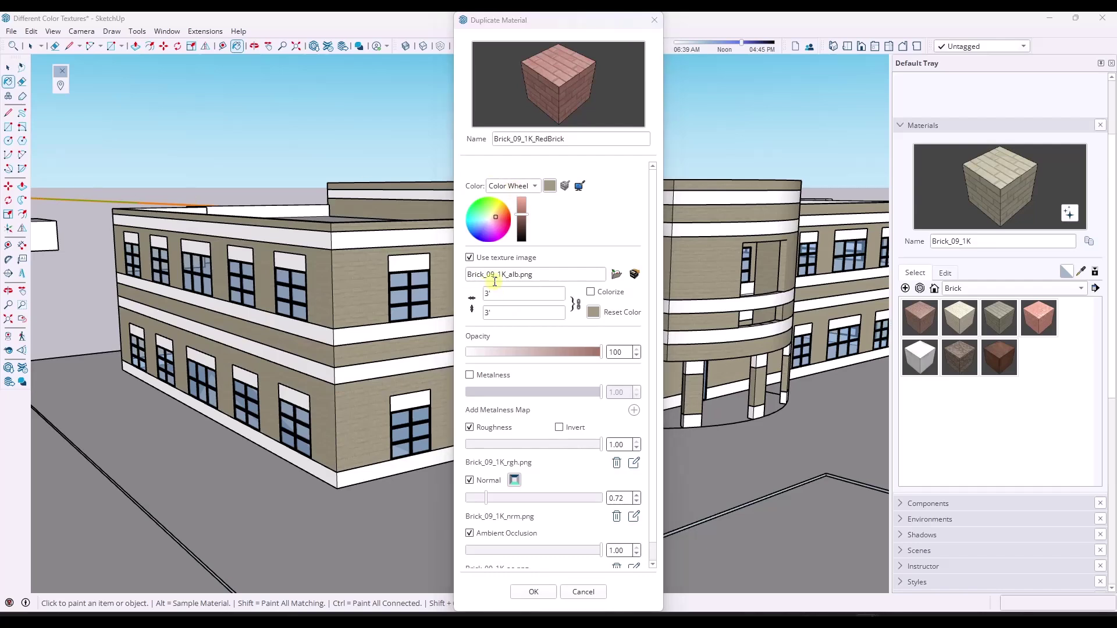
Step: Set the duplicate's color to RGB 177, 128, 113 with Colorize enabled and create the material
left_click(519, 186)
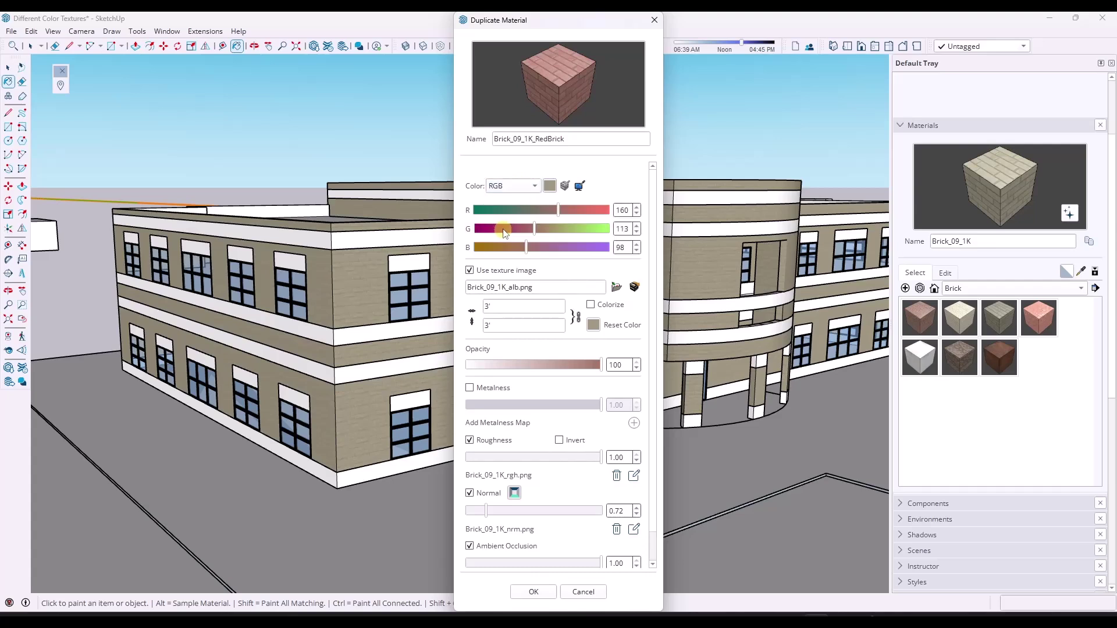
left_click(498, 230)
left_click(617, 210)
type("177")
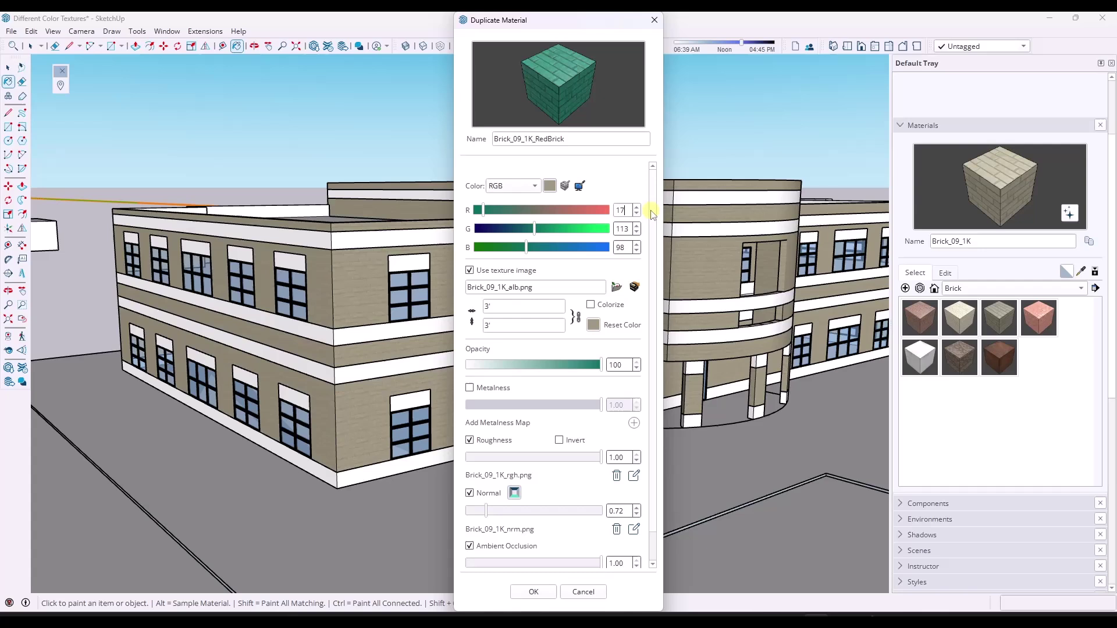
key("Tab")
type("128")
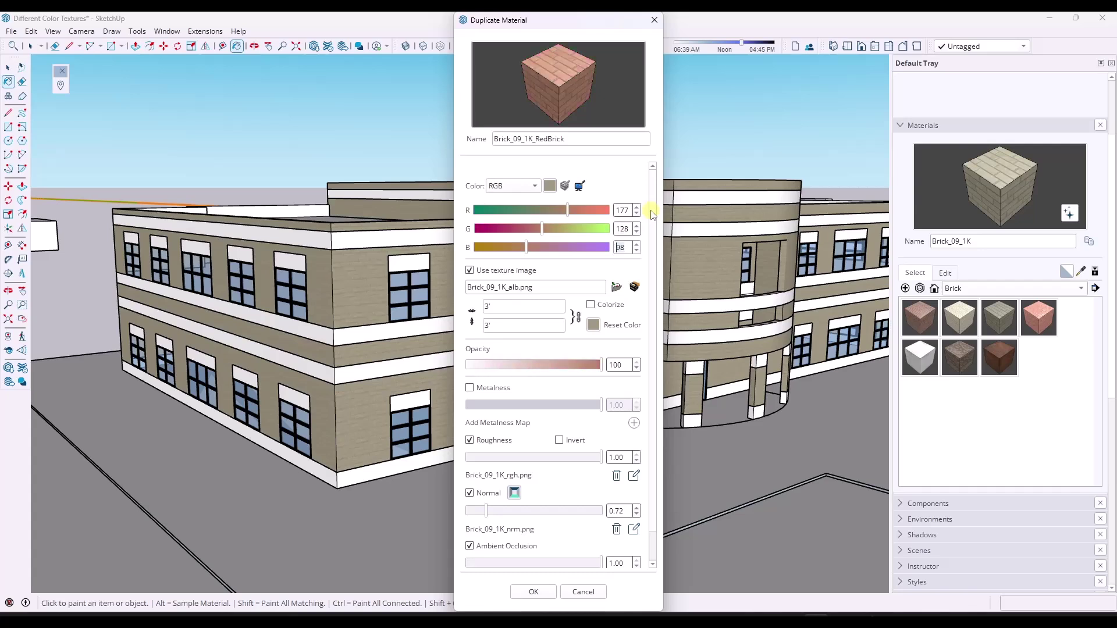
type("113")
left_click(533, 592)
Step: Paint the white bands inside the building group with Brick_09_1K_RedBrick and leave the group's editing context
middle_click_drag(578, 397, 566, 372)
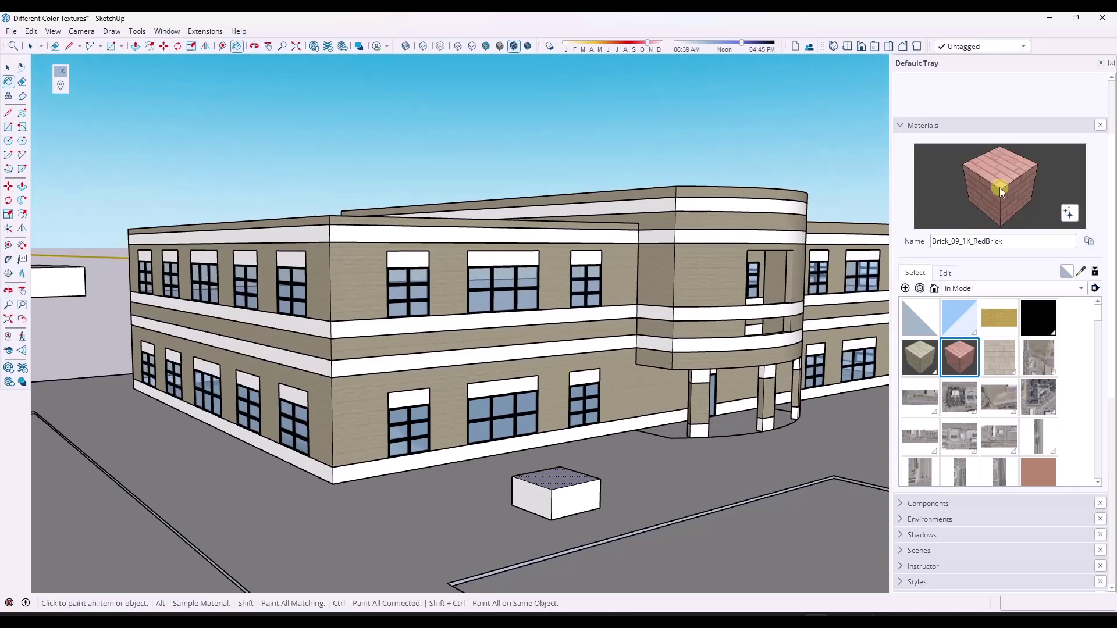
key("space")
double_click(532, 319)
left_click(535, 320)
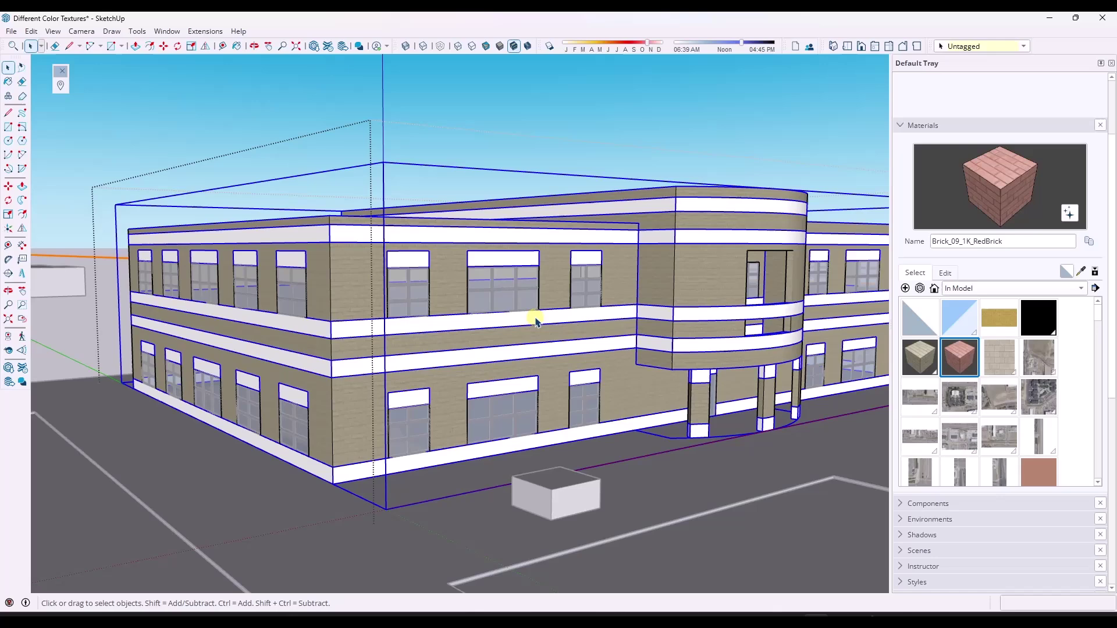
key("b")
left_click(545, 308)
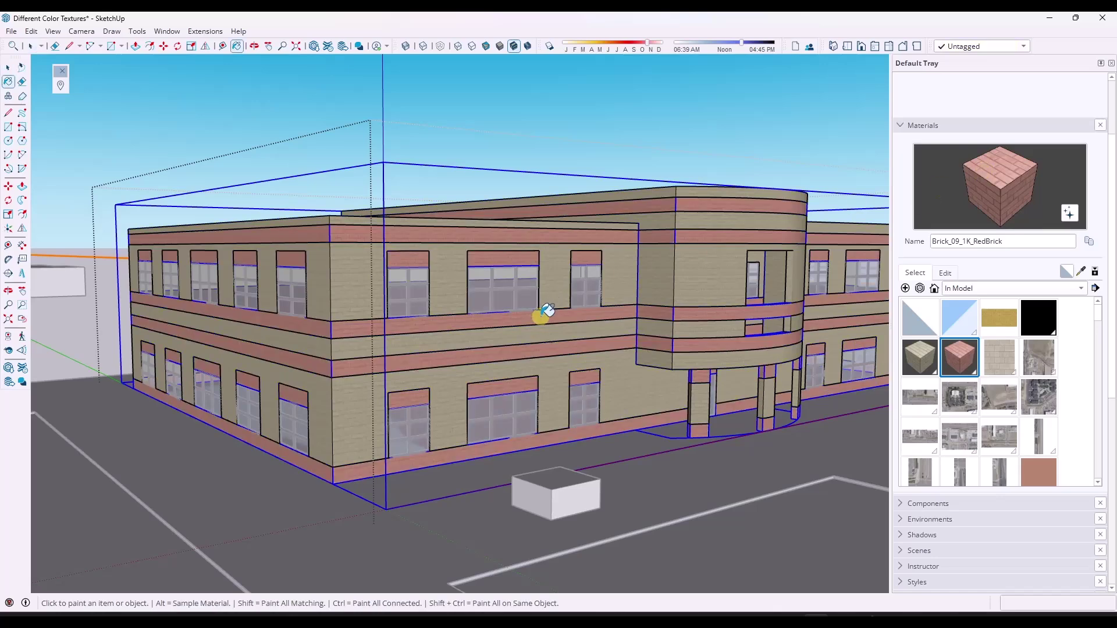
key("space")
left_click(584, 111)
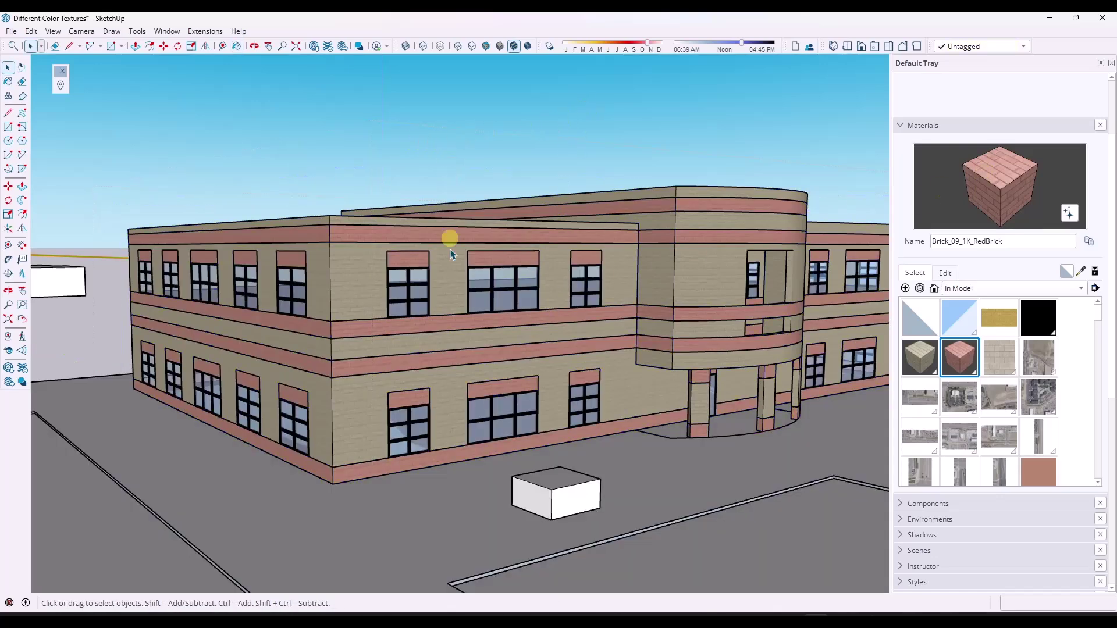
Step: In the browser's Google Maps photo, sample the pillar's light tan brick with ColorZilla and read its RGB values in the color picker
mouse_move(737, 287)
middle_mouse_down()
mouse_move(793, 293)
mouse_move(734, 283)
middle_mouse_up()
scroll(792, 292, "up", 3)
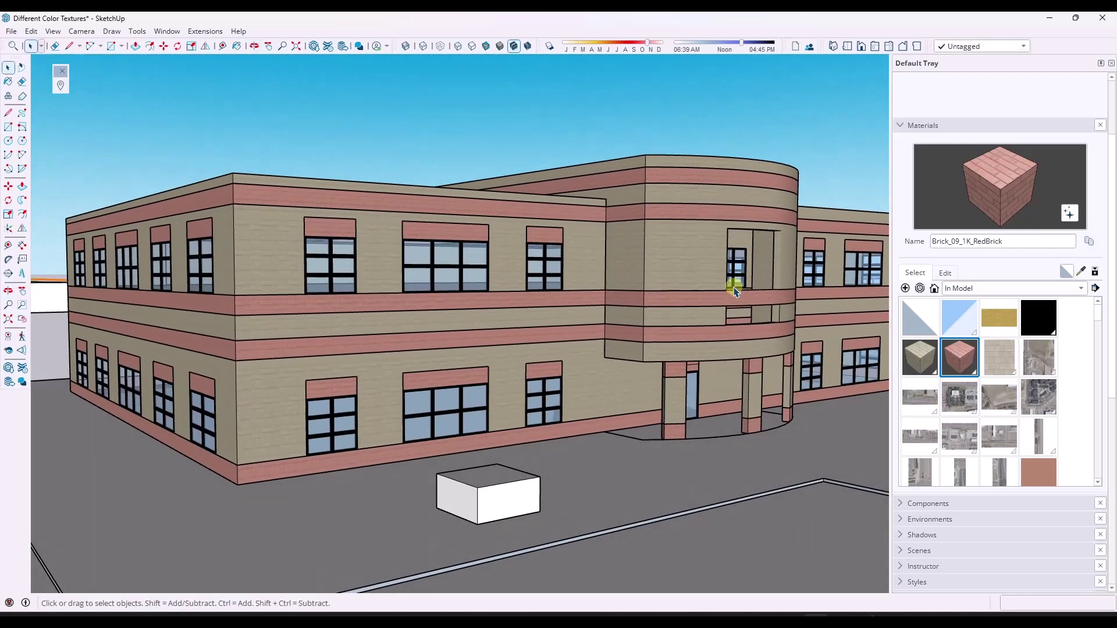
left_click(947, 273)
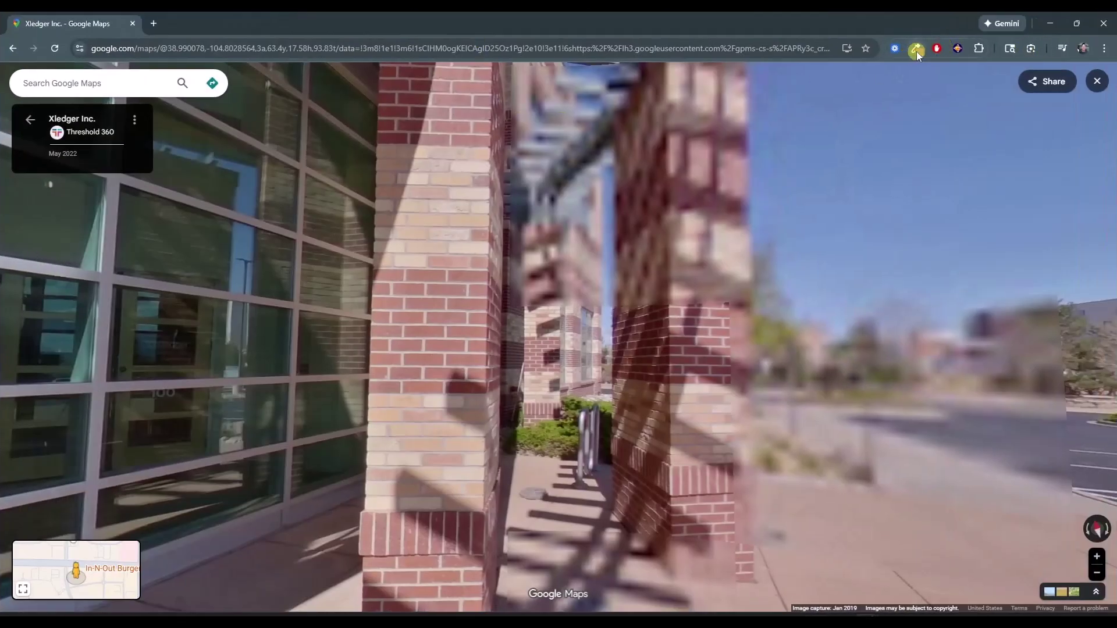
left_click(917, 50)
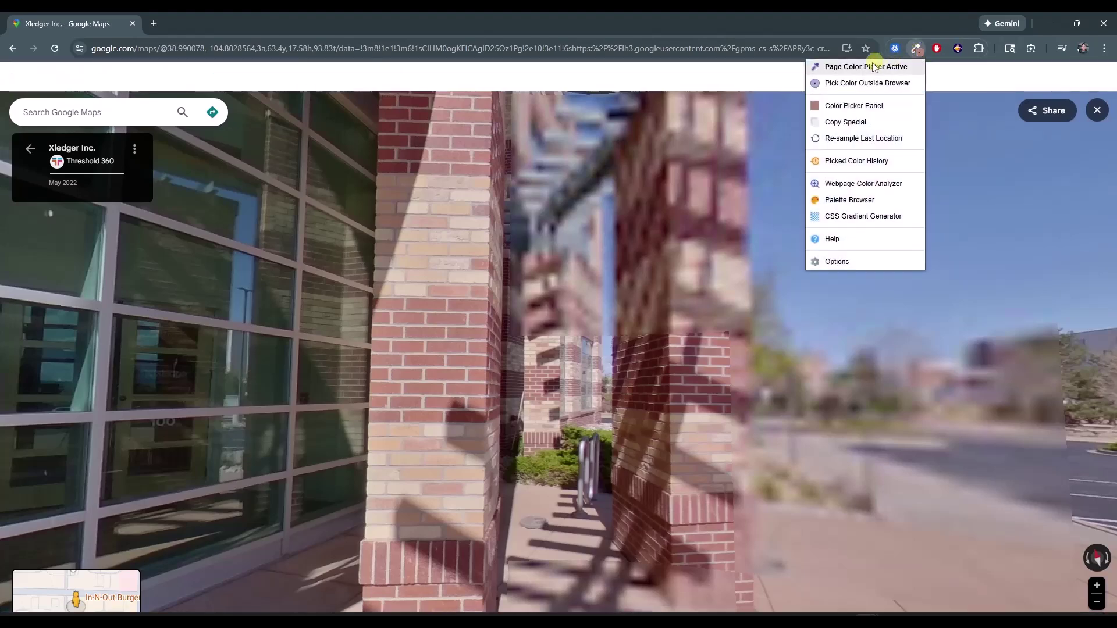
left_click(845, 67)
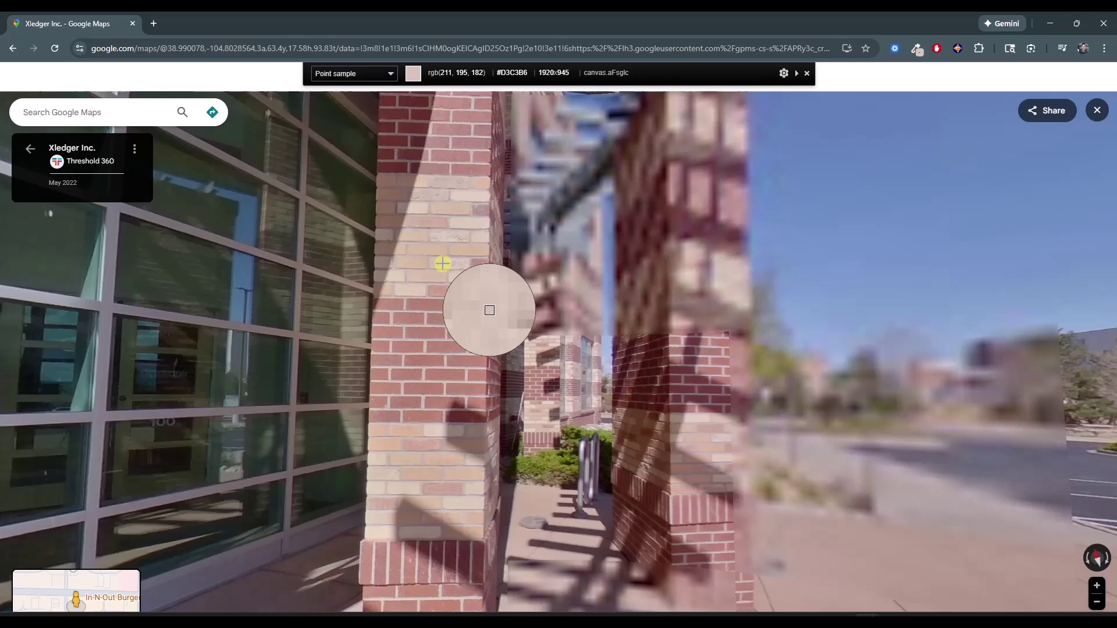
left_click(443, 264)
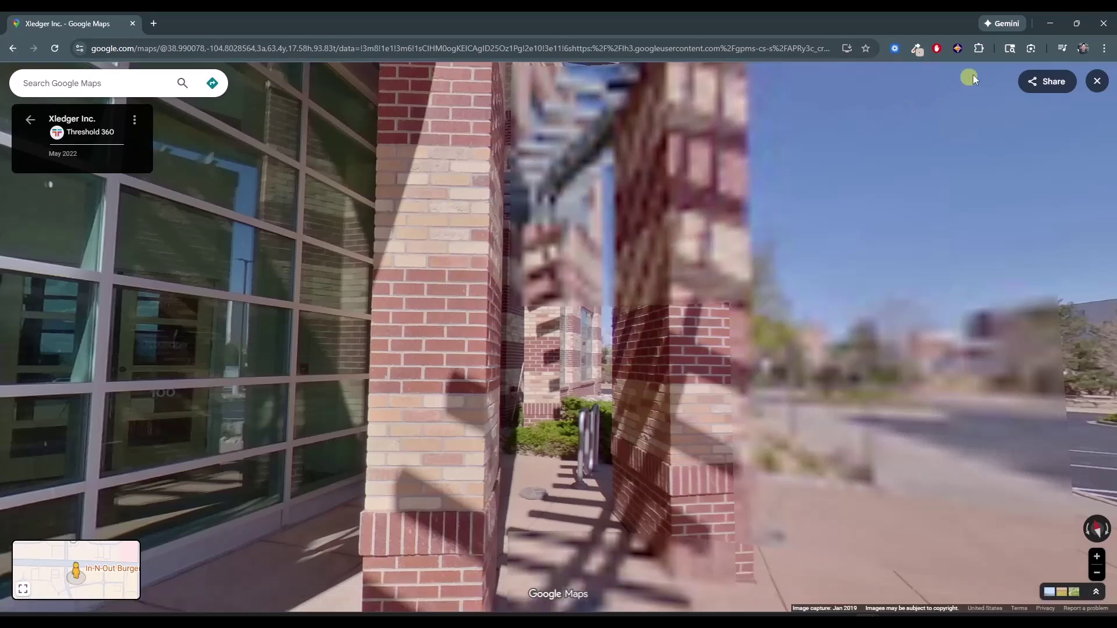
left_click(916, 51)
left_click(846, 106)
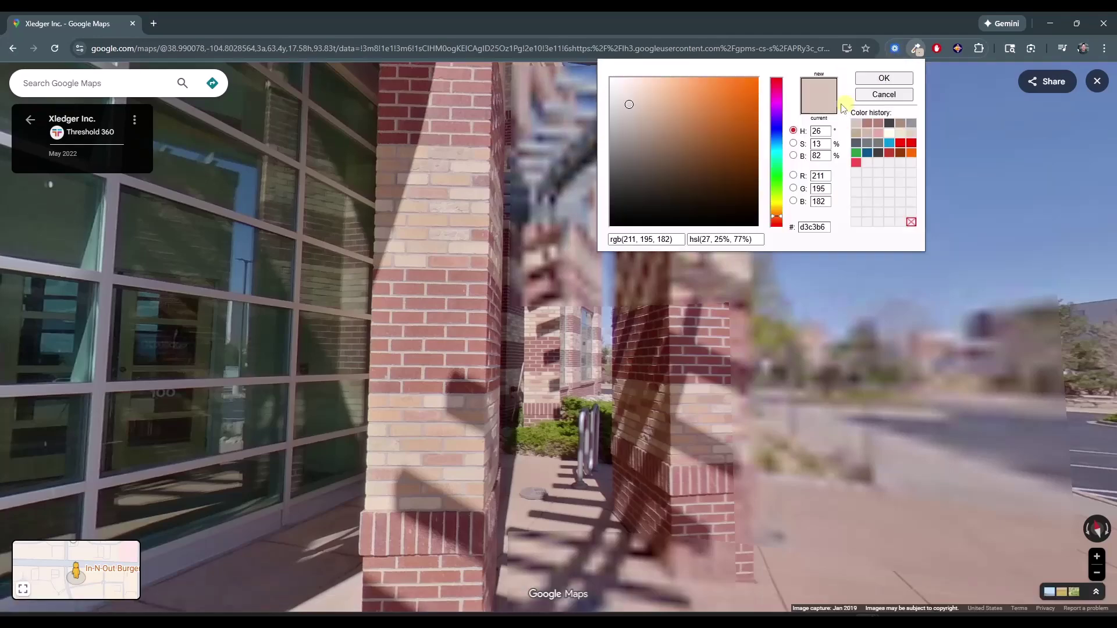
left_click_drag(602, 20, 0, 145)
Step: Sample the Brick_09_1K material from the building's tan wall and switch its color editing to RGB
left_click(915, 273)
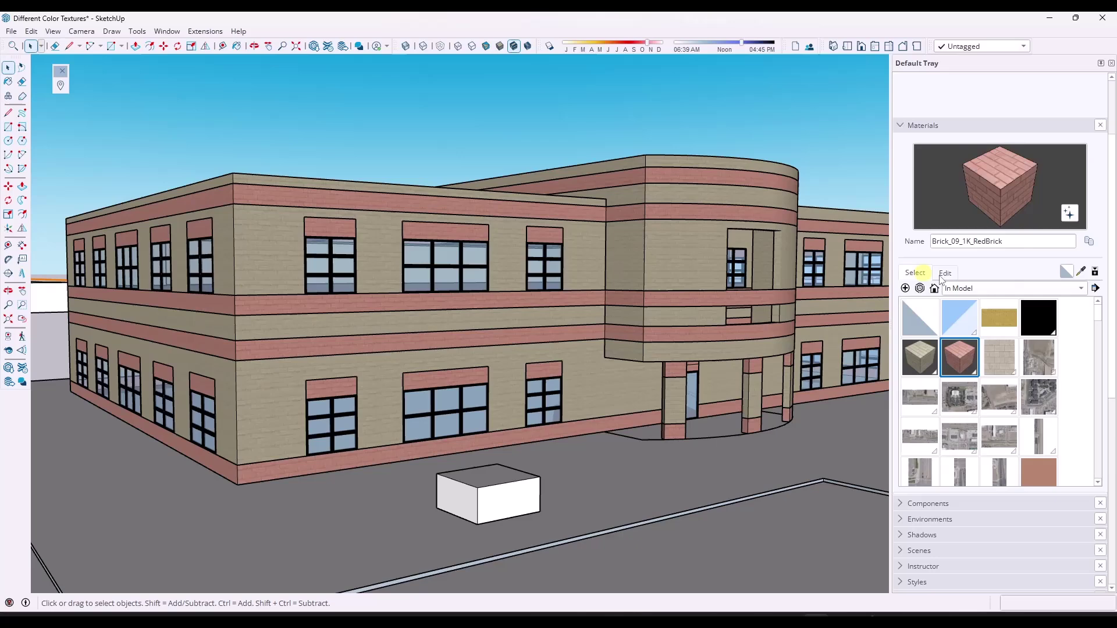
left_click(1081, 272)
left_click(393, 244)
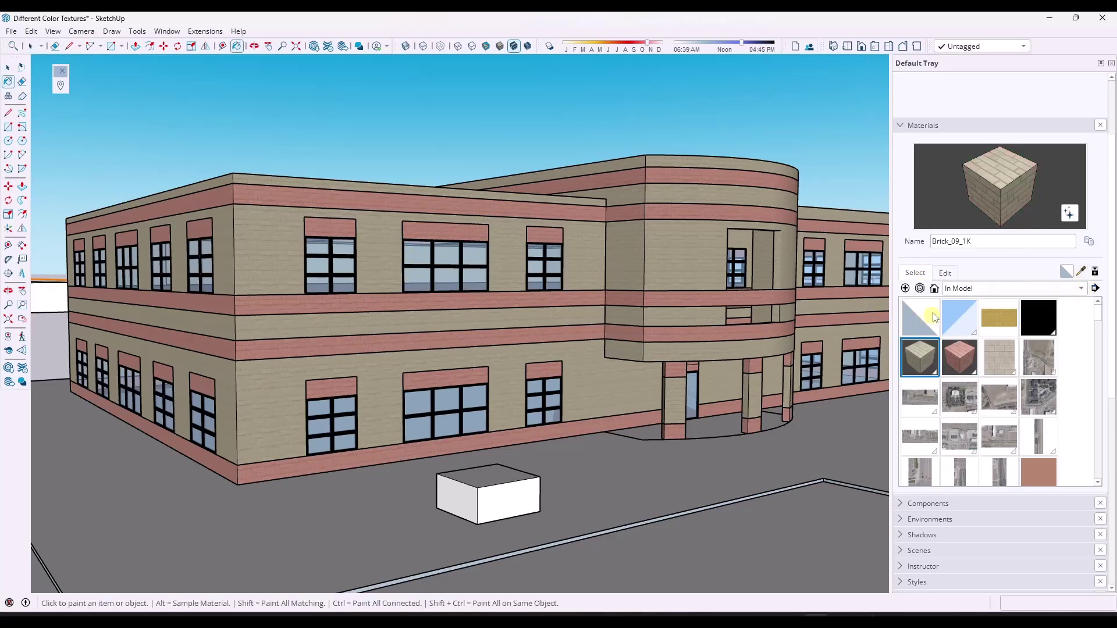
left_click(945, 273)
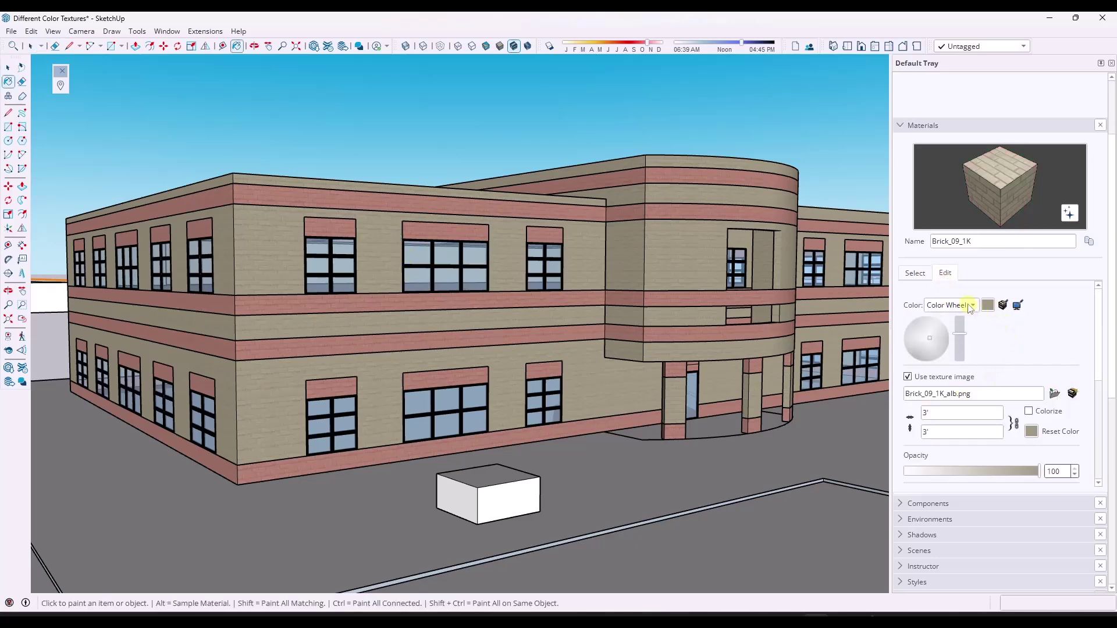
left_click(969, 307)
left_click(944, 351)
Step: Set the Brick_09_1K material's color to RGB 211, 195, 182 and leave the paint tool
left_click(1068, 331)
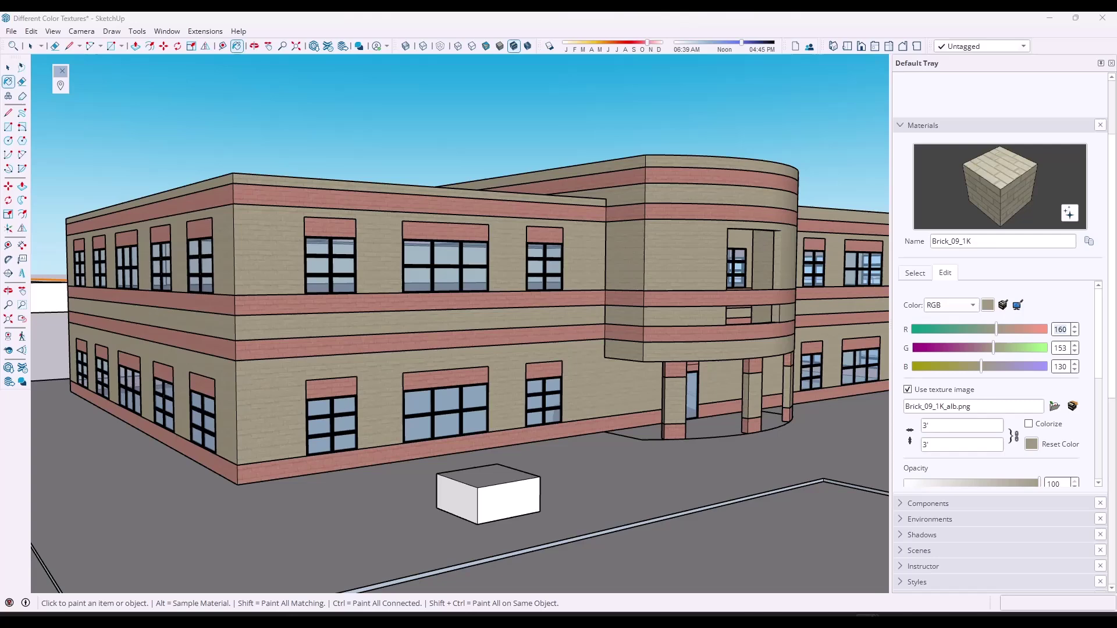
left_click(1069, 330)
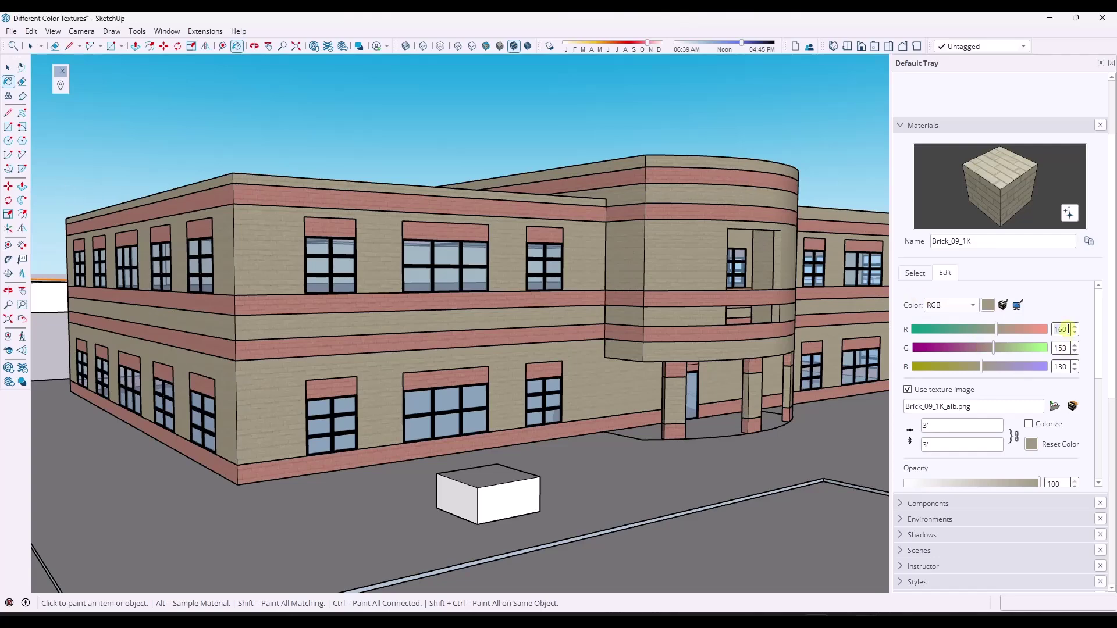
left_click(1024, 330)
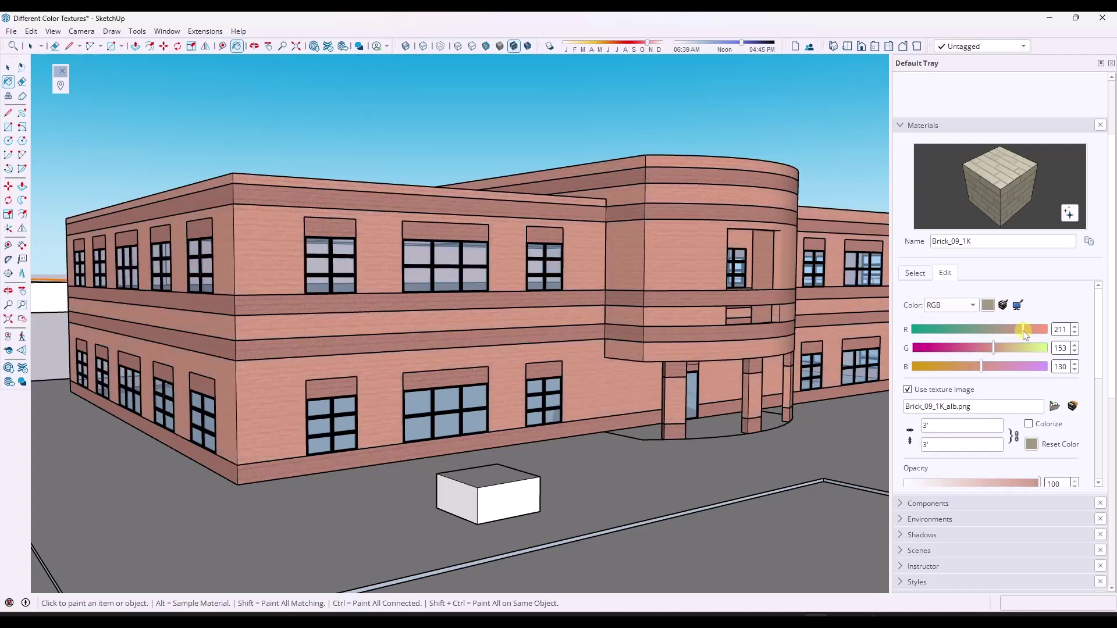
key("Tab")
type("195")
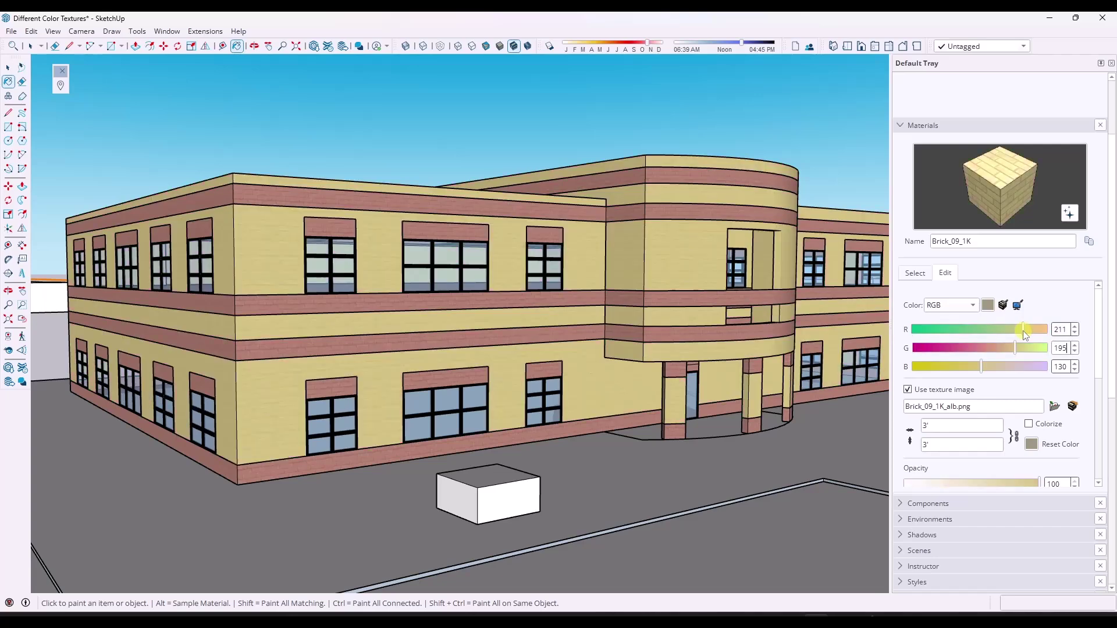
type("182")
mouse_move(534, 349)
middle_mouse_down()
mouse_move(543, 331)
mouse_move(601, 337)
mouse_move(496, 319)
mouse_move(567, 344)
middle_mouse_up()
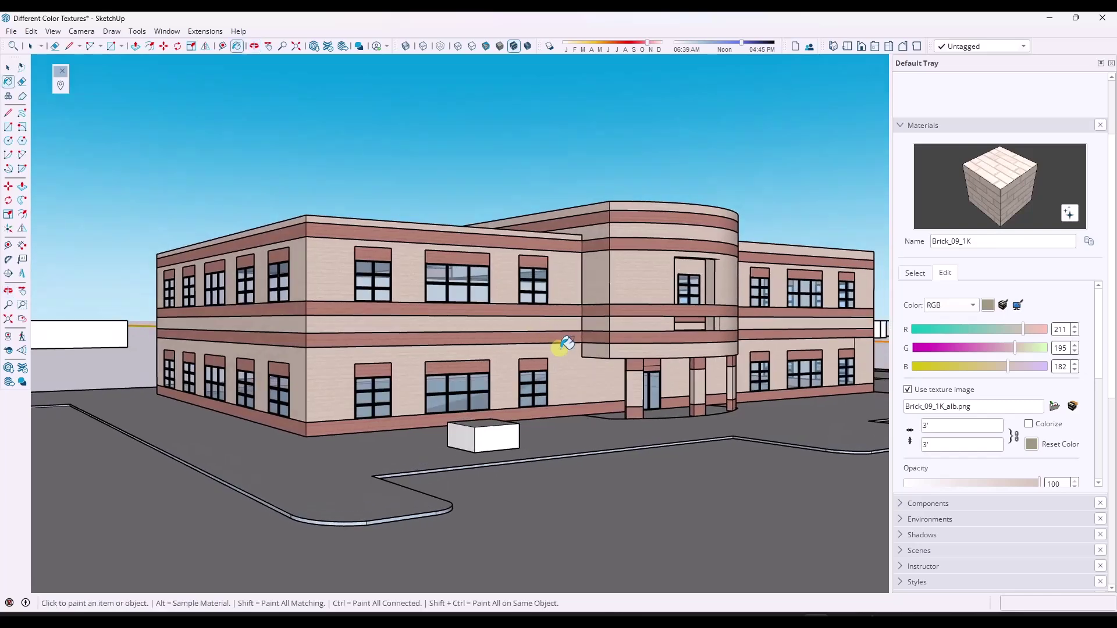
left_click(912, 272)
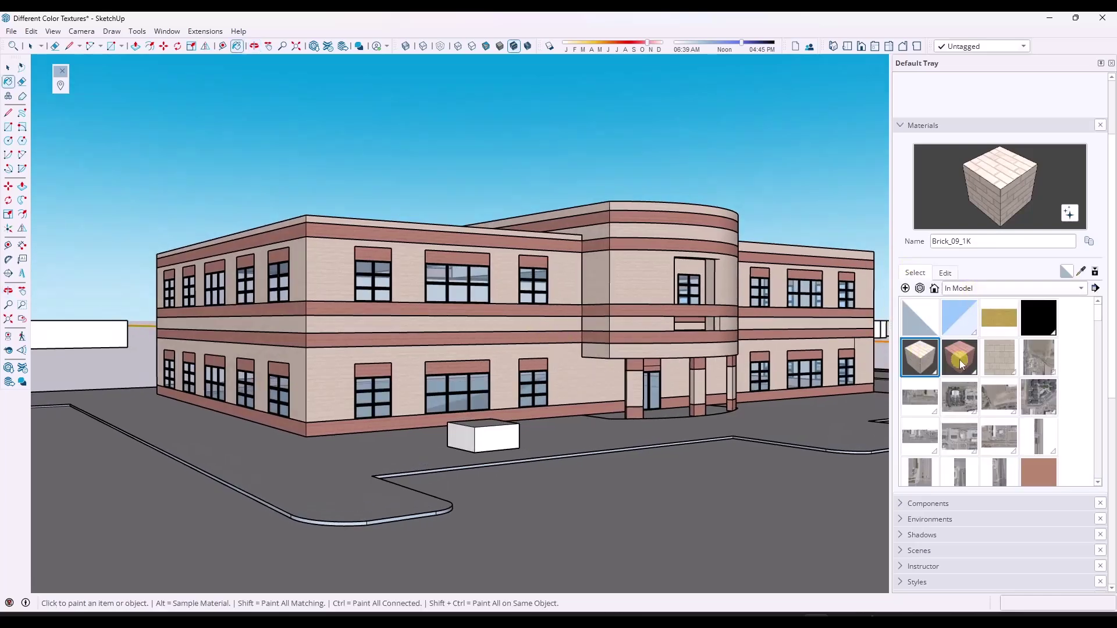
middle_click_drag(541, 273, 529, 250)
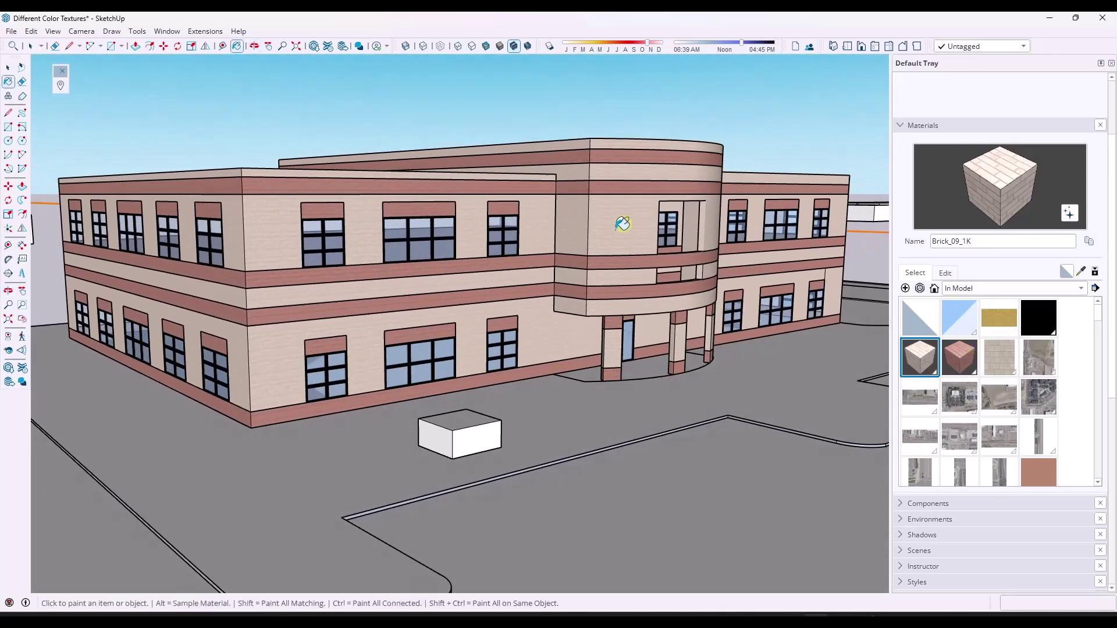
middle_click_drag(600, 298, 661, 235)
key("space")
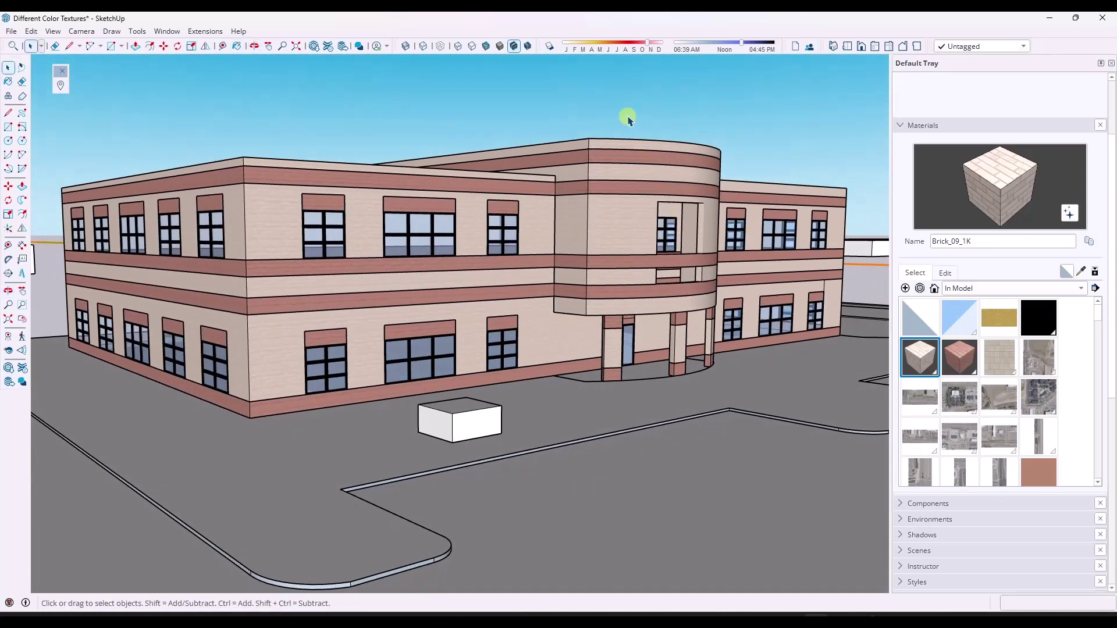
Step: Close the floating location toolbar and show the Architextures toolbar
left_click(63, 71)
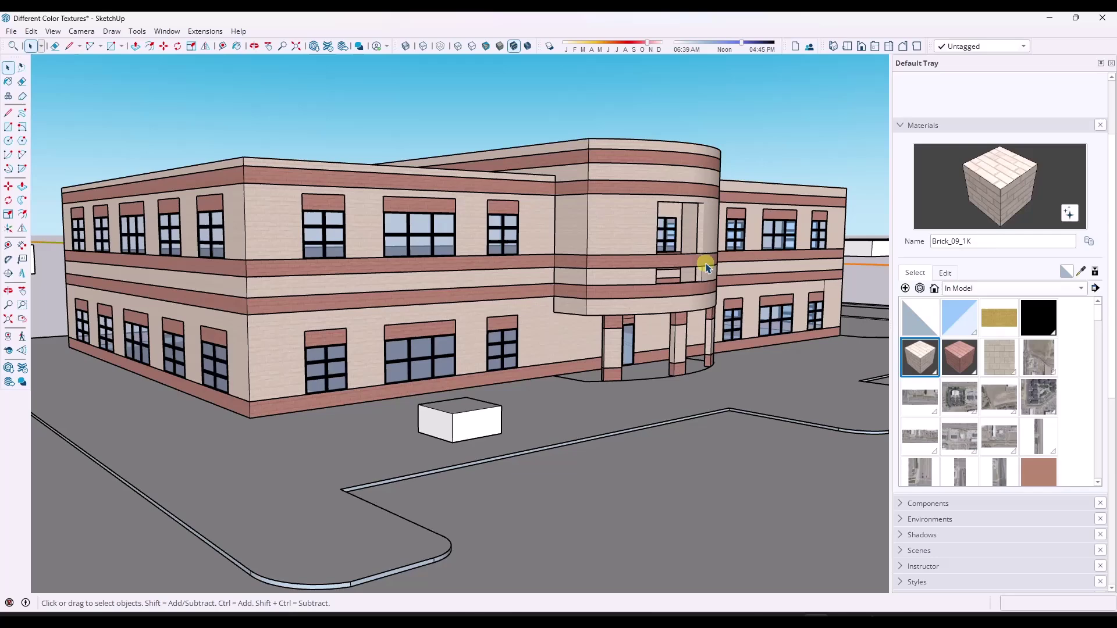
right_click(1049, 51)
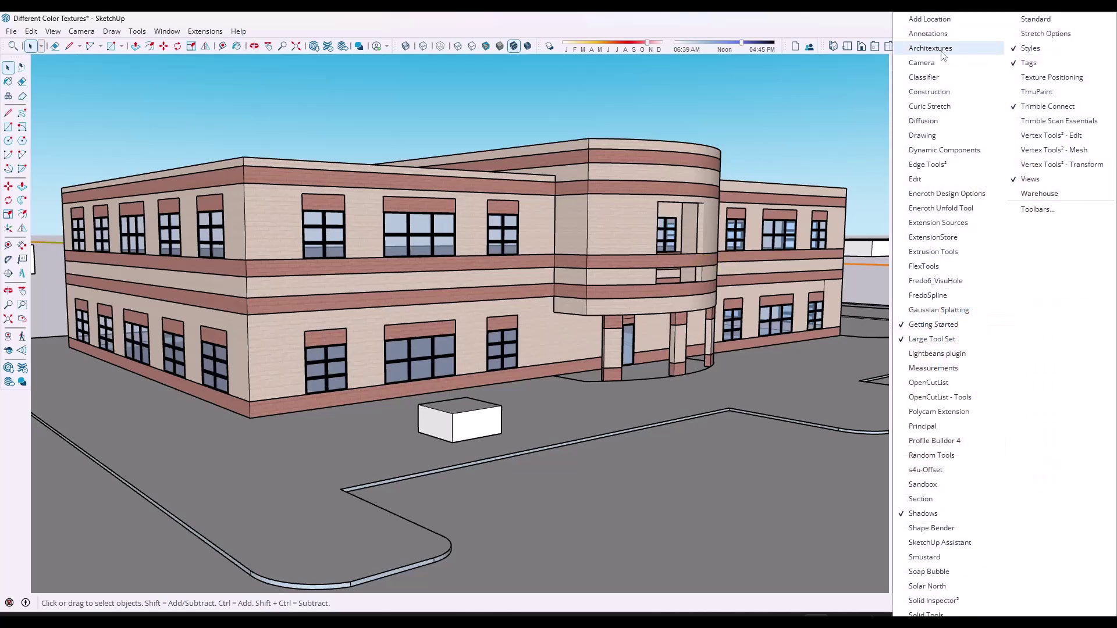
left_click(435, 83)
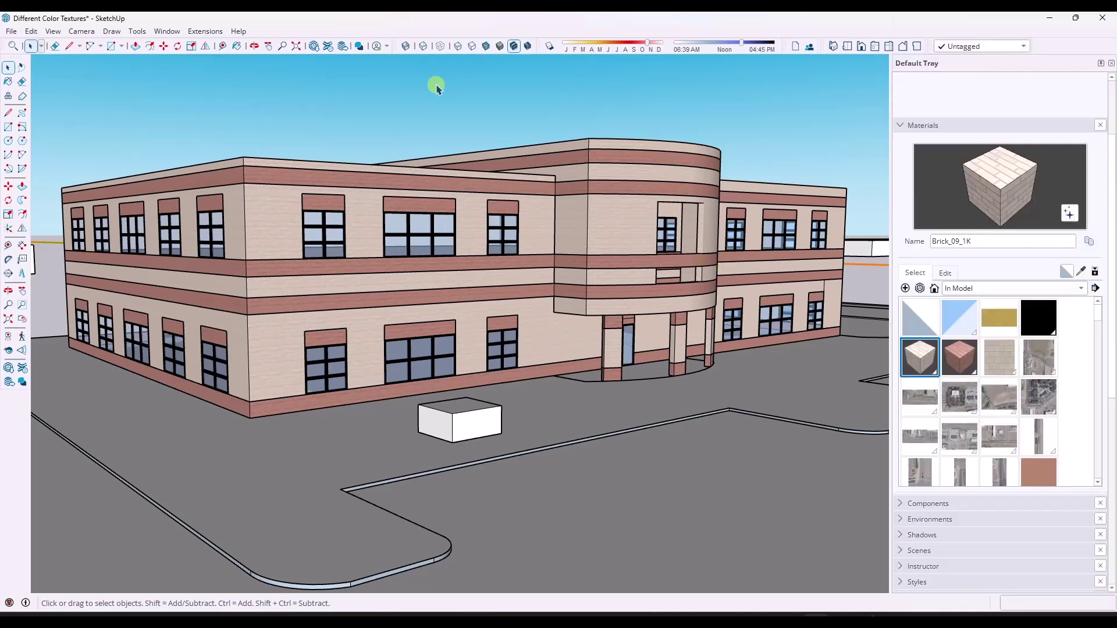
right_click(930, 49)
left_click(927, 49)
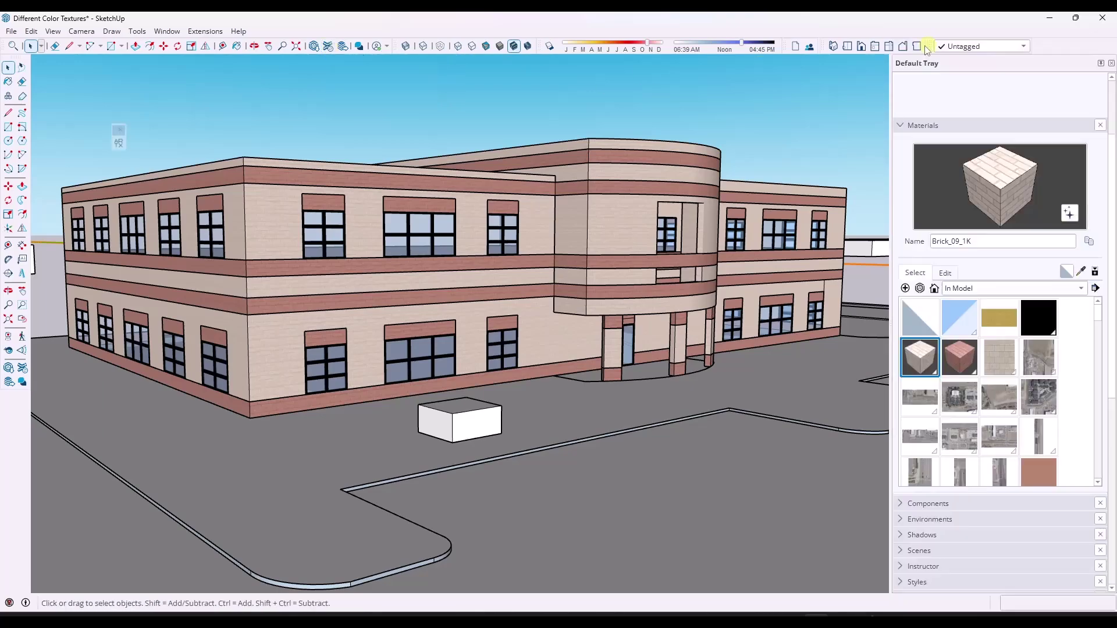
Step: Start a new texture in Architextures and upload the pillar's brick photo as a custom material
left_click(119, 143)
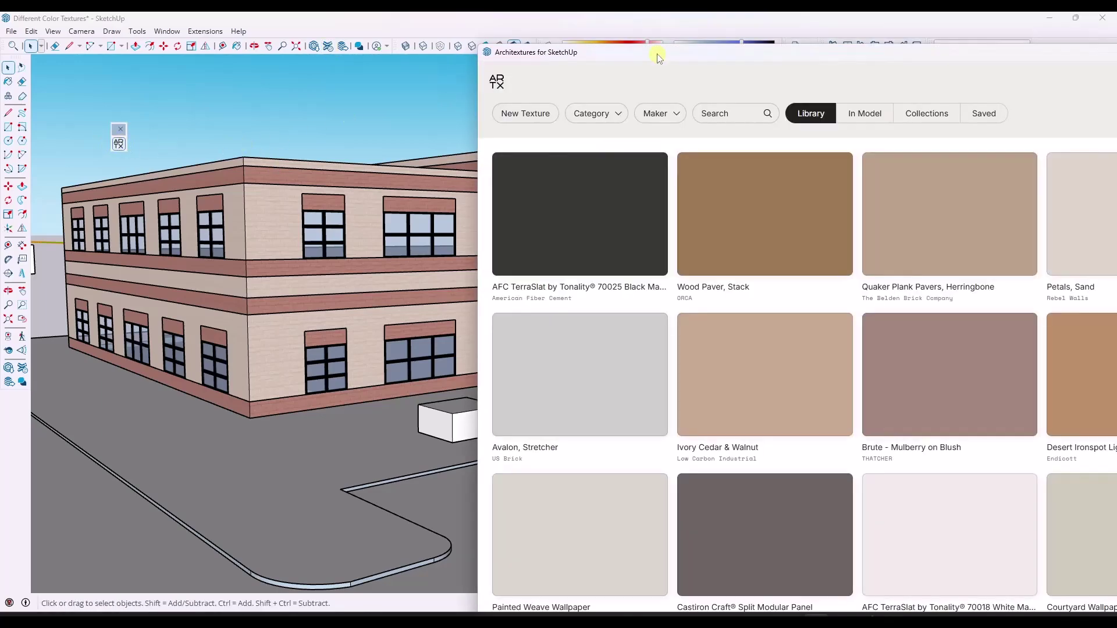
left_click_drag(658, 57, 315, 30)
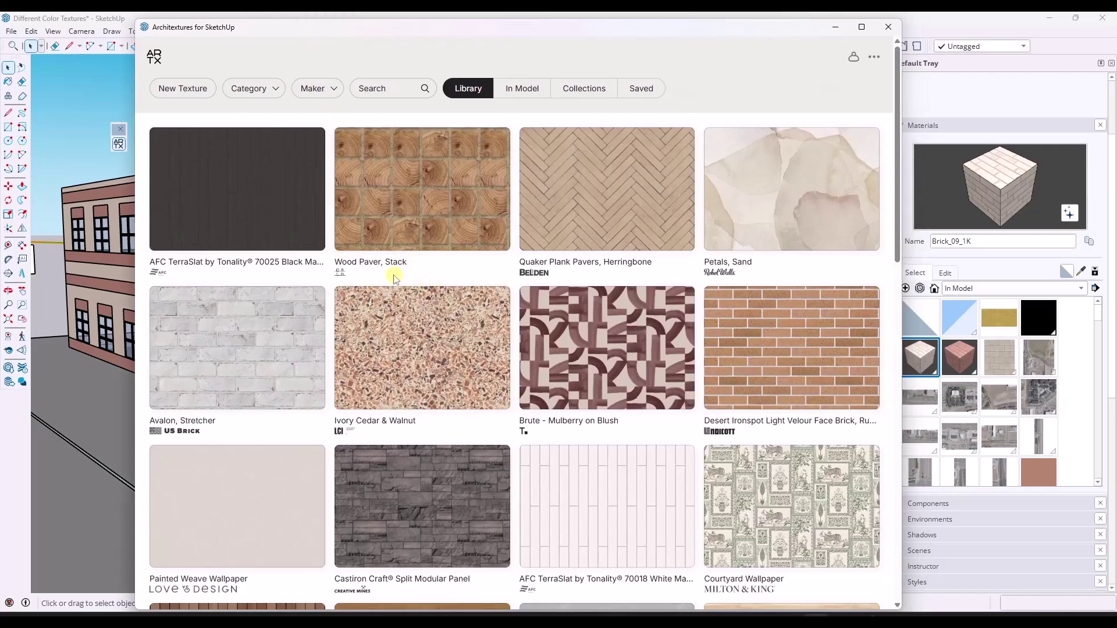
left_click(188, 88)
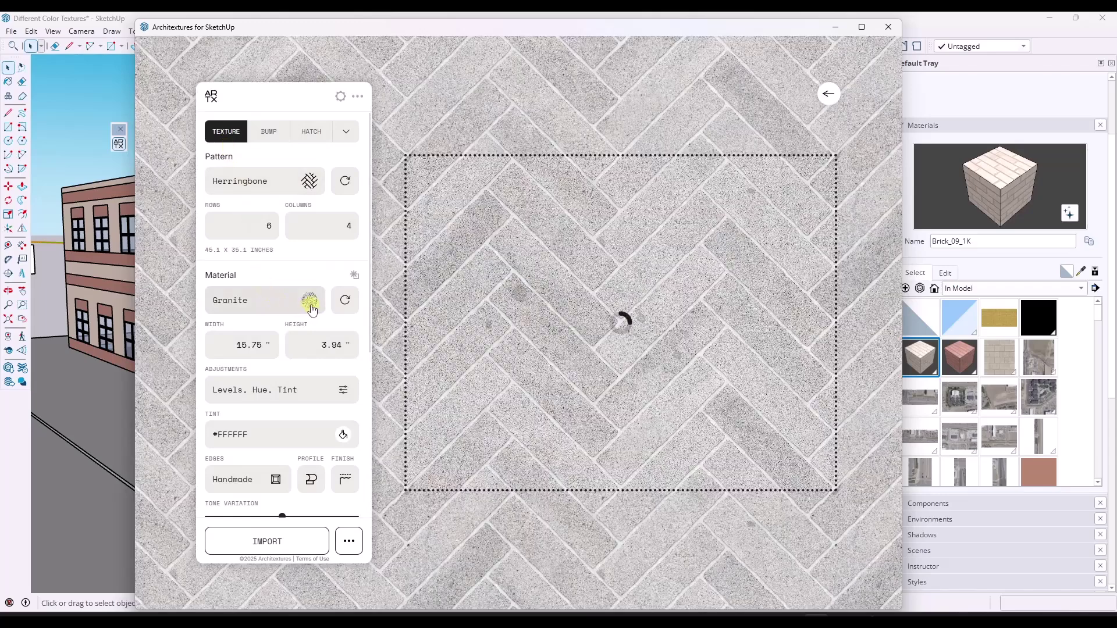
left_click(310, 302)
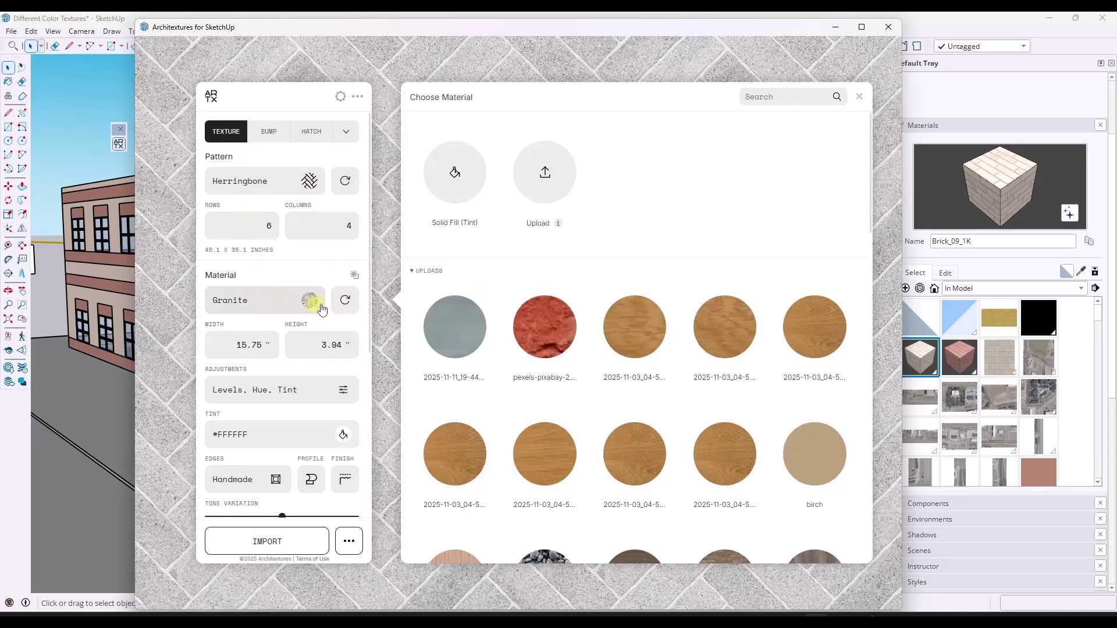
left_click(544, 181)
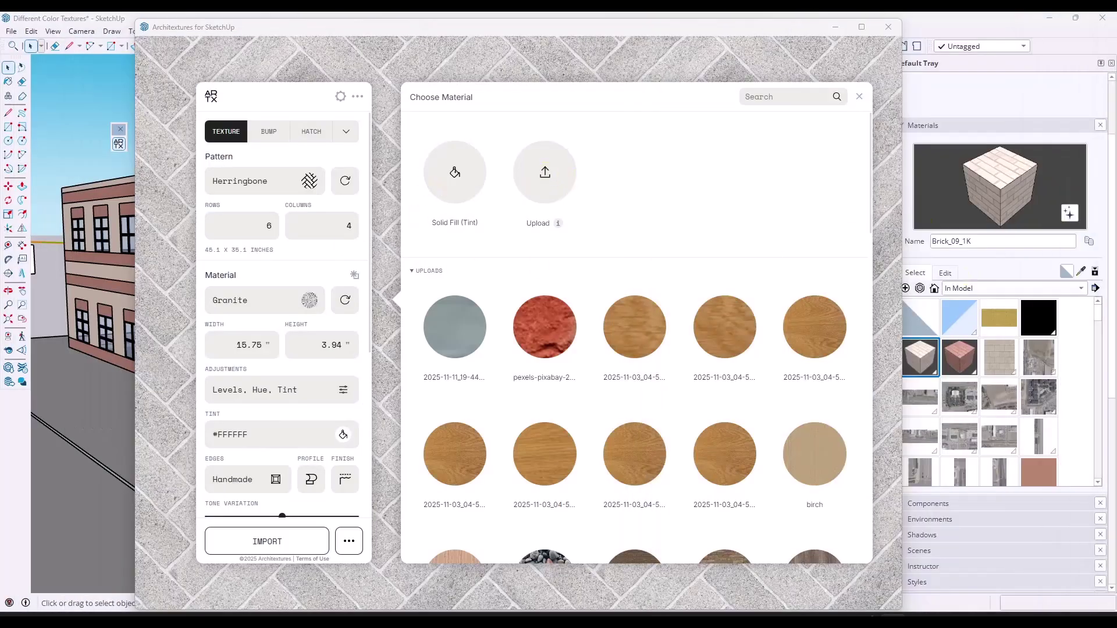
Step: Mark two image areas in the uploaded photo: the sunlit pink brick and the brick below it beside the shadow edge
scroll(496, 312, "up", 3)
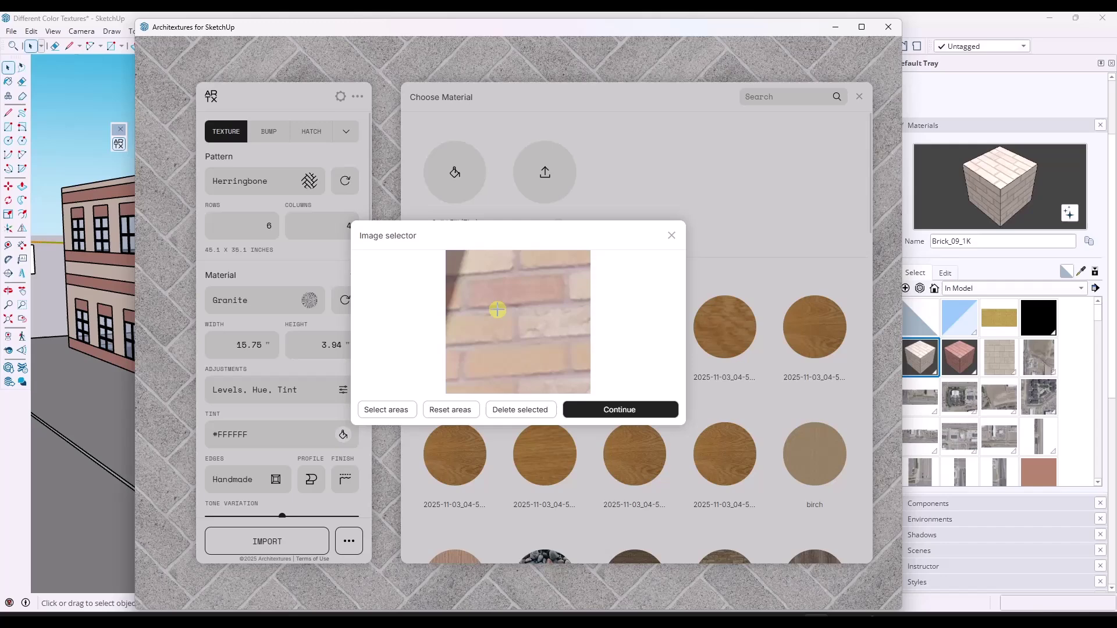
scroll(496, 309, "down", 4)
scroll(492, 303, "up", 5)
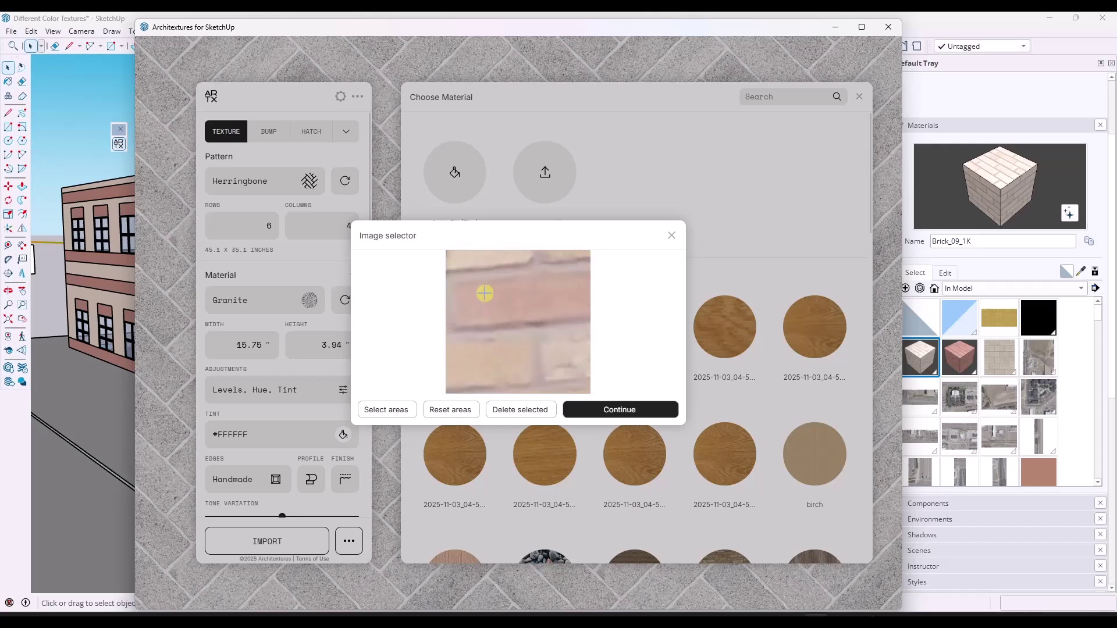
scroll(471, 288, "down", 3)
left_click_drag(469, 282, 578, 310)
scroll(549, 307, "up", 3)
scroll(521, 307, "up", 3)
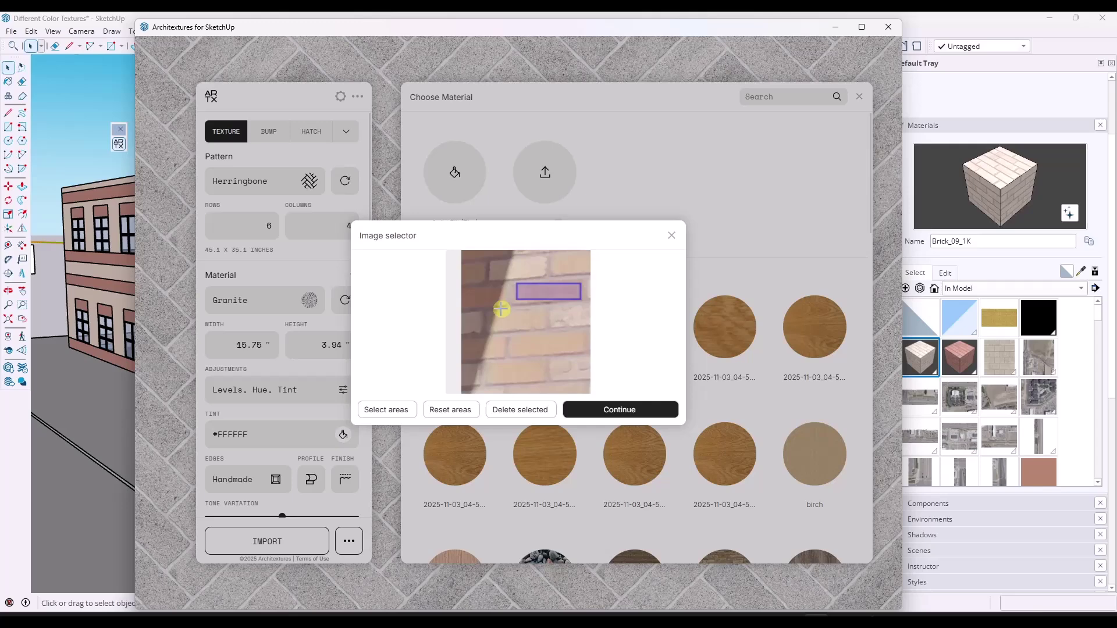
left_click_drag(482, 310, 554, 332)
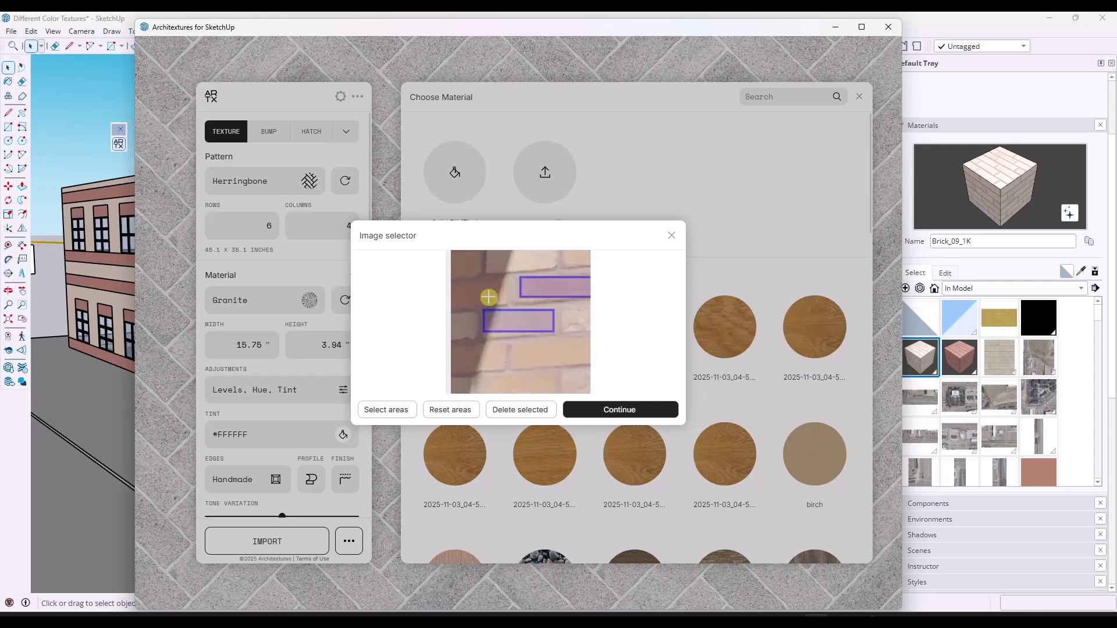
Step: Mark the tan brick one row below the shadow-edge brick, plus the light brick to the right of the shadow-edge brick
scroll(489, 296, "down", 3)
scroll(506, 323, "up", 1)
scroll(507, 322, "up", 2)
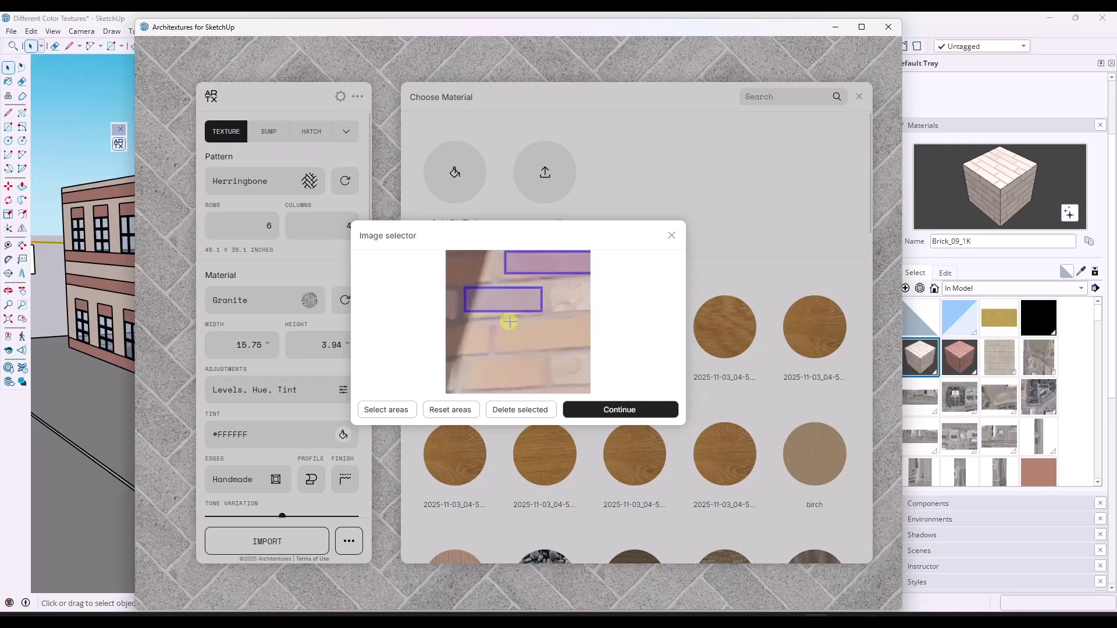
scroll(505, 323, "down", 1)
scroll(572, 326, "up", 1)
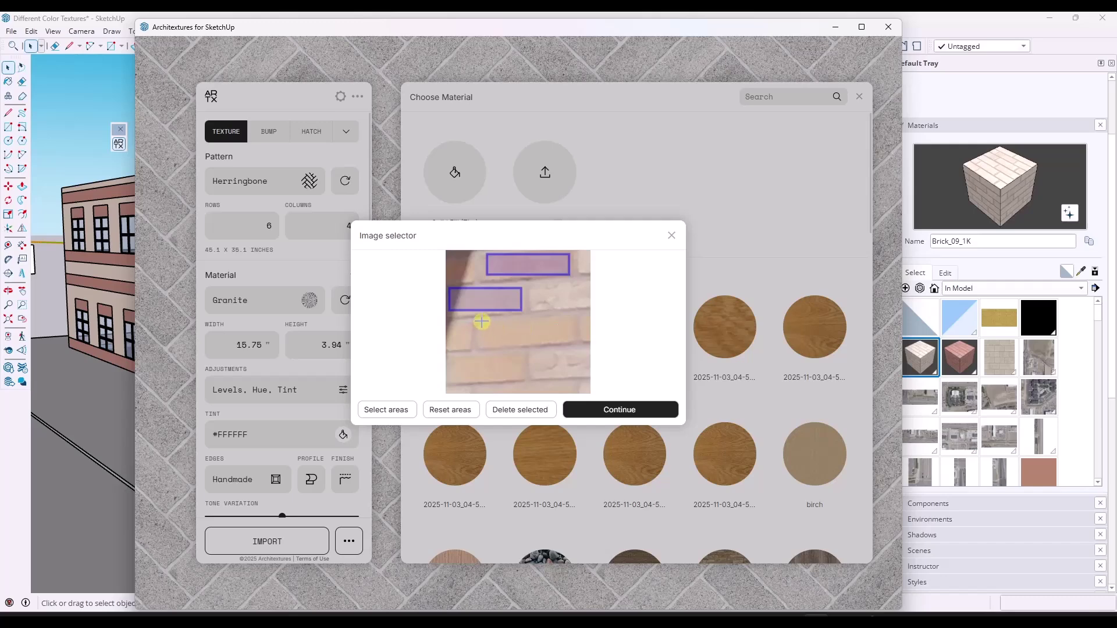
left_click_drag(482, 322, 573, 339)
scroll(489, 332, "down", 1)
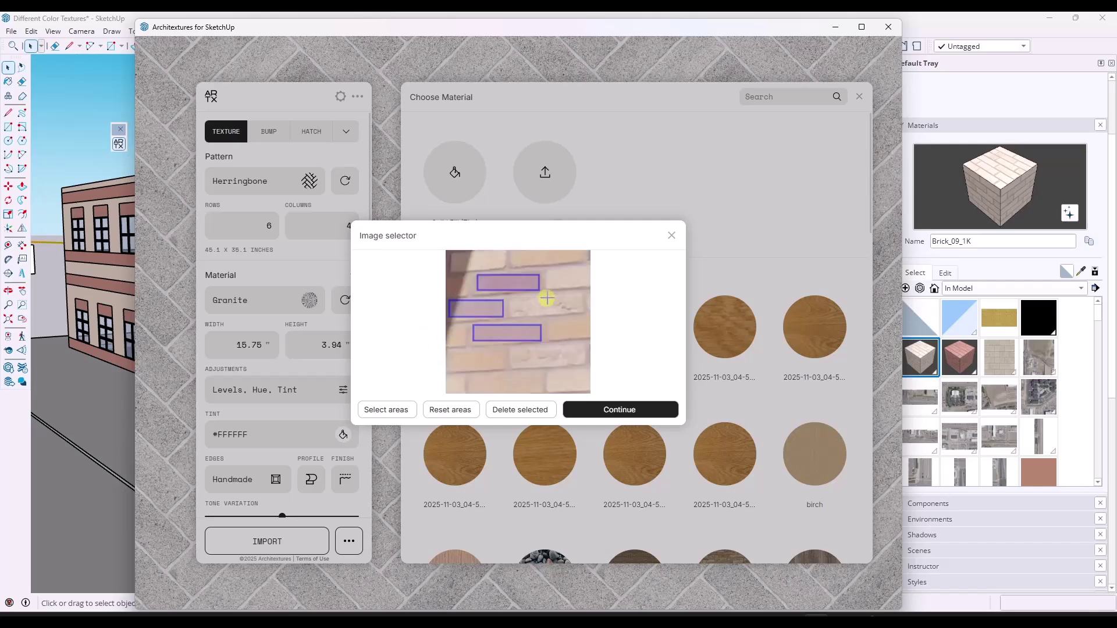
scroll(553, 298, "up", 4)
scroll(478, 307, "down", 5)
scroll(574, 299, "up", 2)
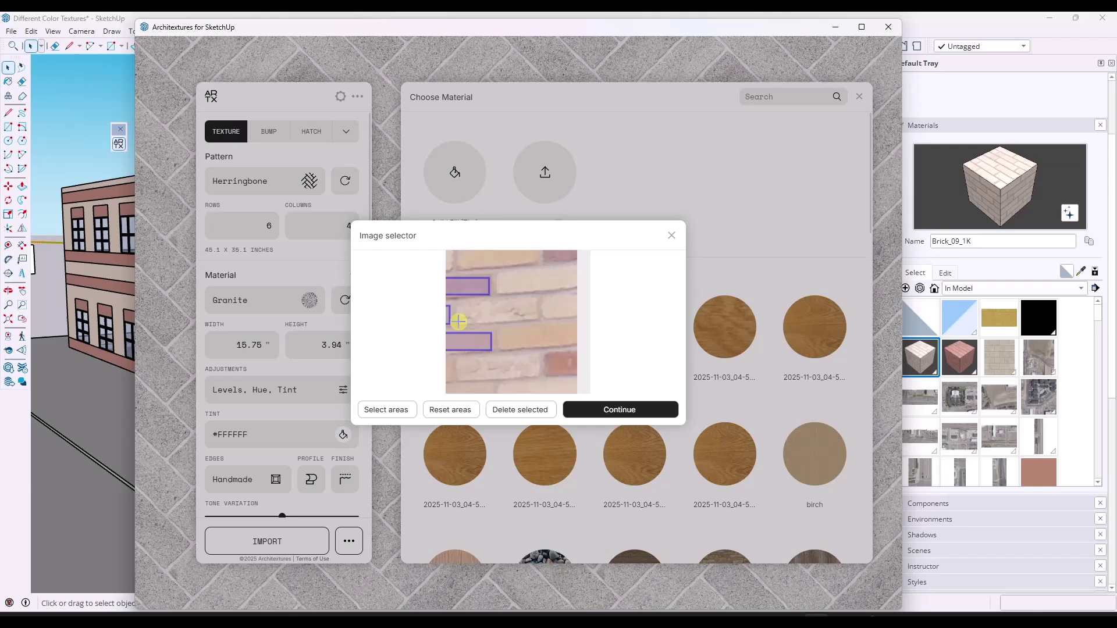
left_click_drag(458, 321, 540, 292)
scroll(512, 339, "down", 1)
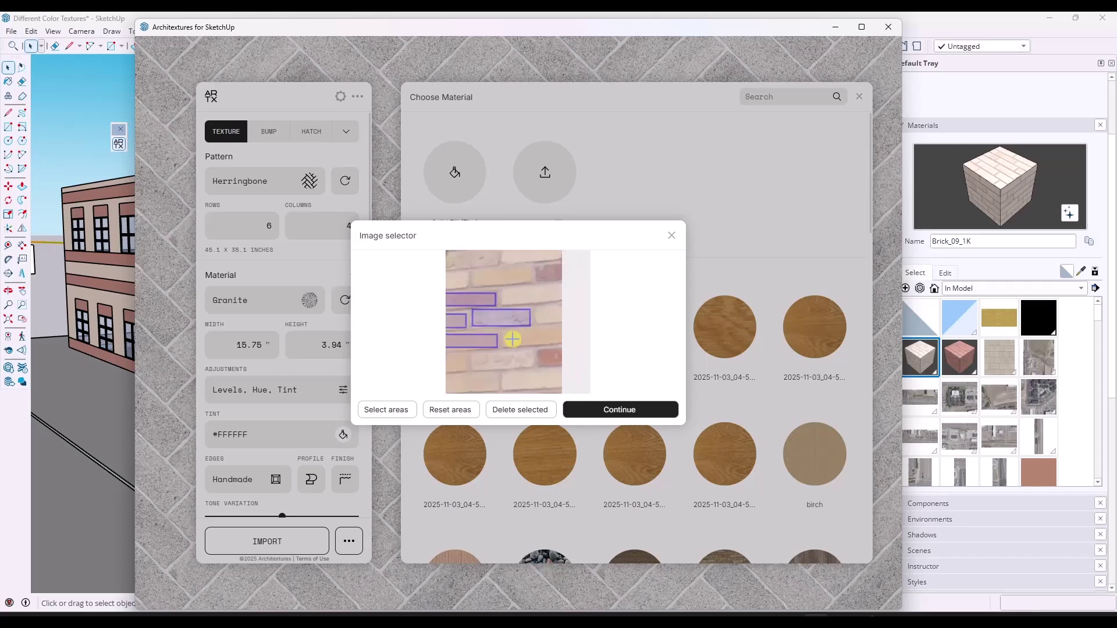
Step: Mark a fifth area on the tan brick at the right of the third brick row and finish the upload with the selected areas
scroll(515, 338, "up", 1)
left_click_drag(480, 330, 577, 349)
scroll(513, 343, "down", 2)
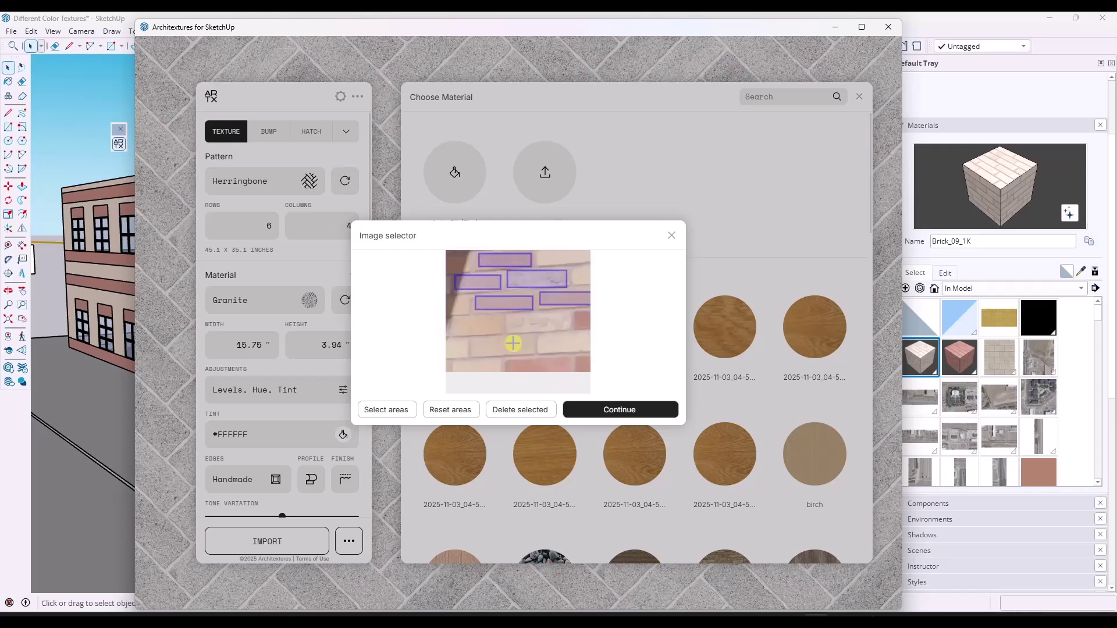
scroll(503, 314, "up", 2)
scroll(501, 329, "down", 2)
left_click(619, 409)
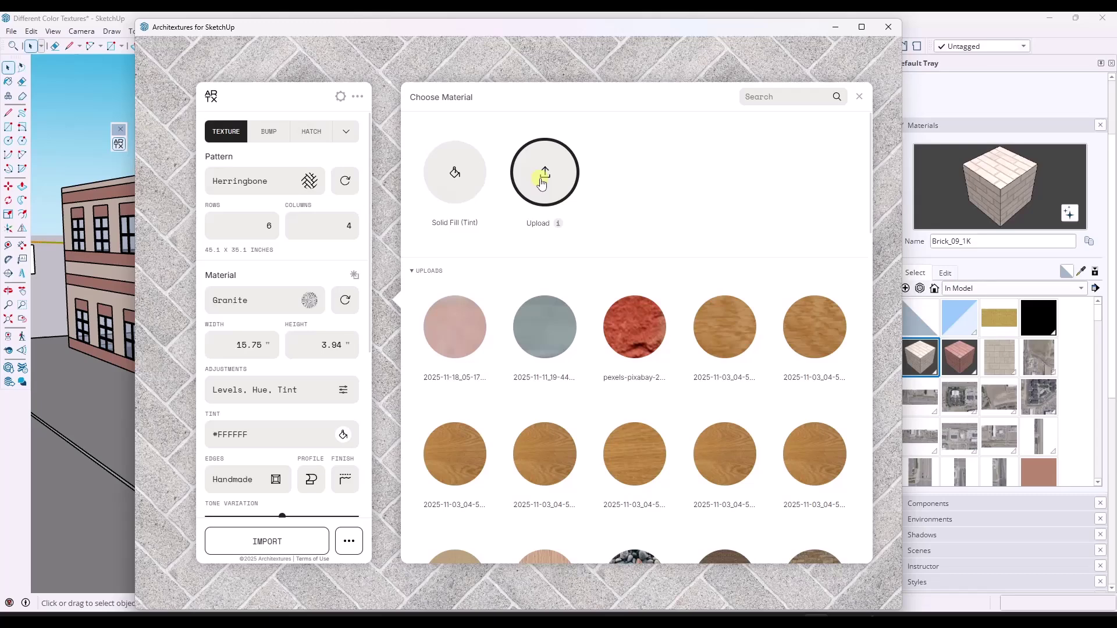
Step: Apply the uploaded pillar brick material to the texture and change its pattern to Stretcher
left_click(461, 340)
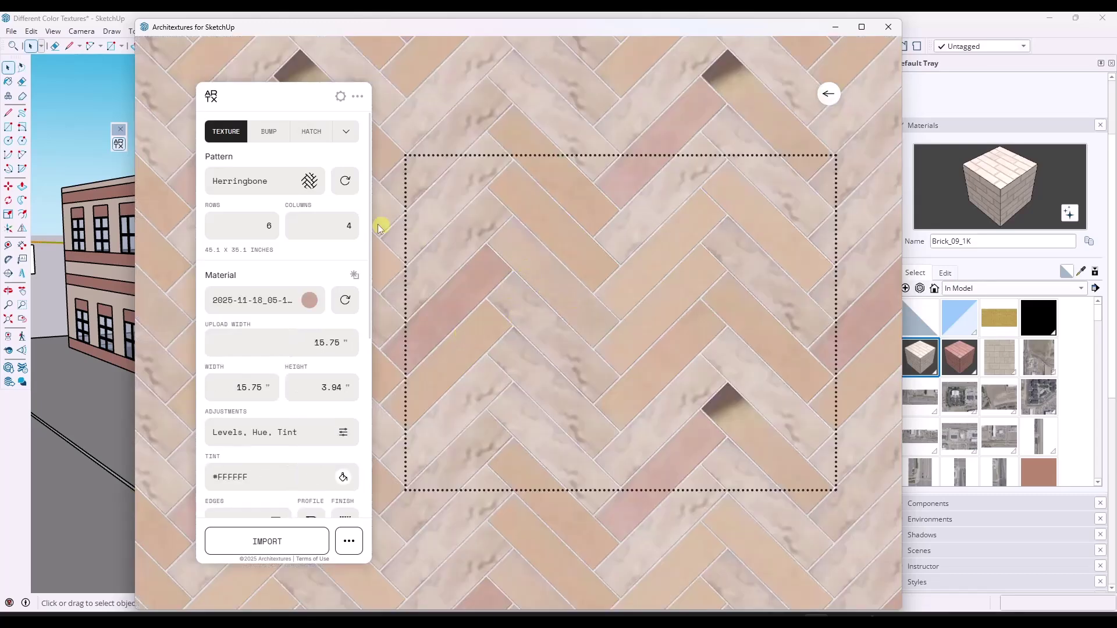
left_click(310, 183)
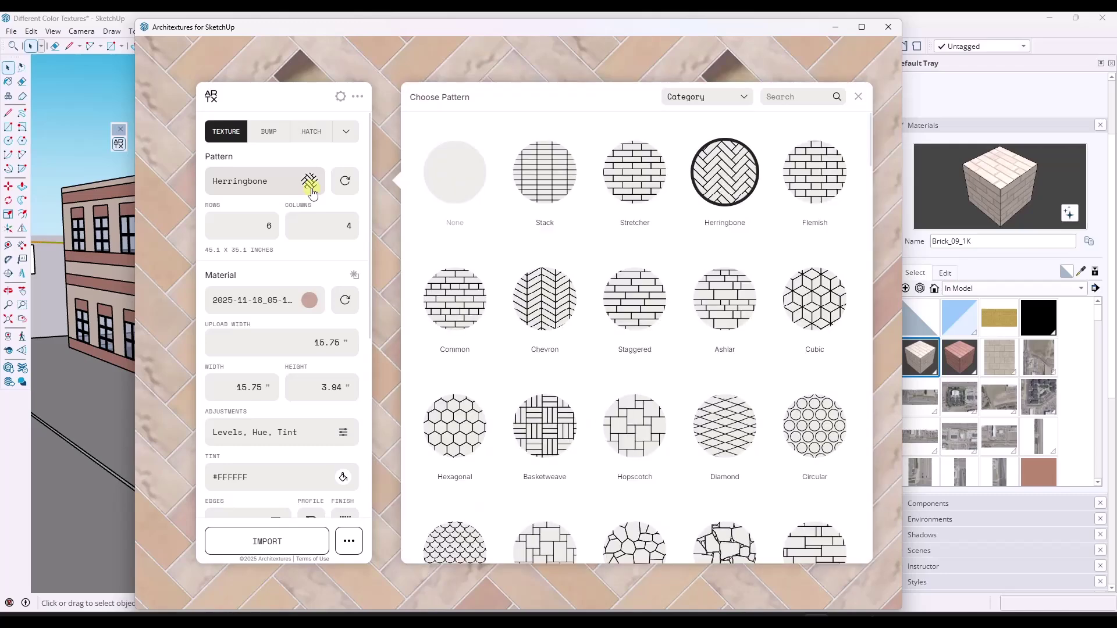
left_click(637, 179)
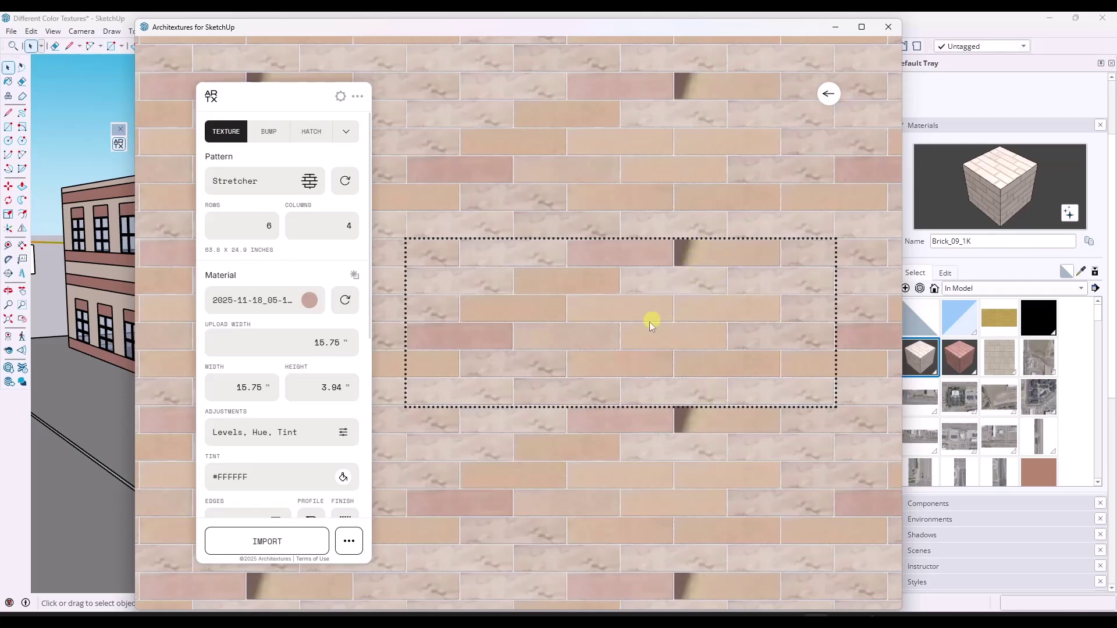
left_click(312, 310)
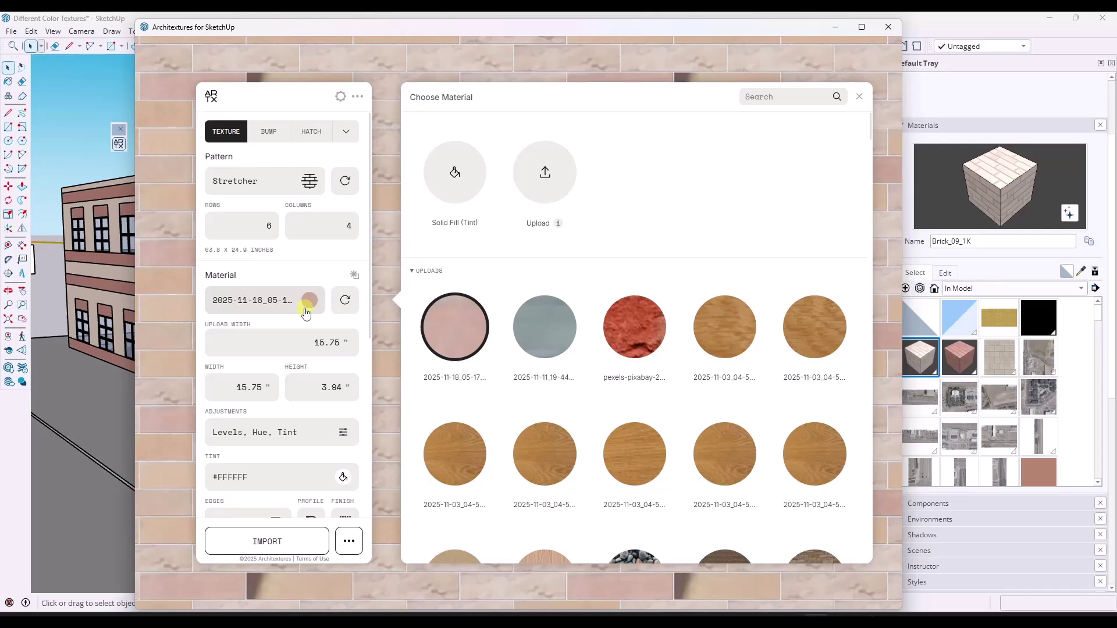
left_click(456, 336)
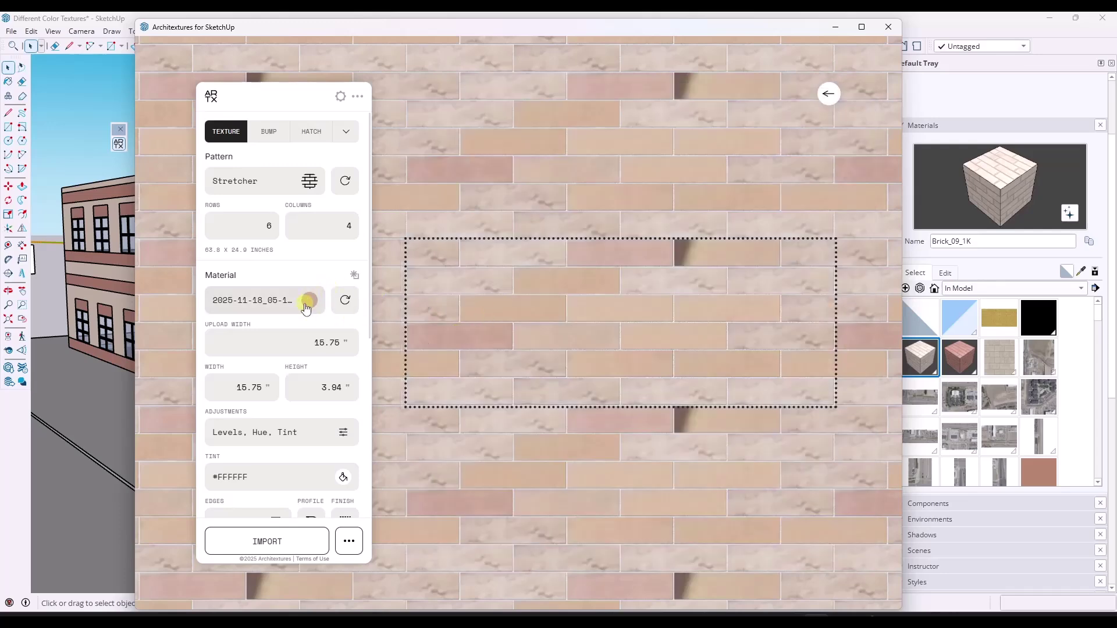
Step: Upload the pillar photo again with only sunlit bricks clear of the shadow marked, and apply this new upload as the texture's material
left_click(306, 306)
left_click(550, 174)
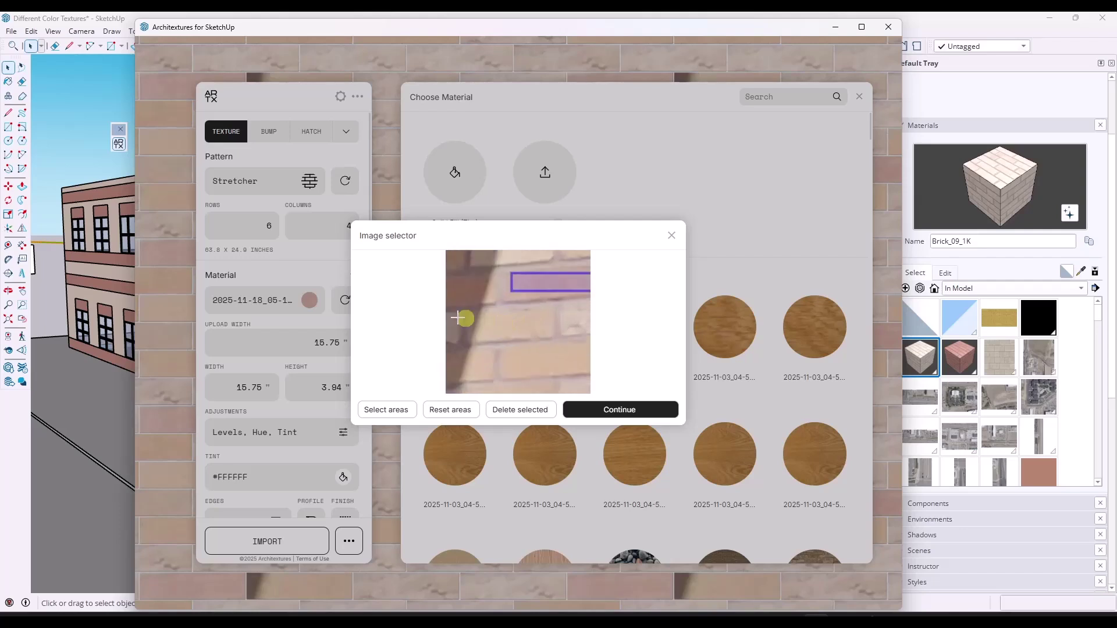
scroll(459, 318, "down", 3)
scroll(546, 336, "up", 4)
scroll(578, 327, "down", 4)
scroll(511, 342, "up", 3)
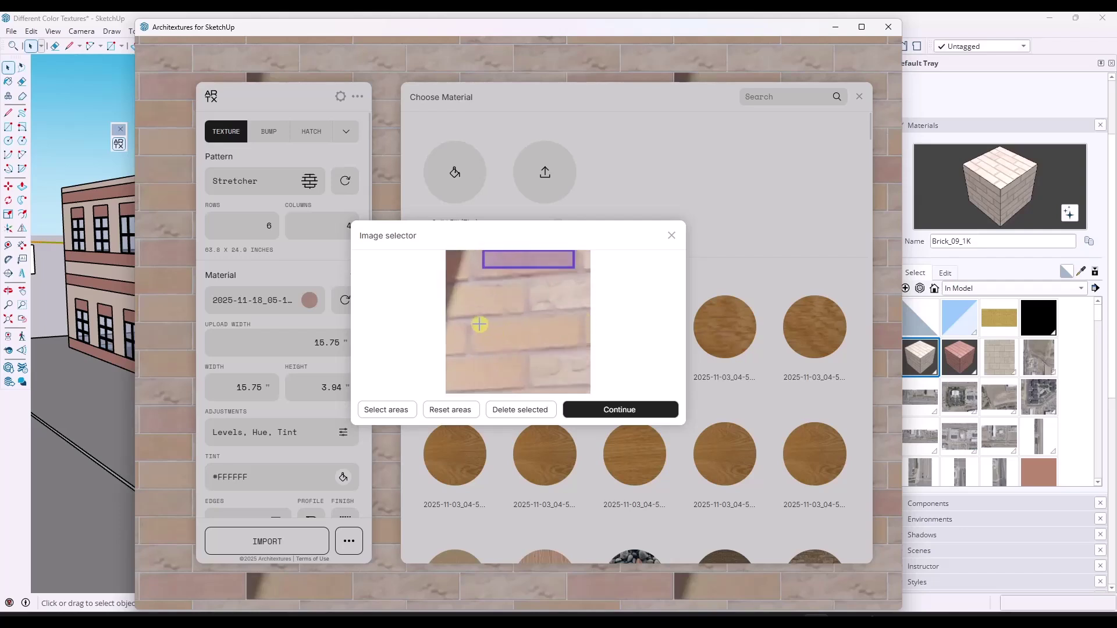
left_click_drag(480, 325, 577, 345)
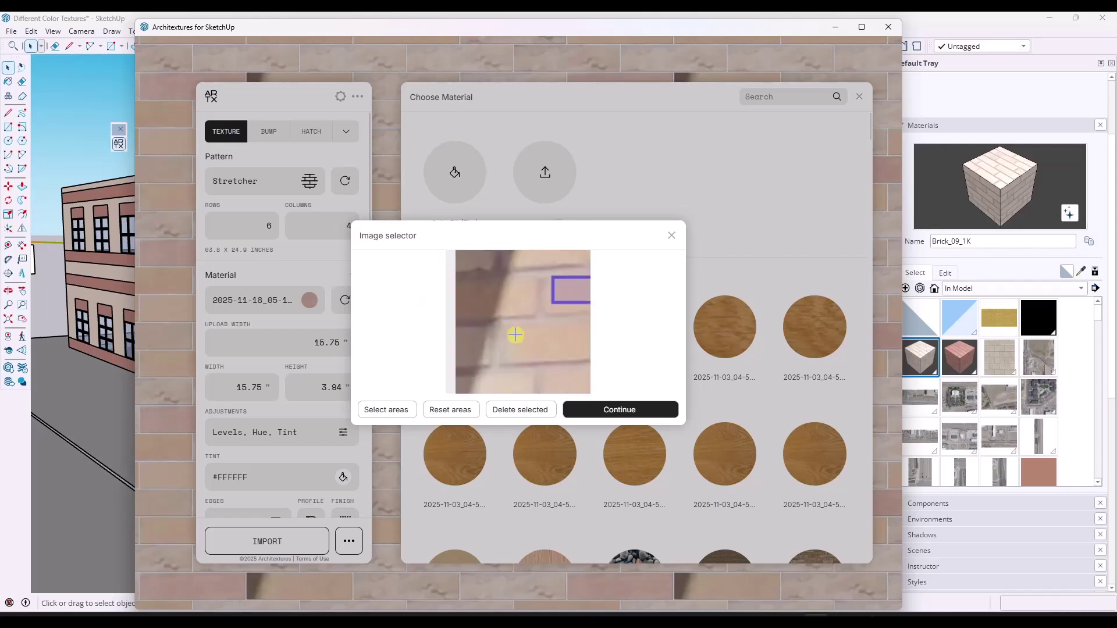
left_click(620, 409)
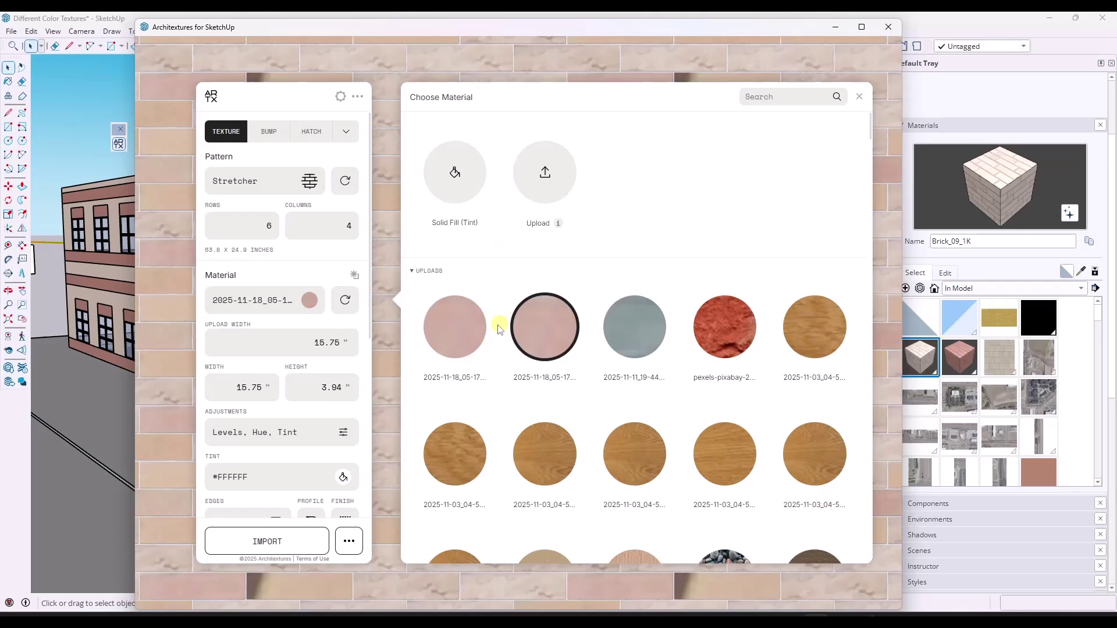
left_click(462, 325)
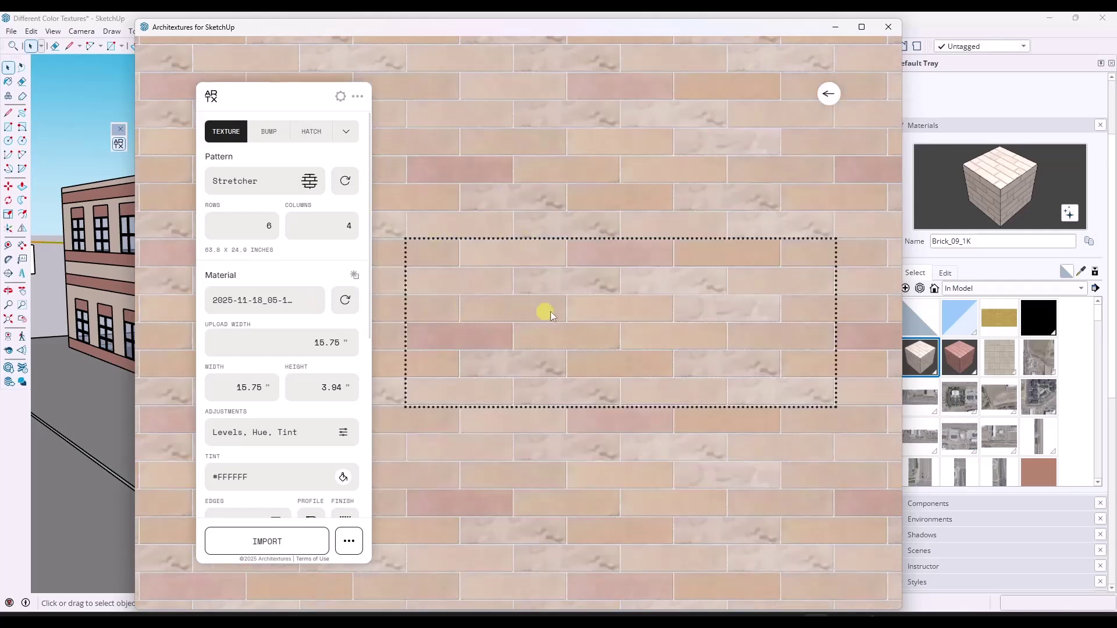
Step: Import the light Stretcher brick texture into the SketchUp model and paint the building's light wall faces with it
left_click(286, 547)
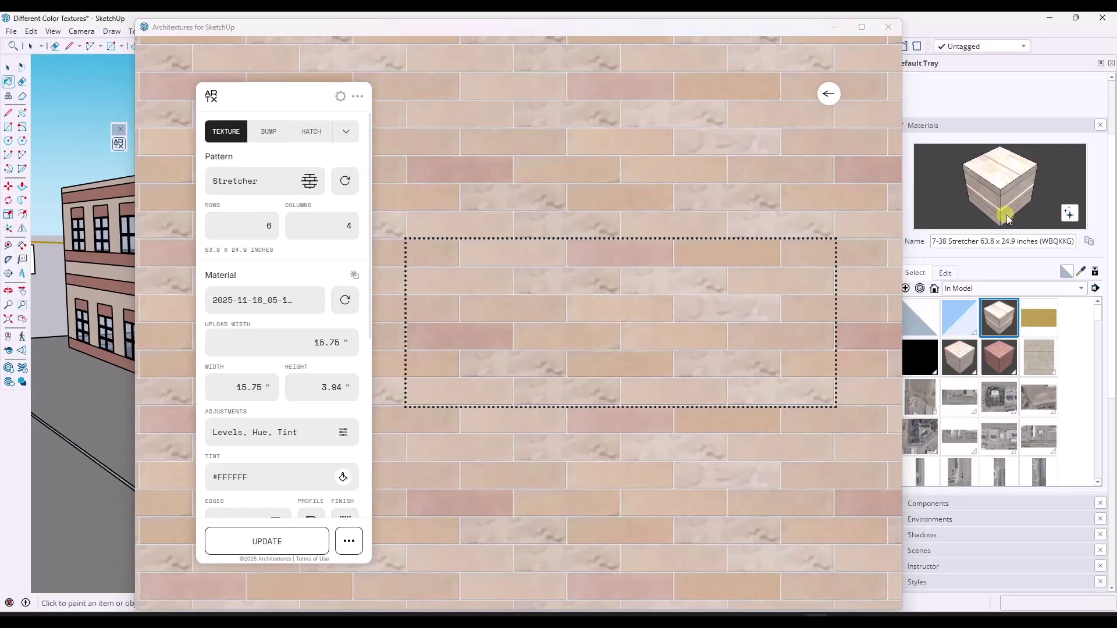
left_click(833, 27)
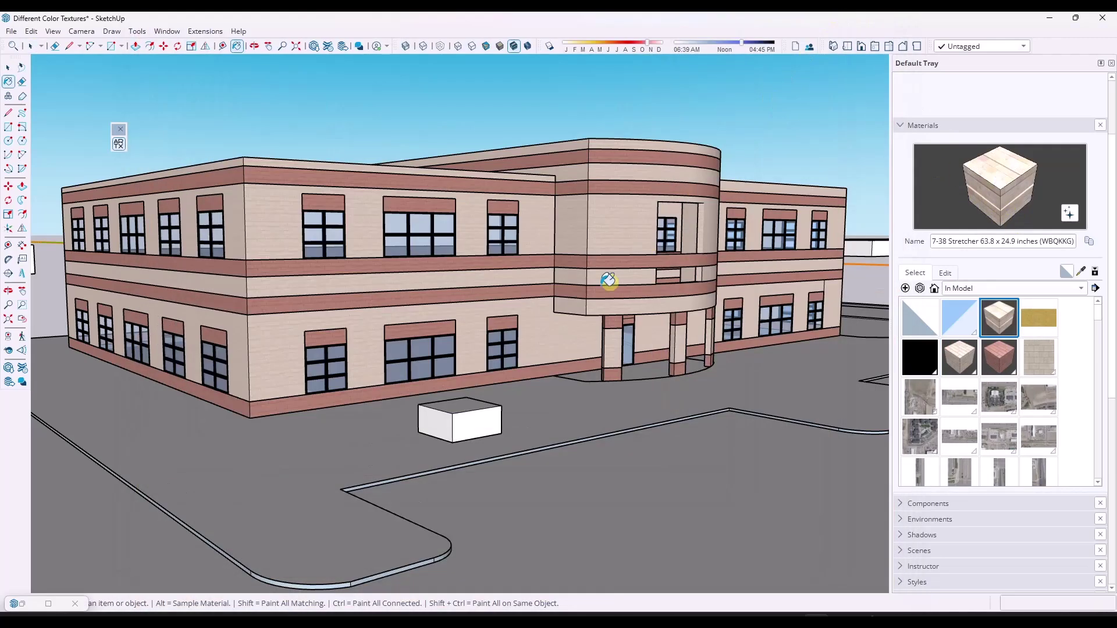
key("space")
double_click(363, 225)
left_click(363, 220)
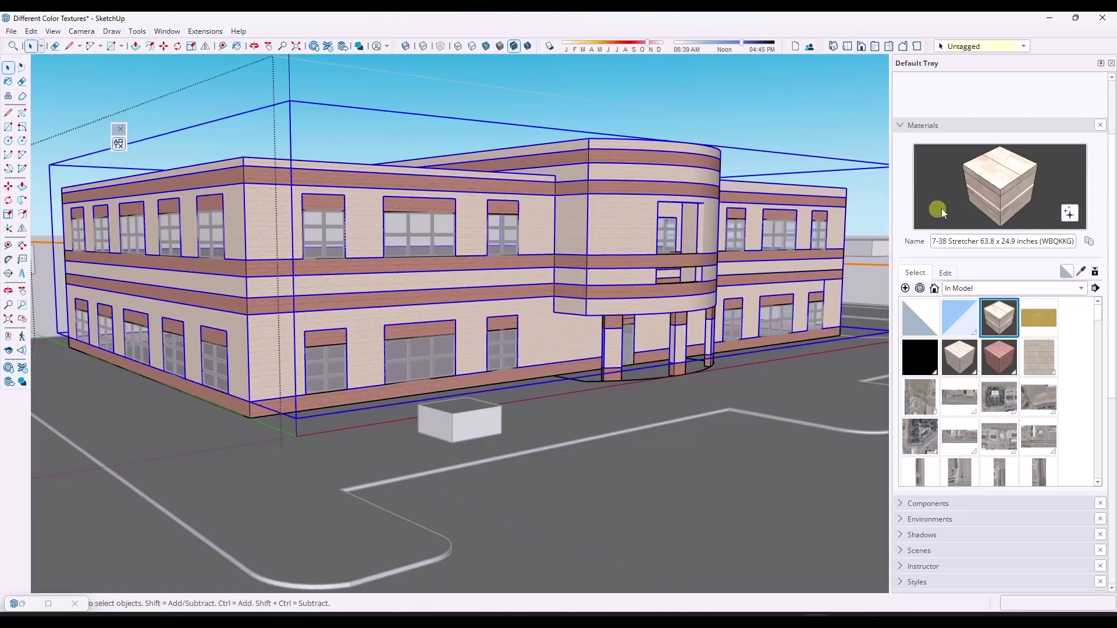
left_click(986, 195)
key("space")
Step: Set the light brick material's texture width to 7' so the bricks on the walls are larger
scroll(367, 221, "up", 6)
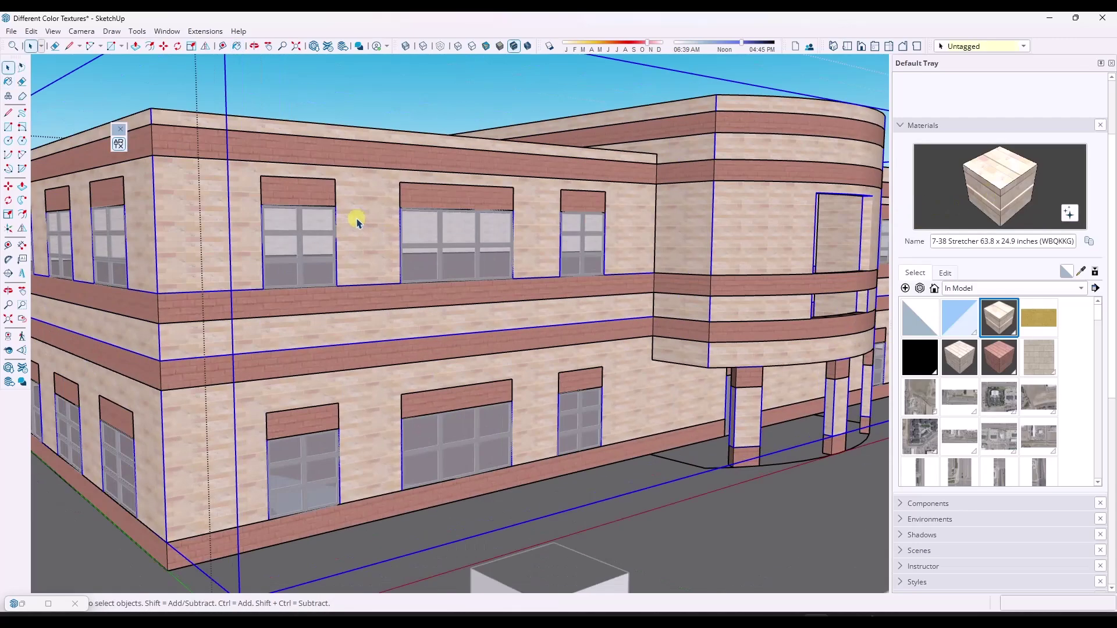
scroll(387, 244, "down", 5)
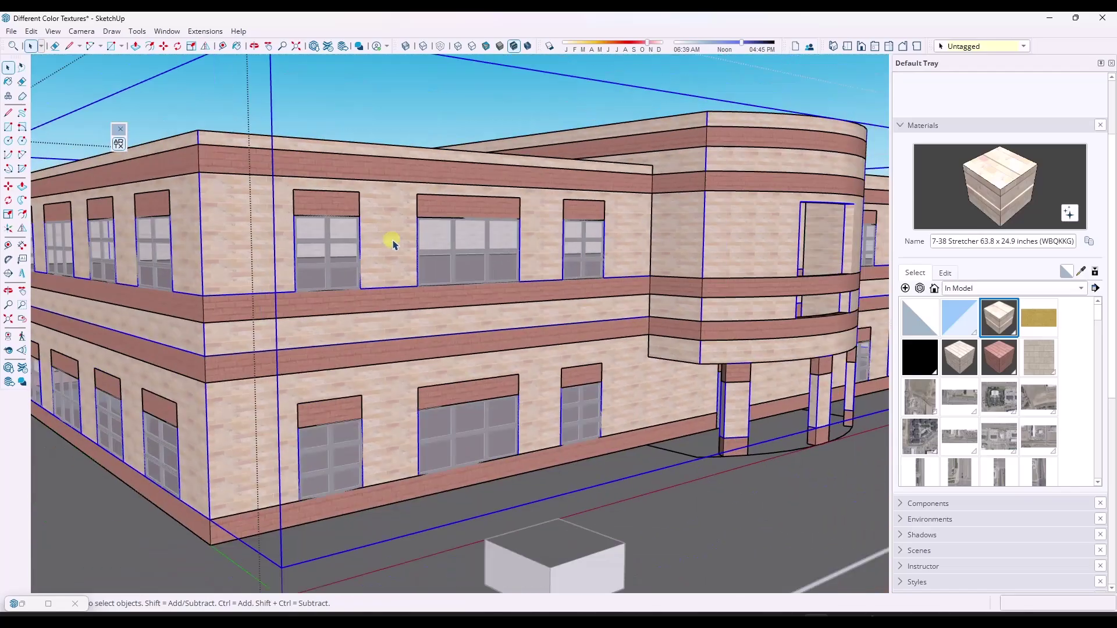
scroll(391, 234, "up", 3)
scroll(393, 233, "down", 4)
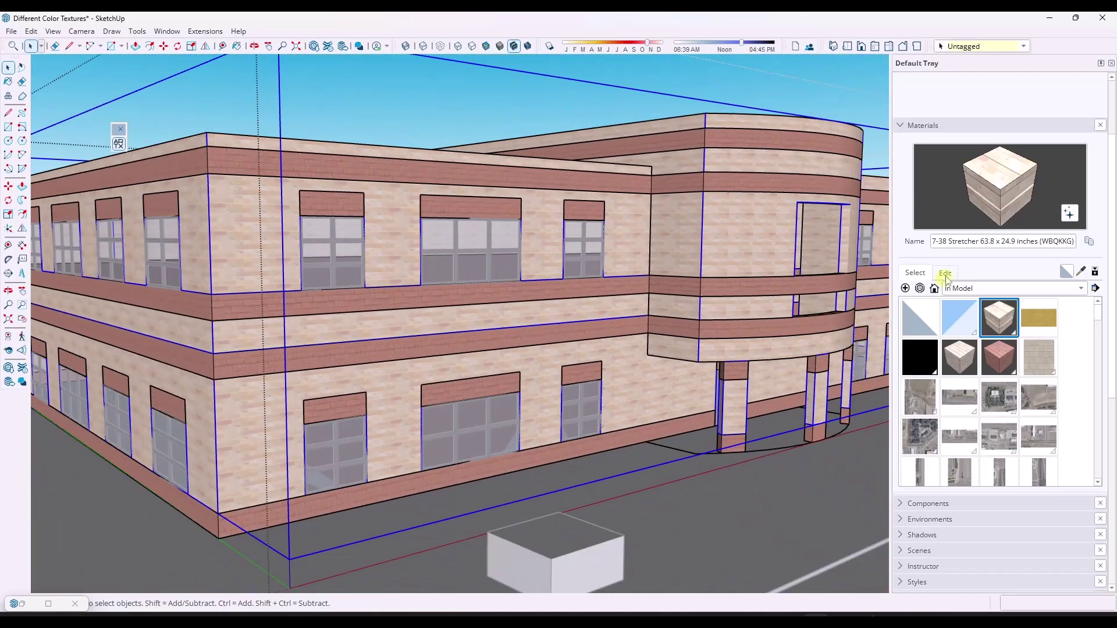
left_click(945, 274)
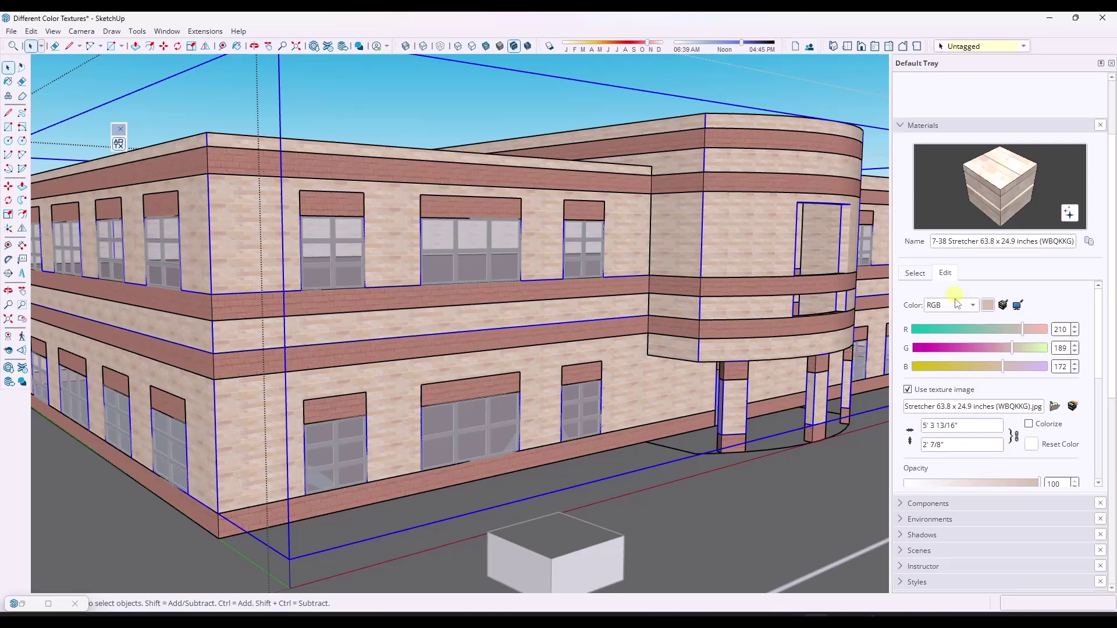
left_click(978, 430)
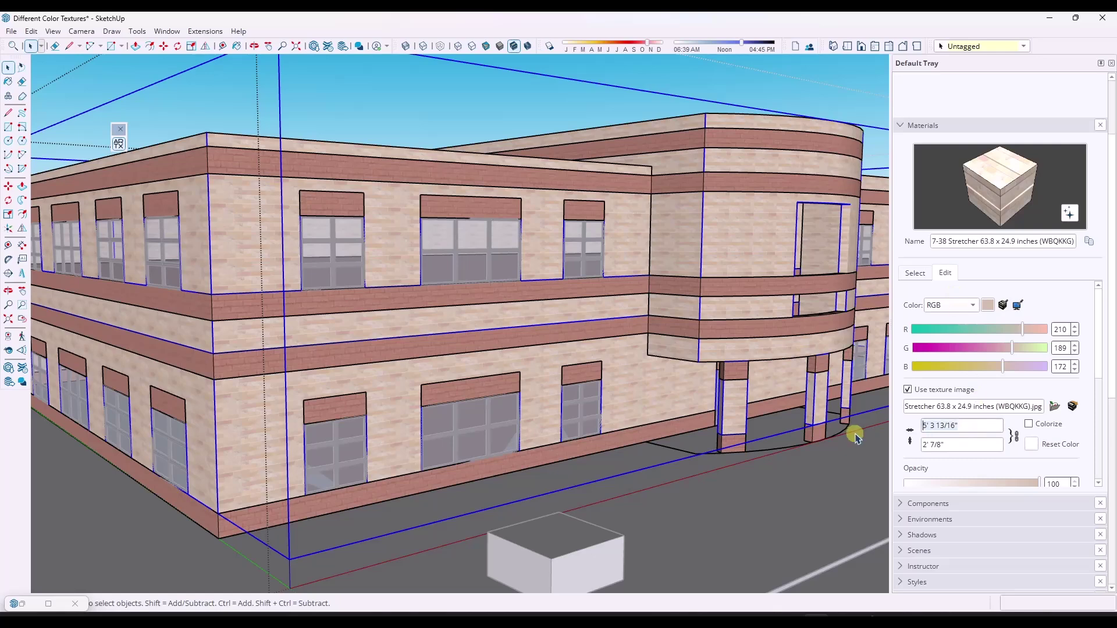
type("7")
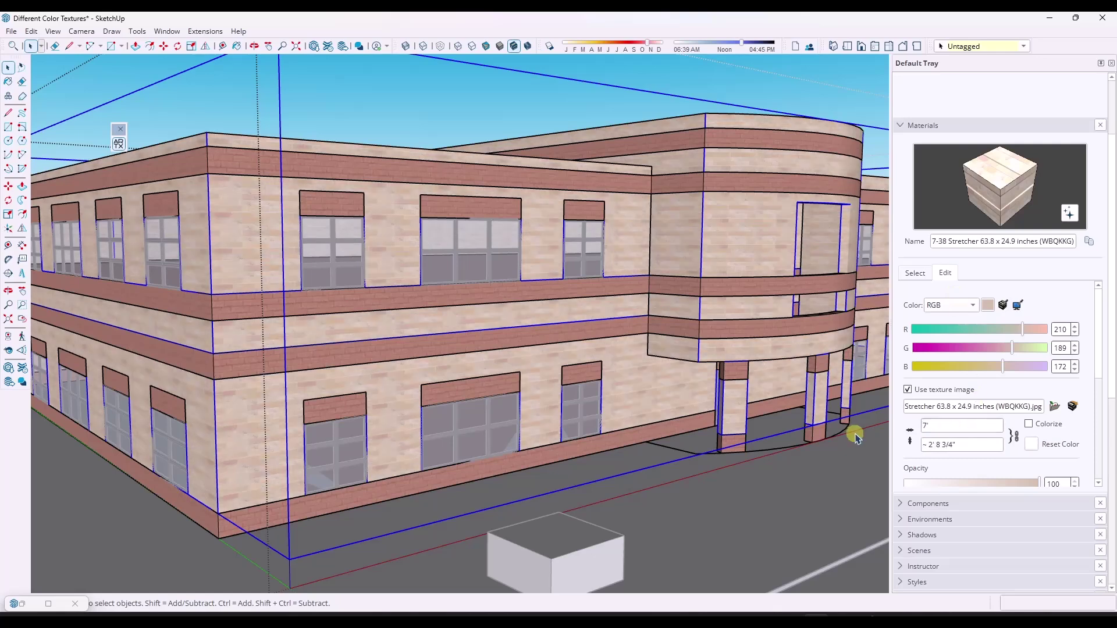
scroll(499, 301, "up", 3)
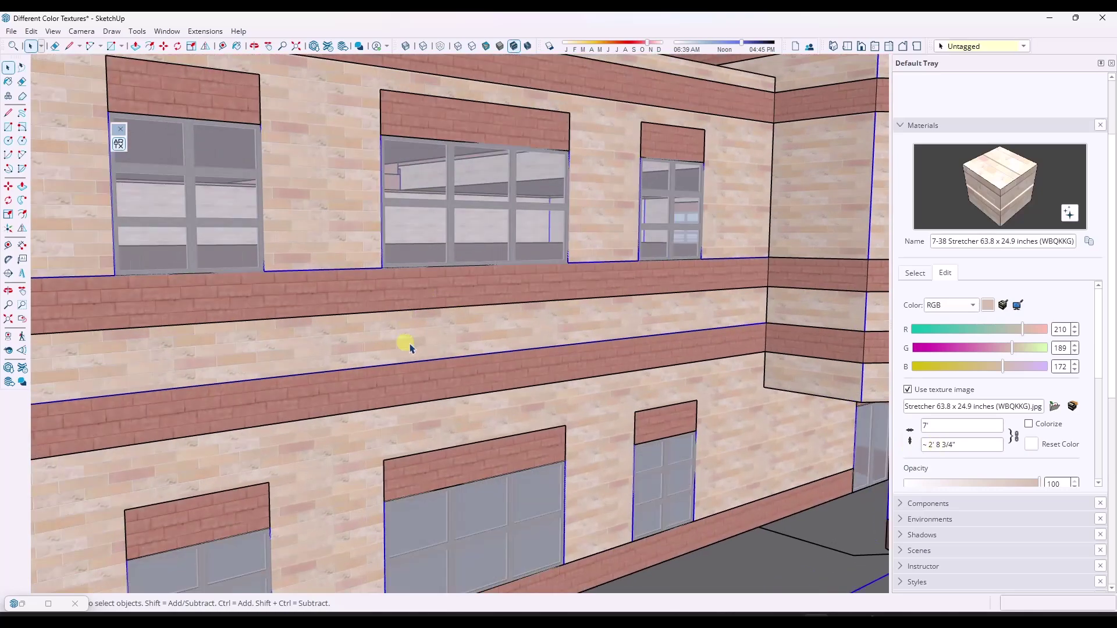
scroll(399, 341, "down", 2)
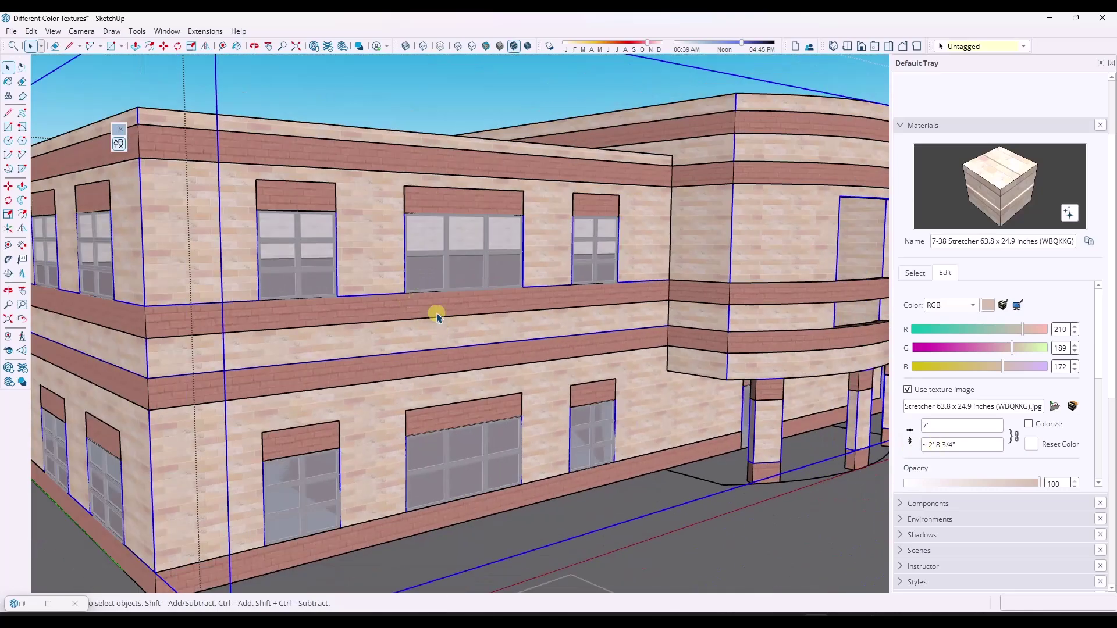
Step: Start another new texture in Architextures and upload the red brick wall photo as a custom material
left_click(127, 144)
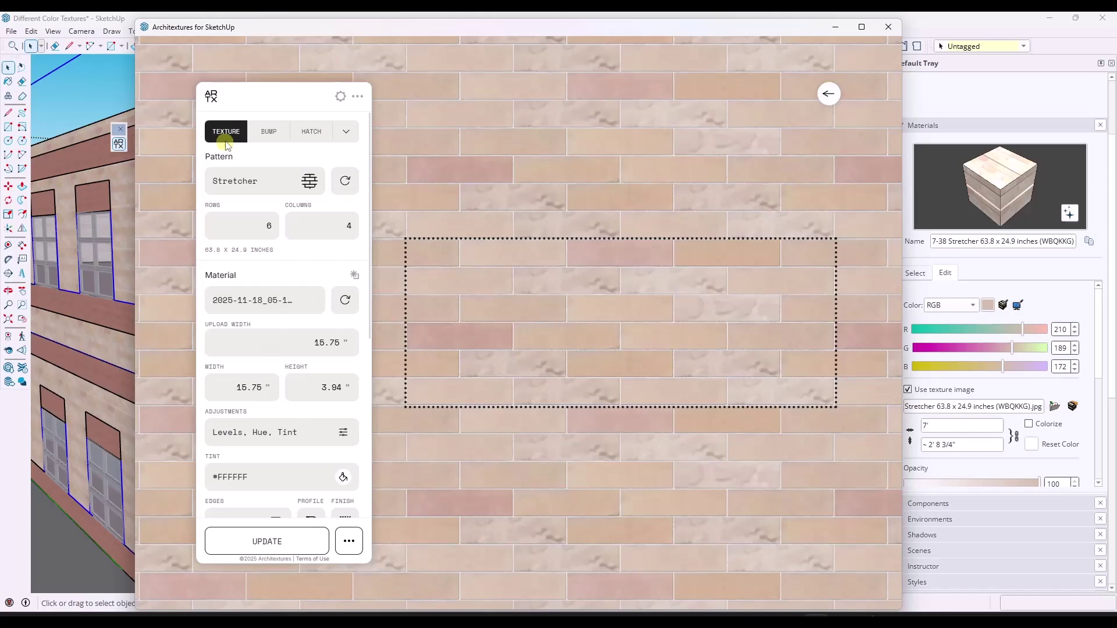
left_click(349, 538)
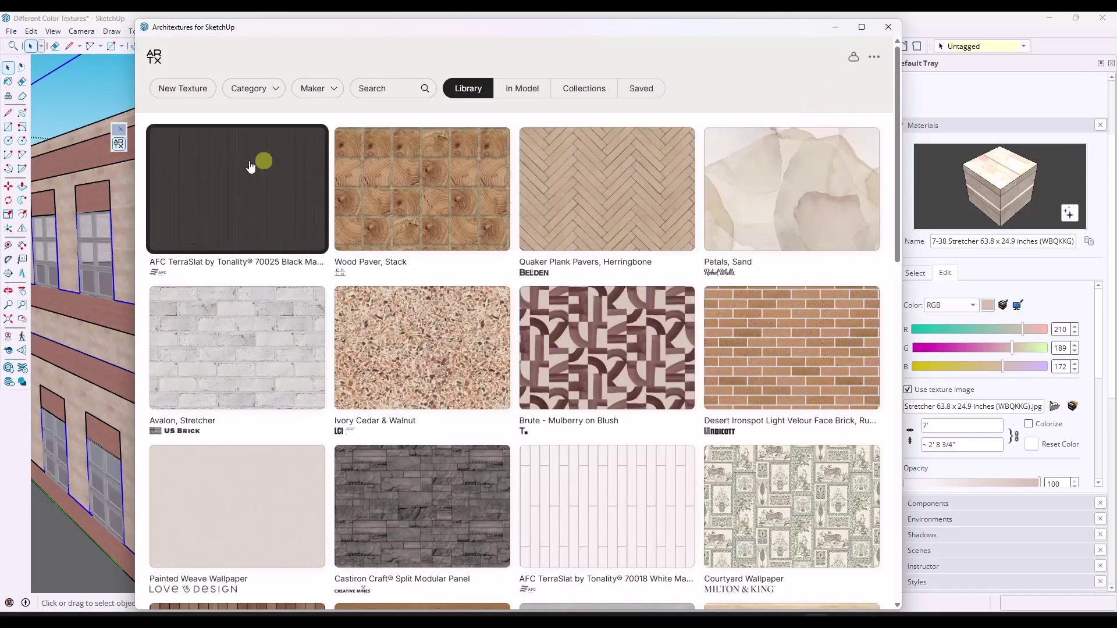
left_click(182, 86)
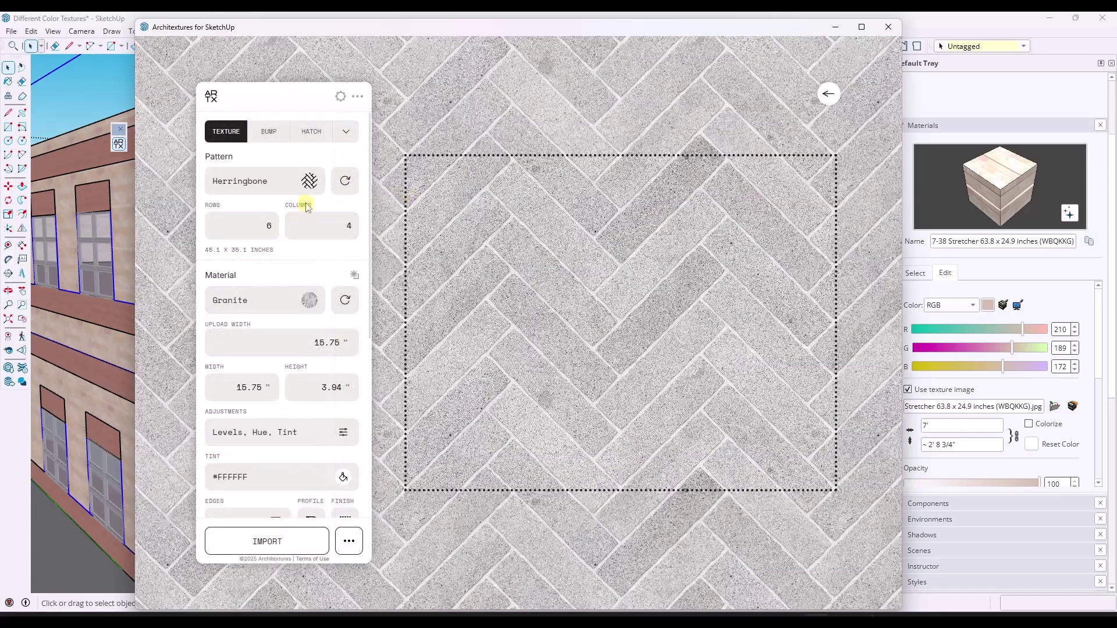
left_click(262, 300)
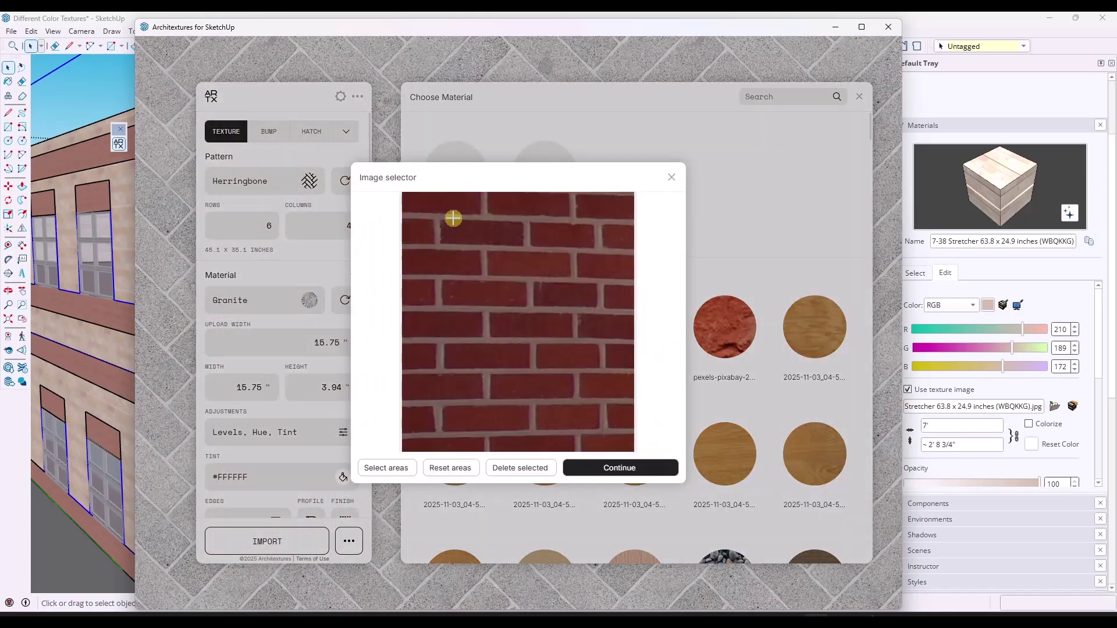
Step: Mark ten individual bricks across the rows of the red brick photo as image areas and finish the upload
left_click_drag(442, 221, 567, 276)
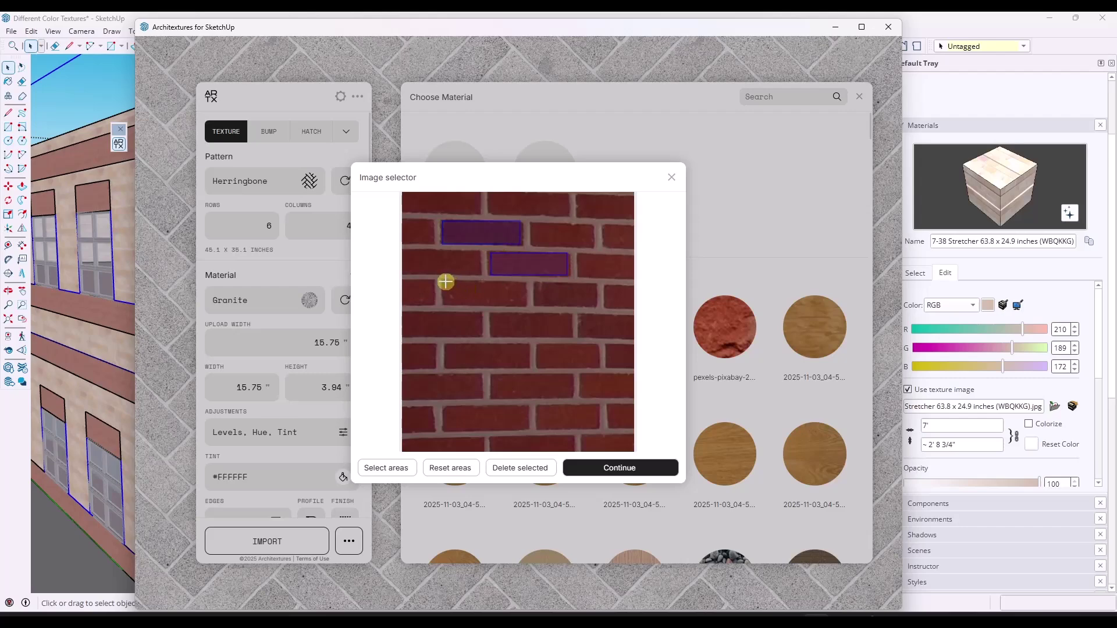
mouse_move(446, 281)
left_mouse_down()
mouse_move(511, 299)
mouse_move(570, 336)
left_mouse_up()
left_click_drag(447, 346, 527, 367)
left_click_drag(541, 365, 598, 345)
left_click_drag(571, 397, 493, 375)
left_click_drag(526, 429, 449, 410)
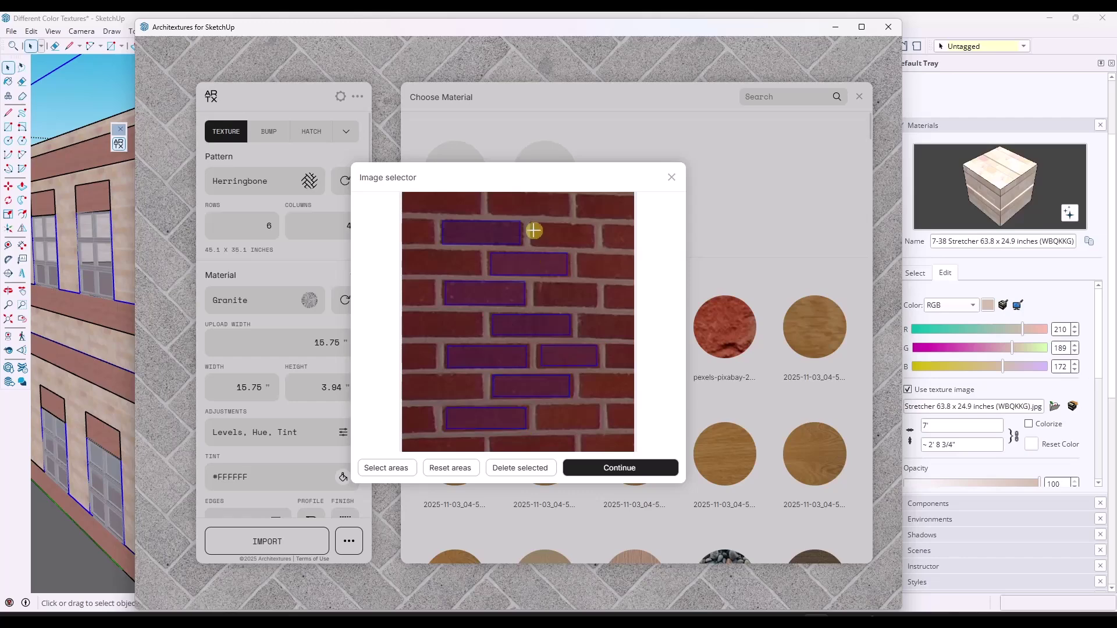
left_click_drag(534, 244, 590, 225)
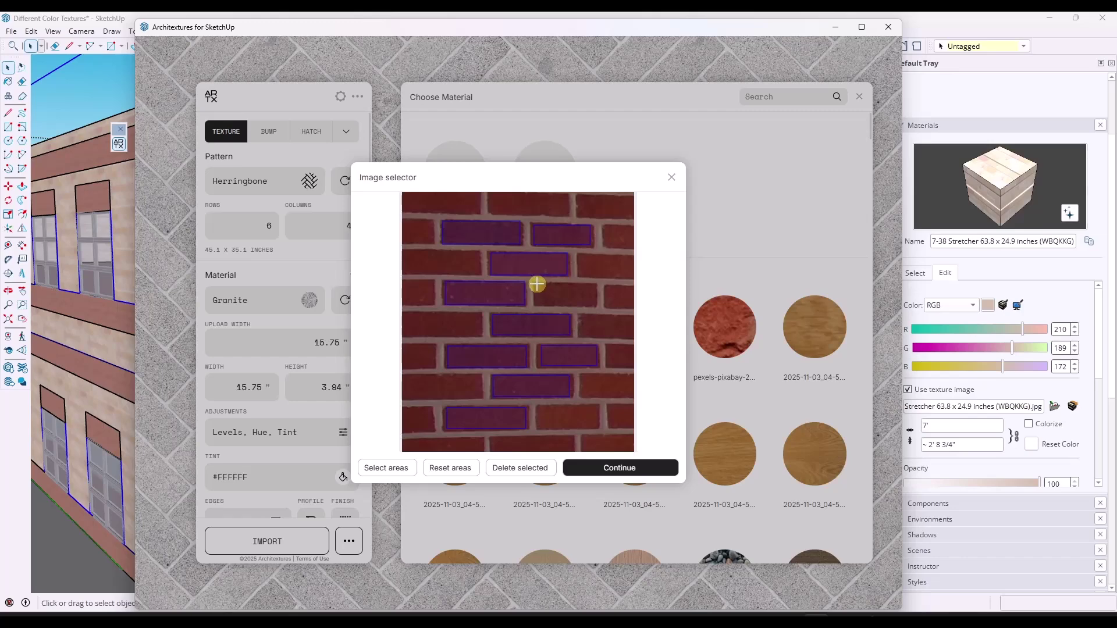
left_click_drag(537, 283, 592, 303)
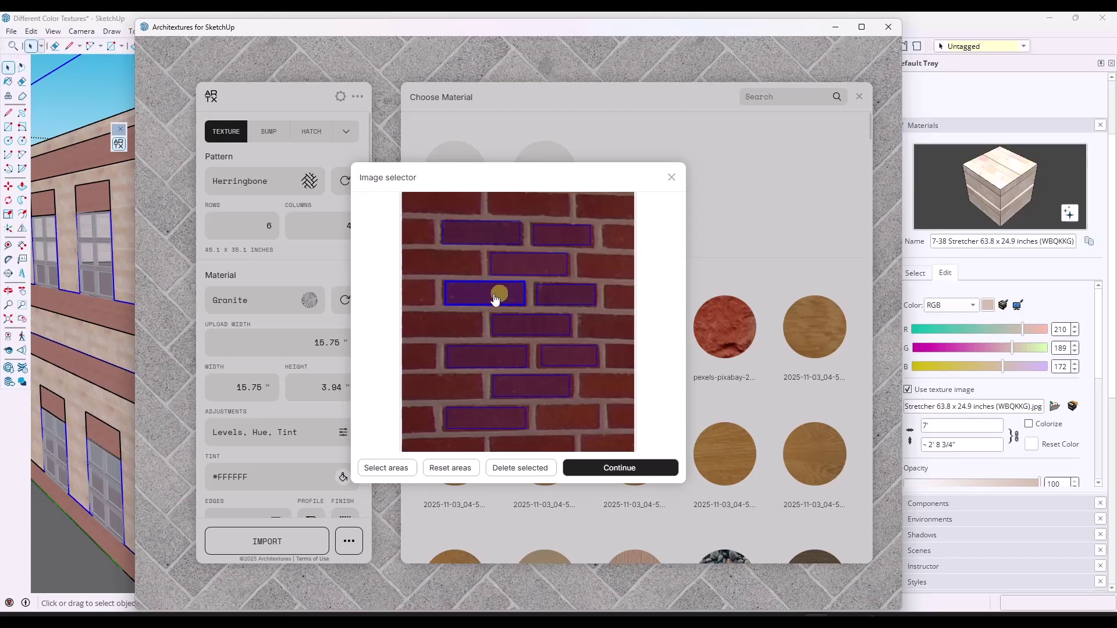
left_click(627, 467)
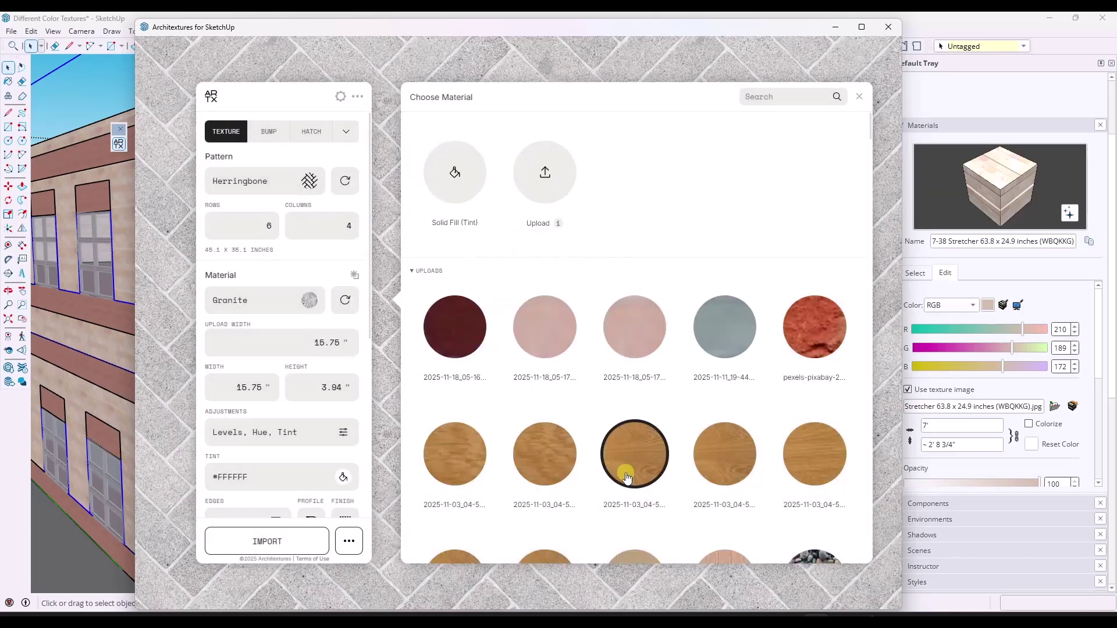
Step: Apply the uploaded red brick material with the Stretcher pattern and import the texture into the SketchUp model
left_click(453, 345)
left_click(340, 185)
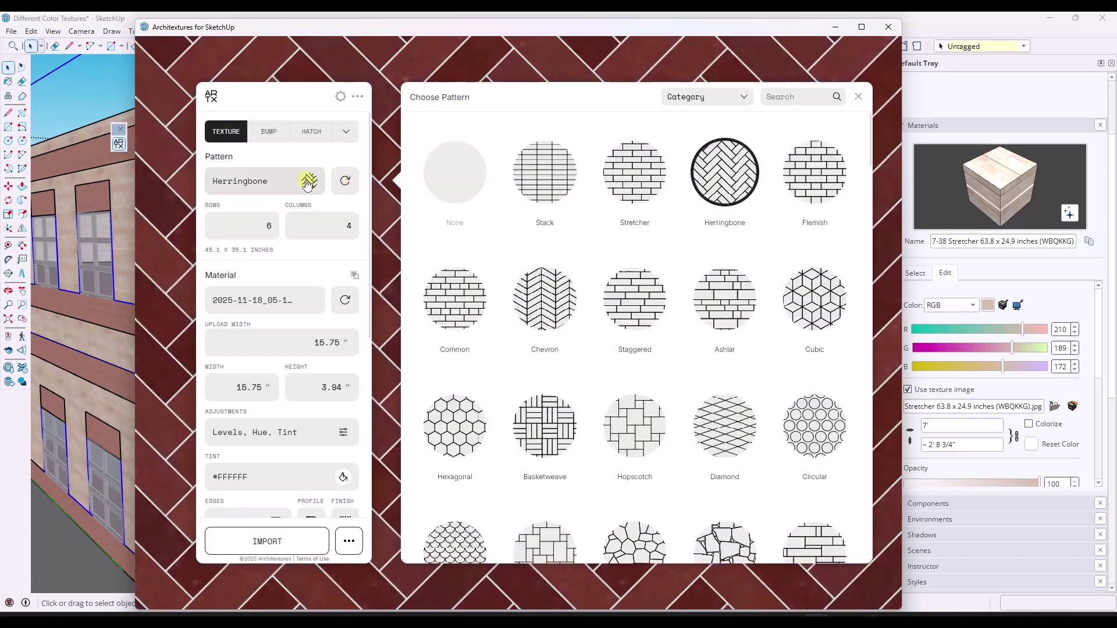
left_click(633, 174)
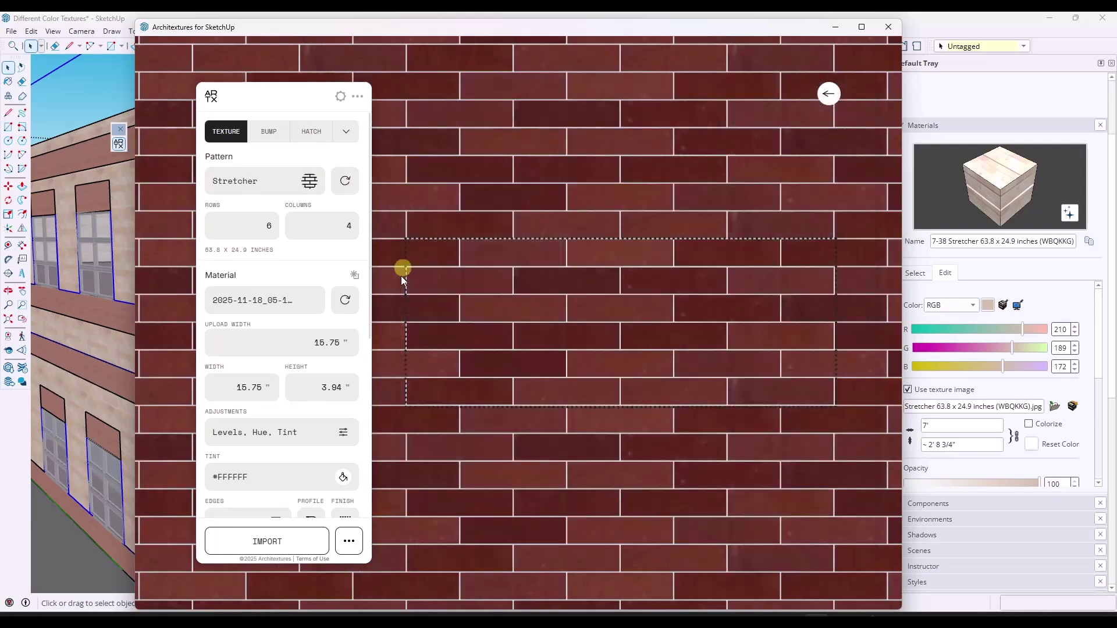
left_click(276, 542)
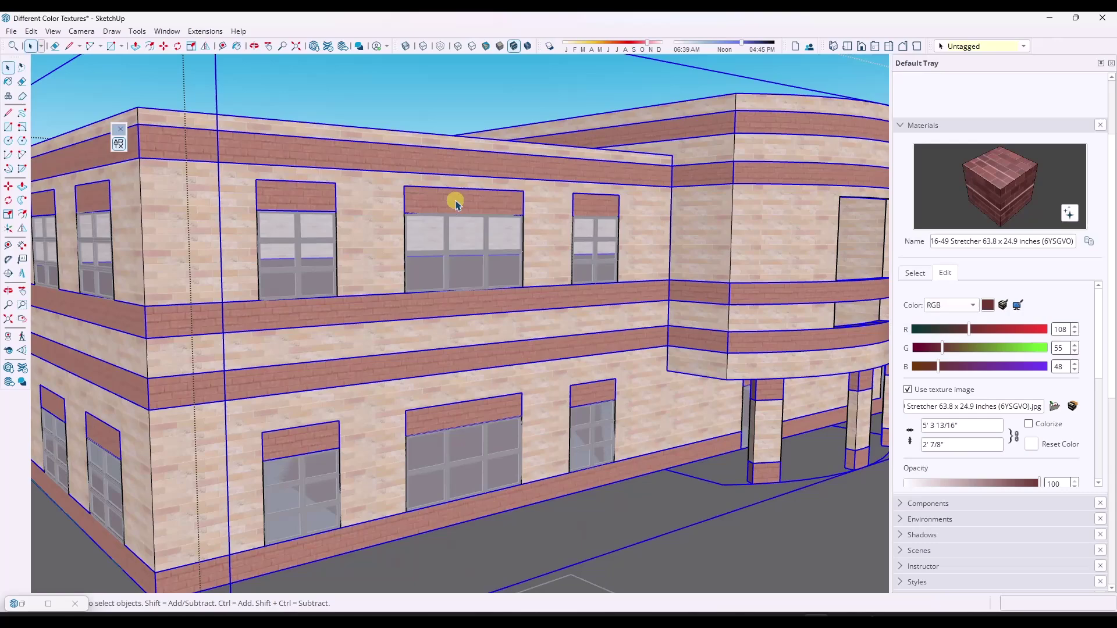
Step: Paint the building's red accent bands, window headers and column bases with the imported red brick, and inspect the facade up close
left_click(435, 185)
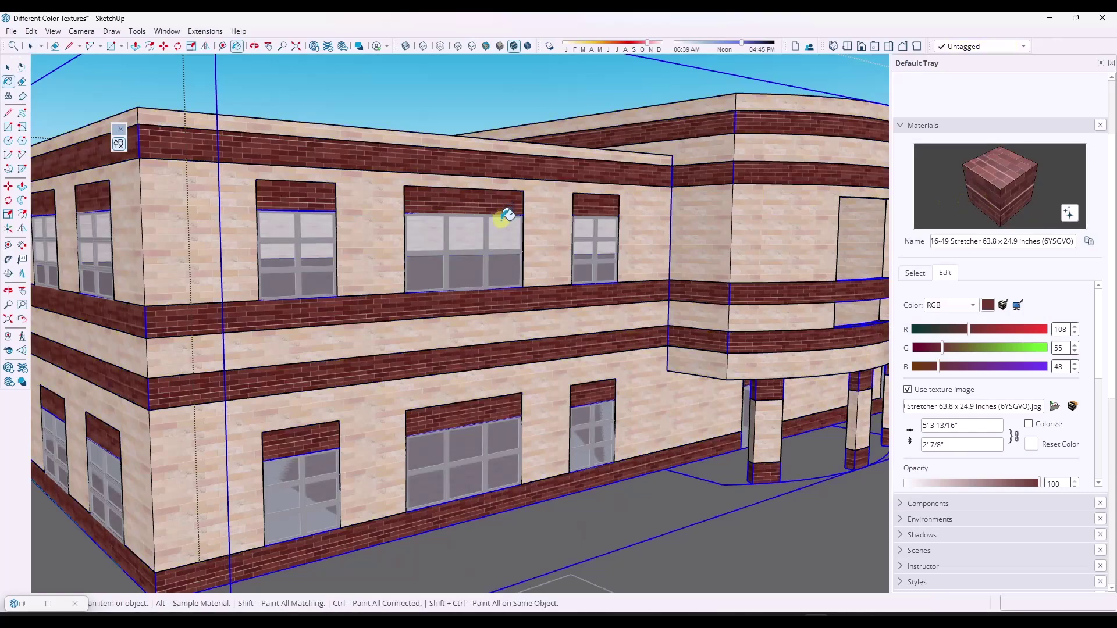
key("space")
scroll(448, 134, "down", 5)
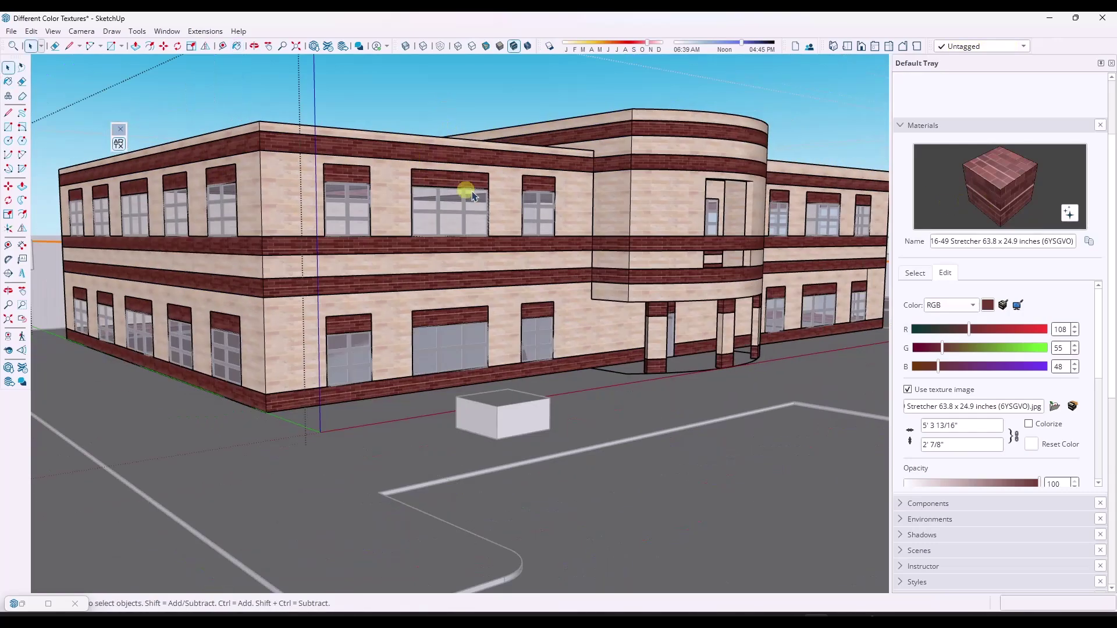
middle_click_drag(463, 190, 489, 224)
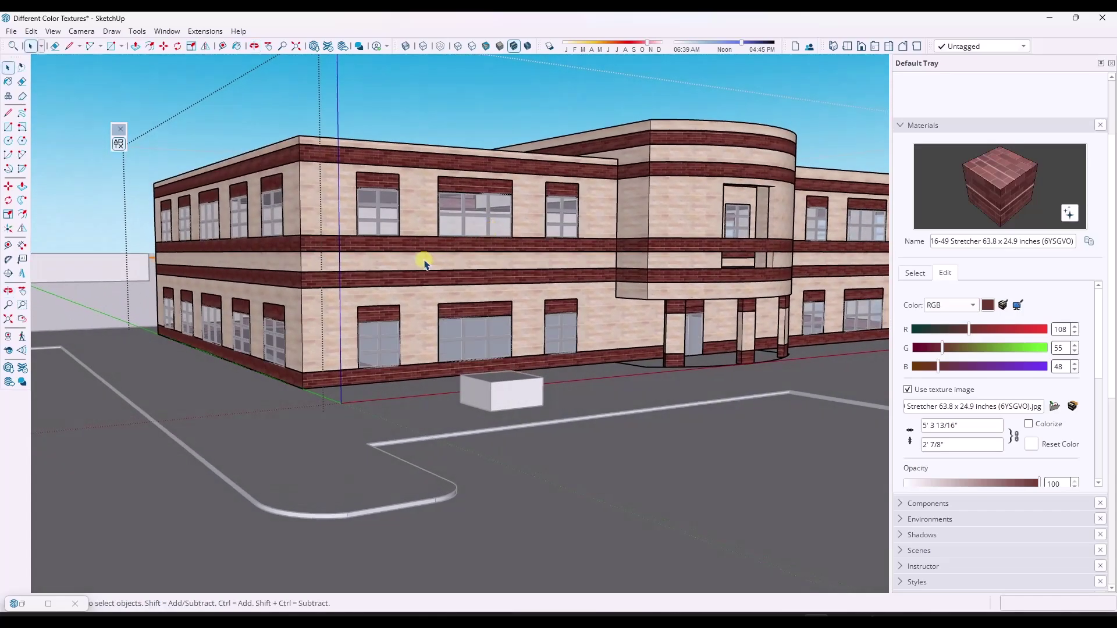
scroll(407, 250, "up", 5)
scroll(402, 254, "up", 3)
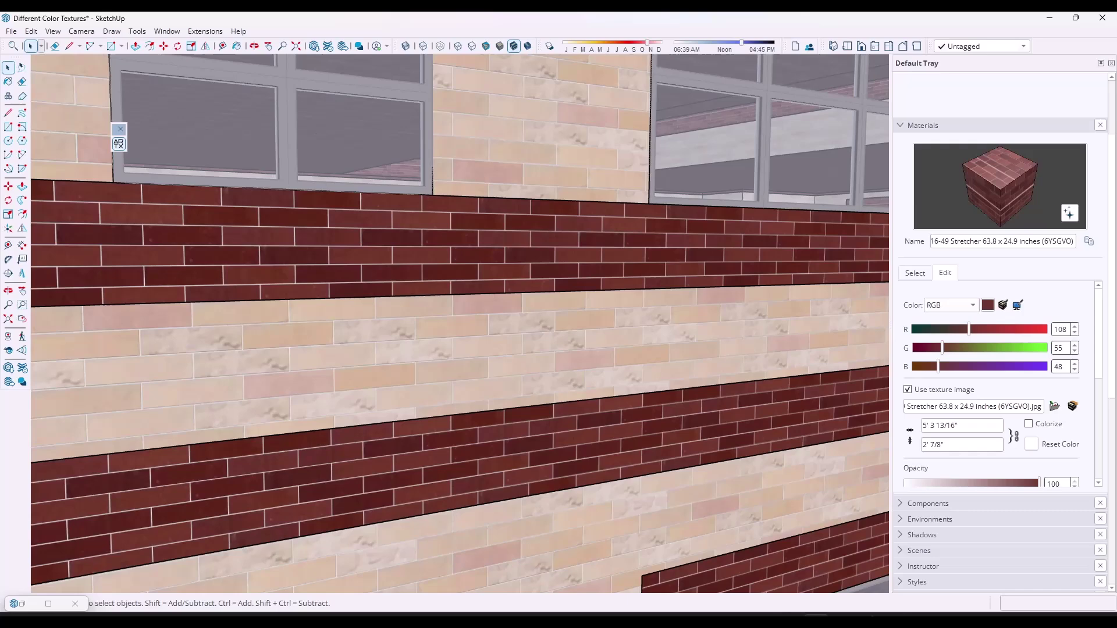
Step: Check the brick scale against the Google Maps building photo, and set the red brick texture's height to 1'6" in SketchUp
key("alt+Tab")
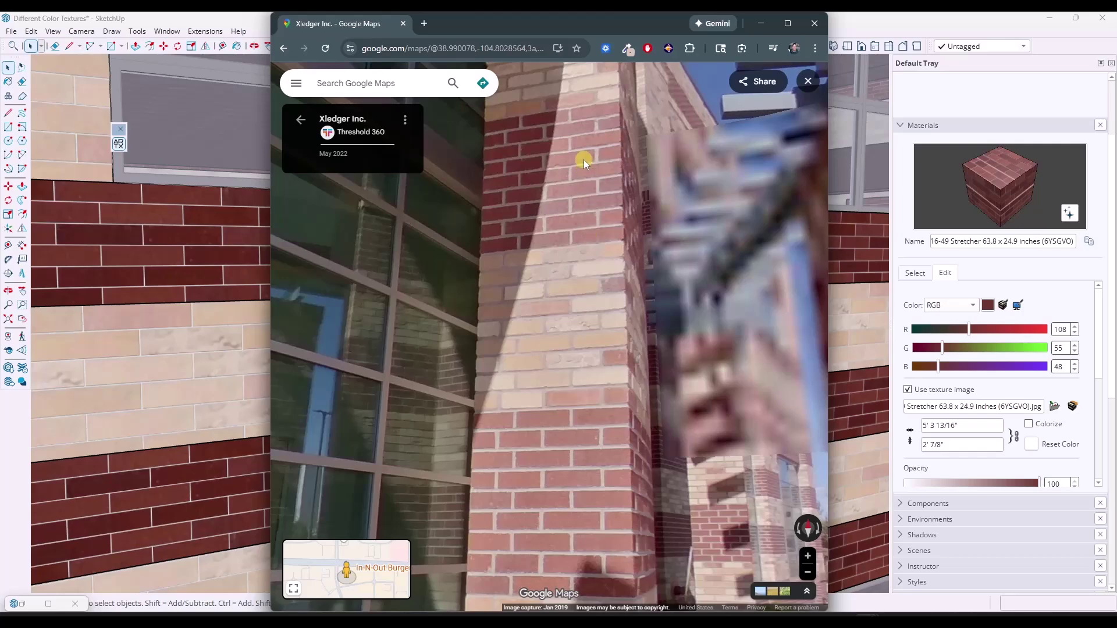
left_click(765, 24)
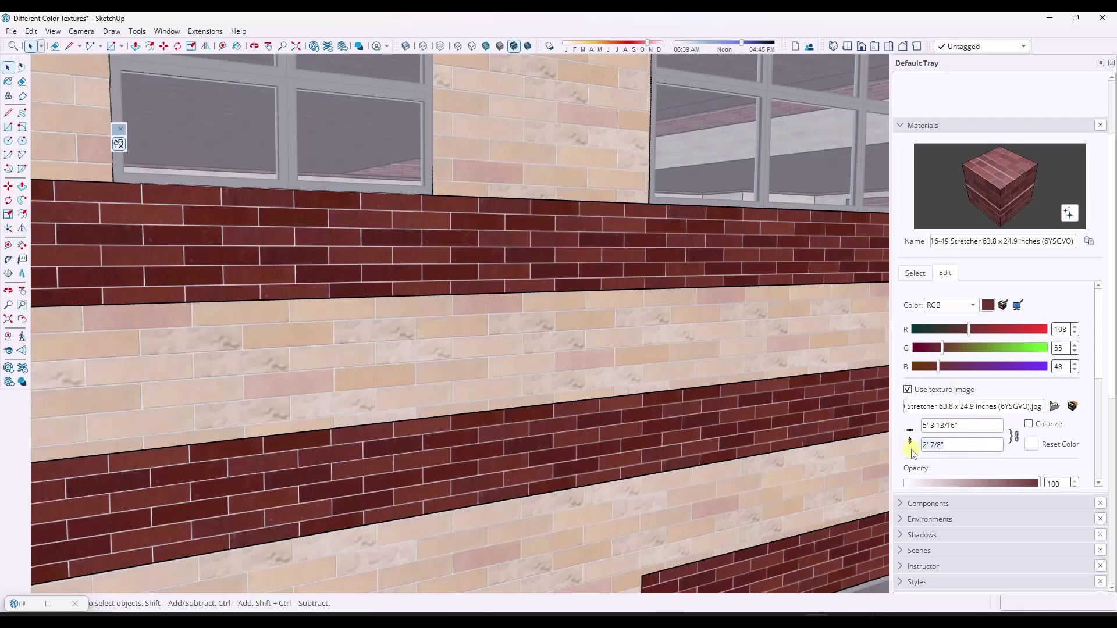
type("1'")
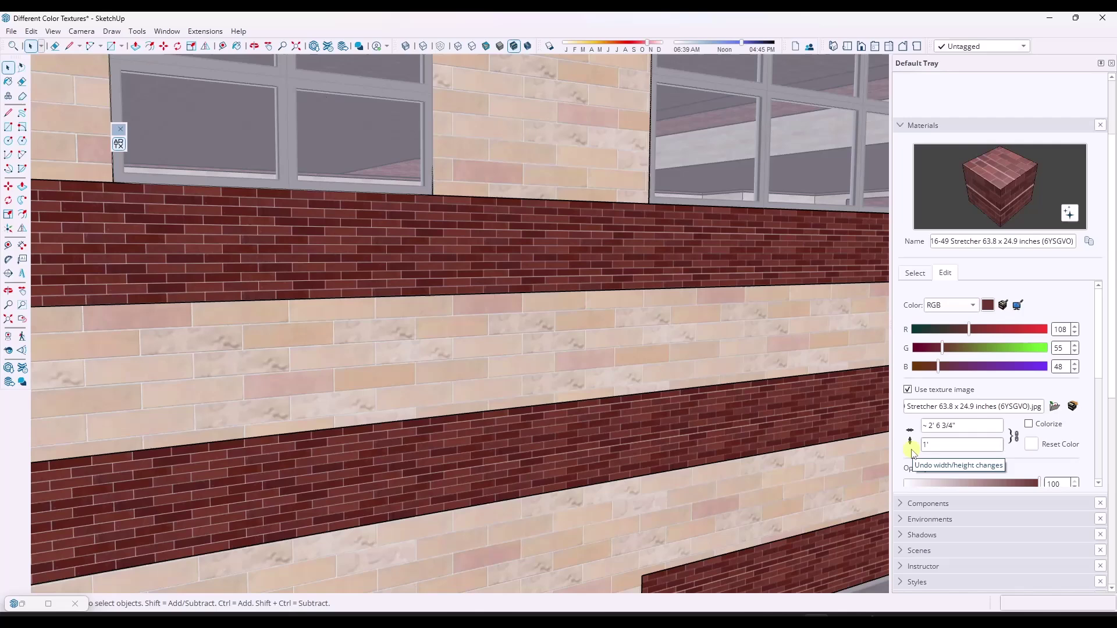
type("6")
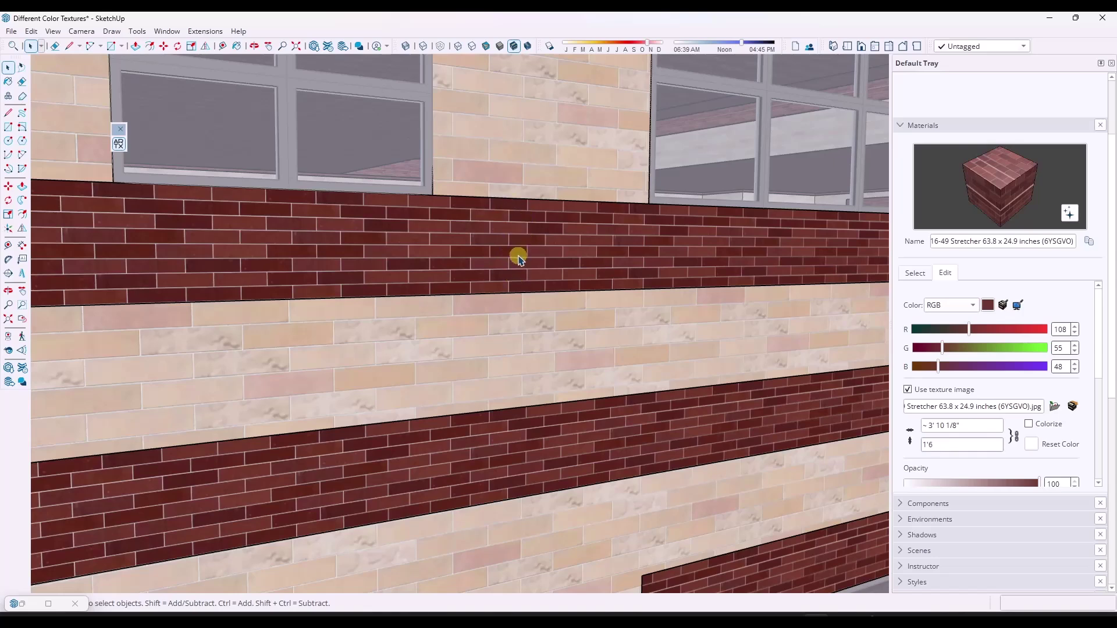
Step: Sample the light brick material from the wall between the windows and set its texture height to 1'6"
left_click(915, 273)
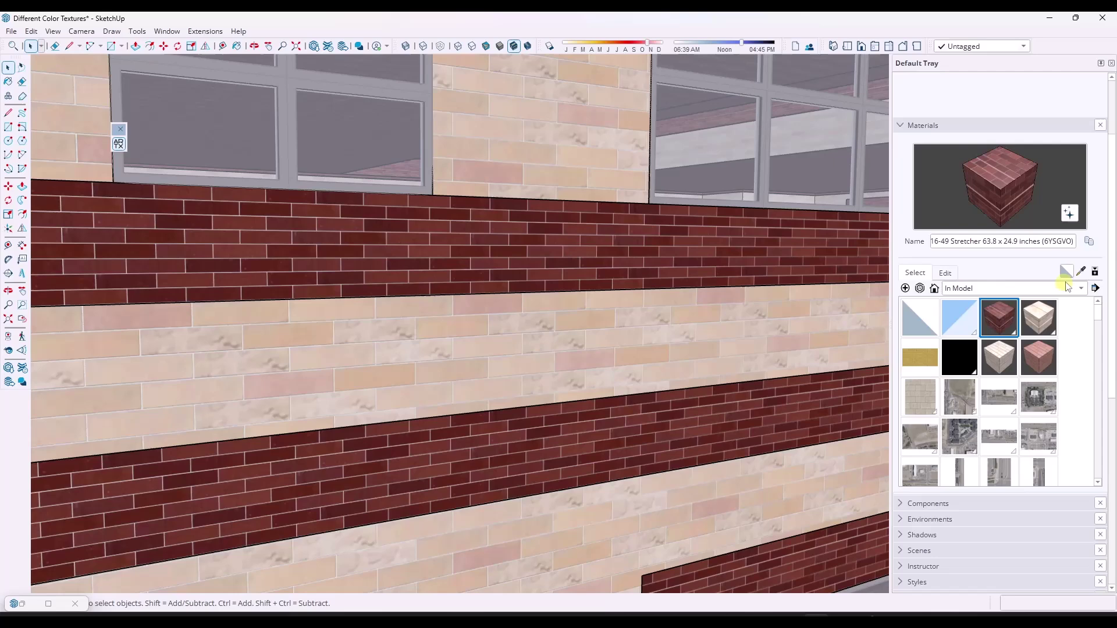
left_click(1080, 271)
left_click(503, 160)
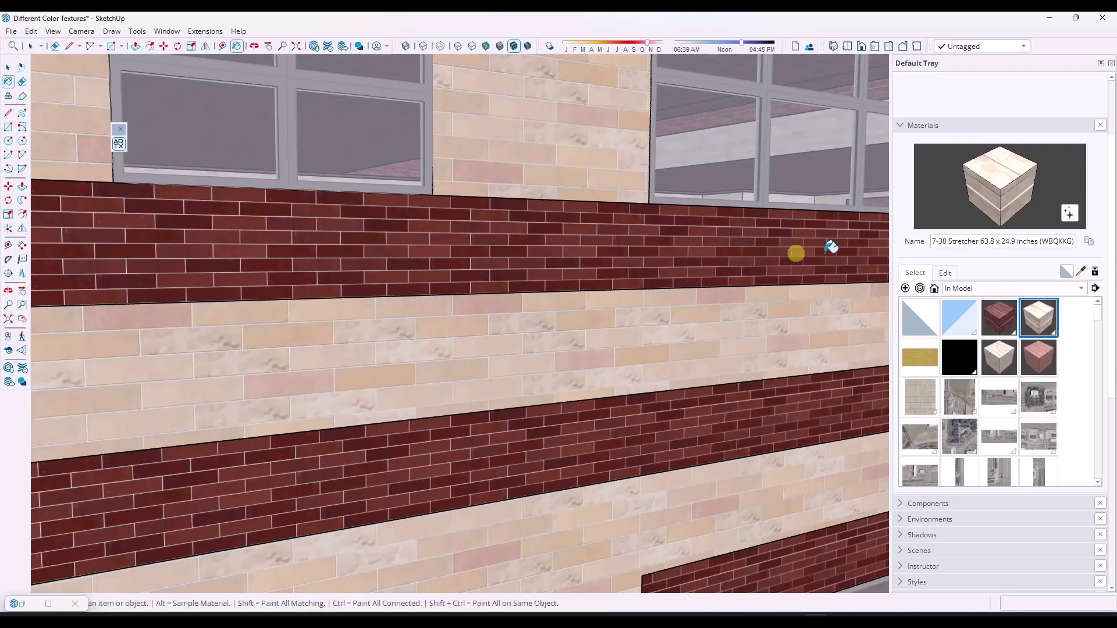
left_click(945, 273)
left_click(965, 446)
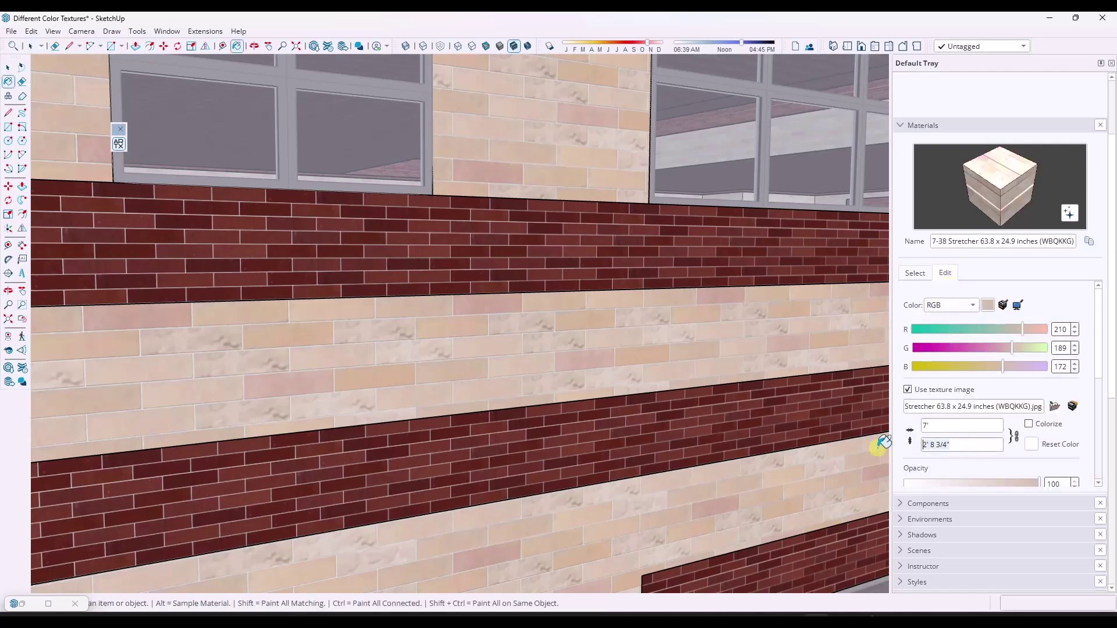
type("1'6")
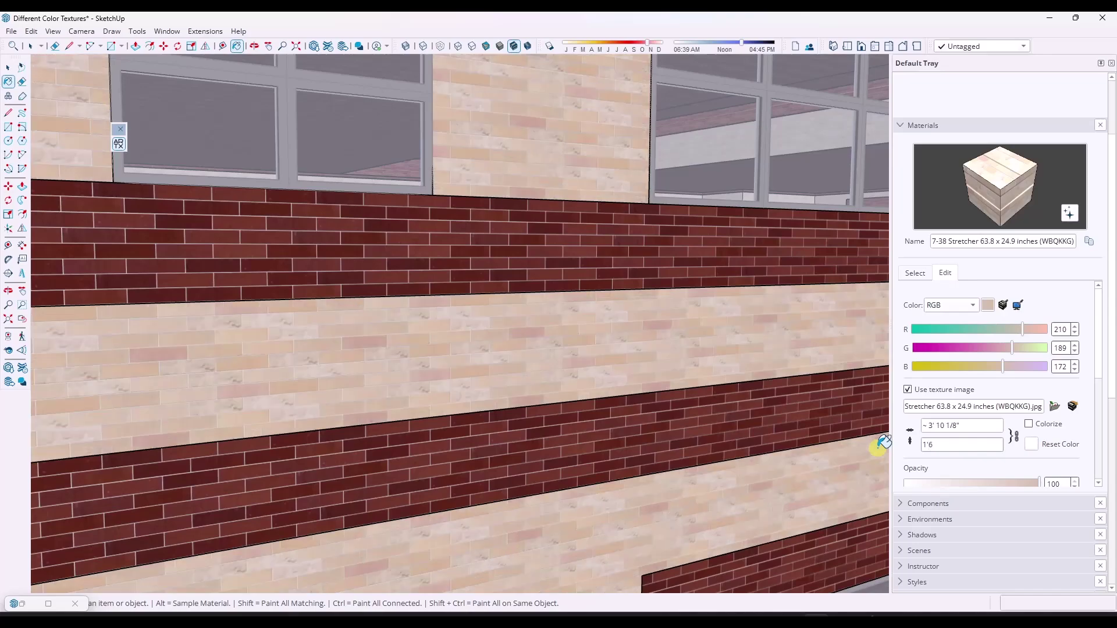
Step: Leave the Paint Bucket tool and examine the resized brick textures across the whole facade and around the curved entrance
scroll(554, 301, "down", 6)
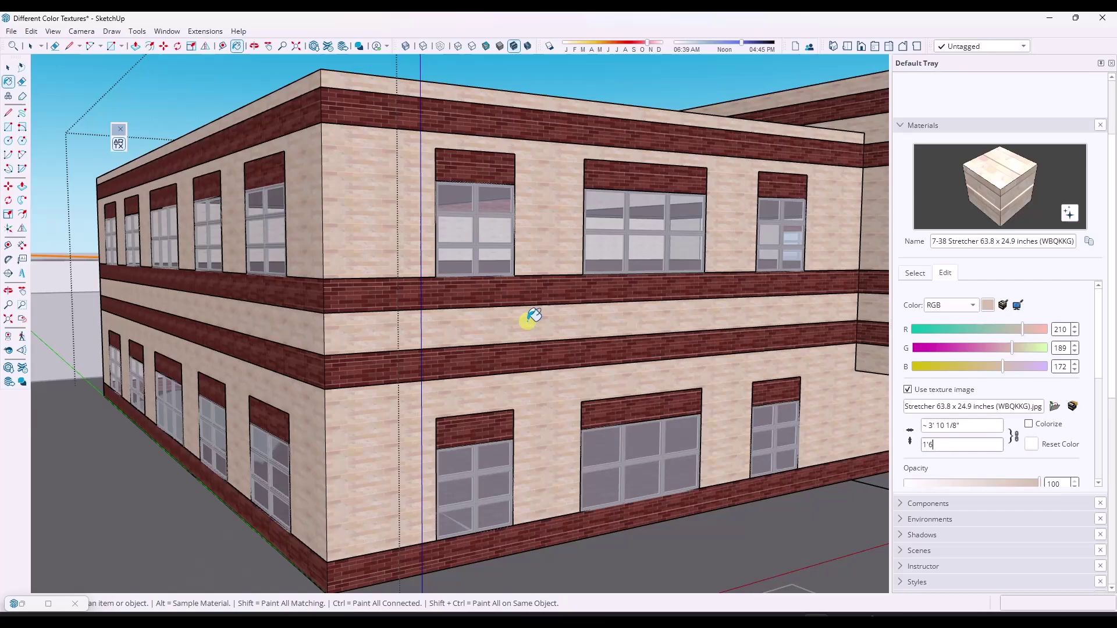
scroll(511, 290, "down", 2)
scroll(478, 274, "down", 2)
left_click(597, 159)
key("space")
left_click(618, 156)
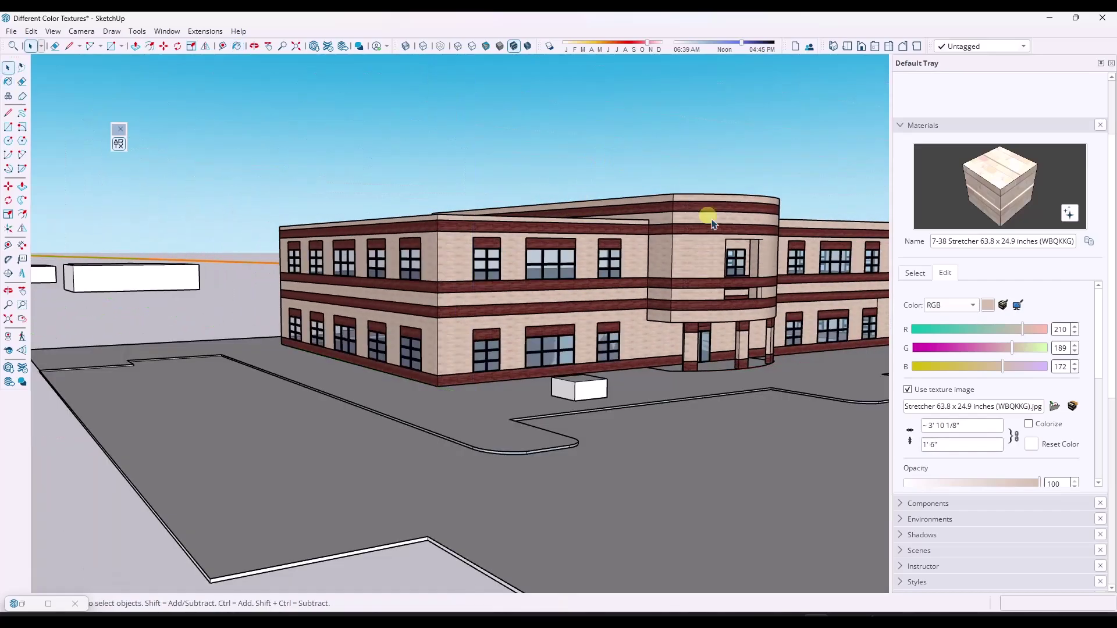
middle_click_drag(814, 292, 637, 298)
scroll(616, 313, "up", 3)
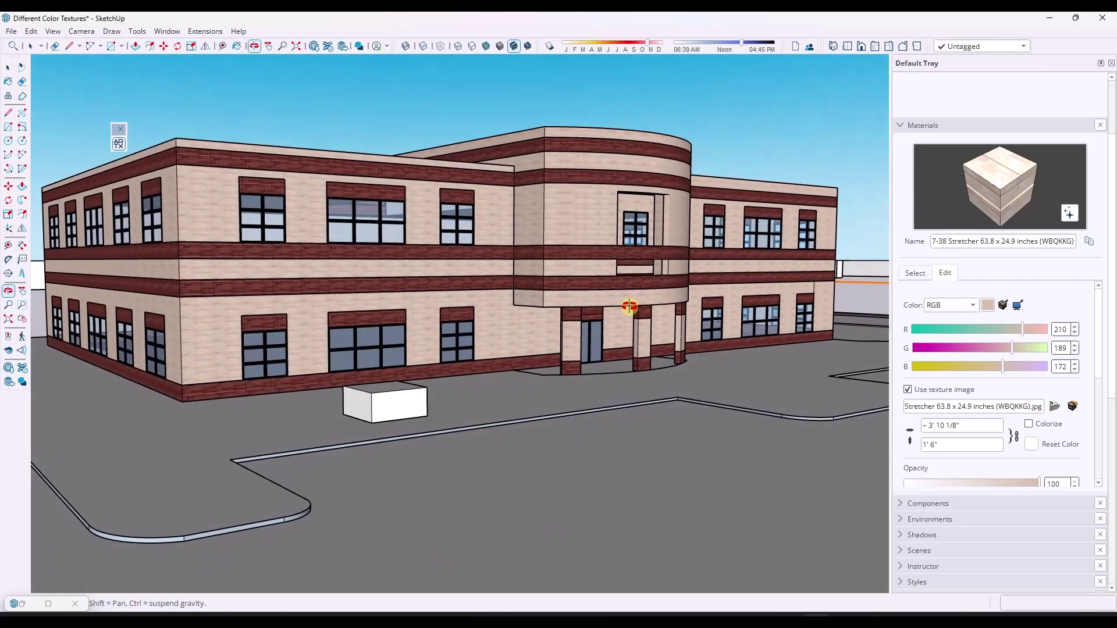